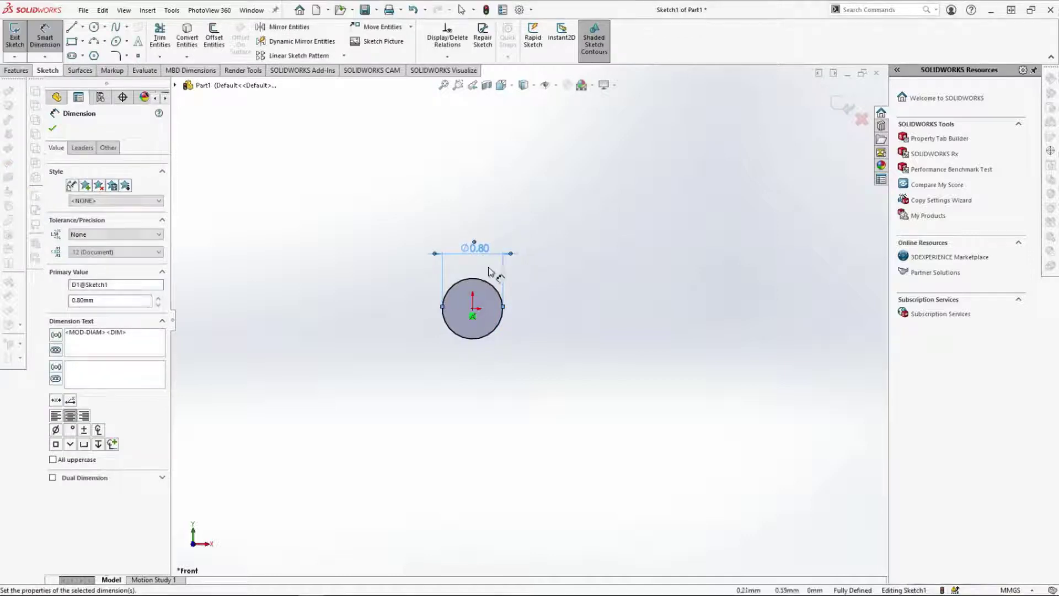
Step: Extrude the 0.80 mm diameter circle to a blind depth of 12 mm in the reversed direction
left_click(15, 71)
left_click(19, 35)
type("12")
key("Return")
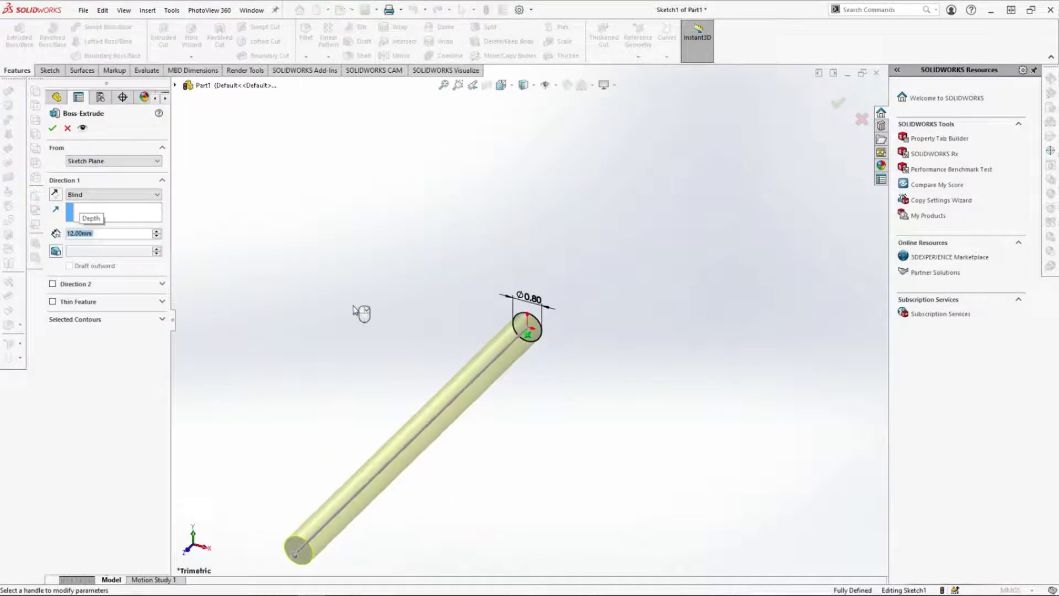
left_click(57, 194)
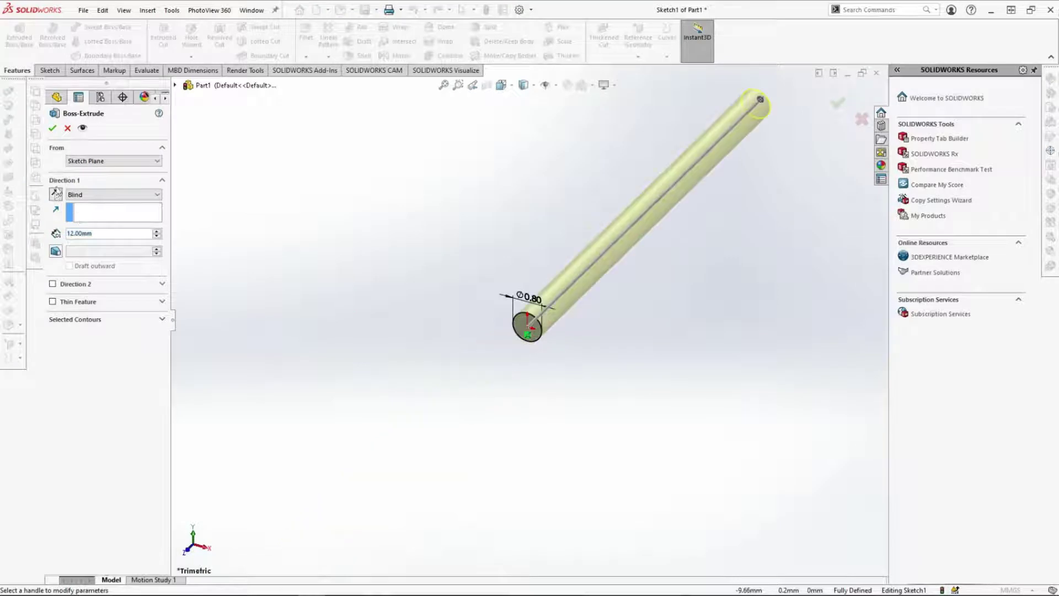
left_click(53, 130)
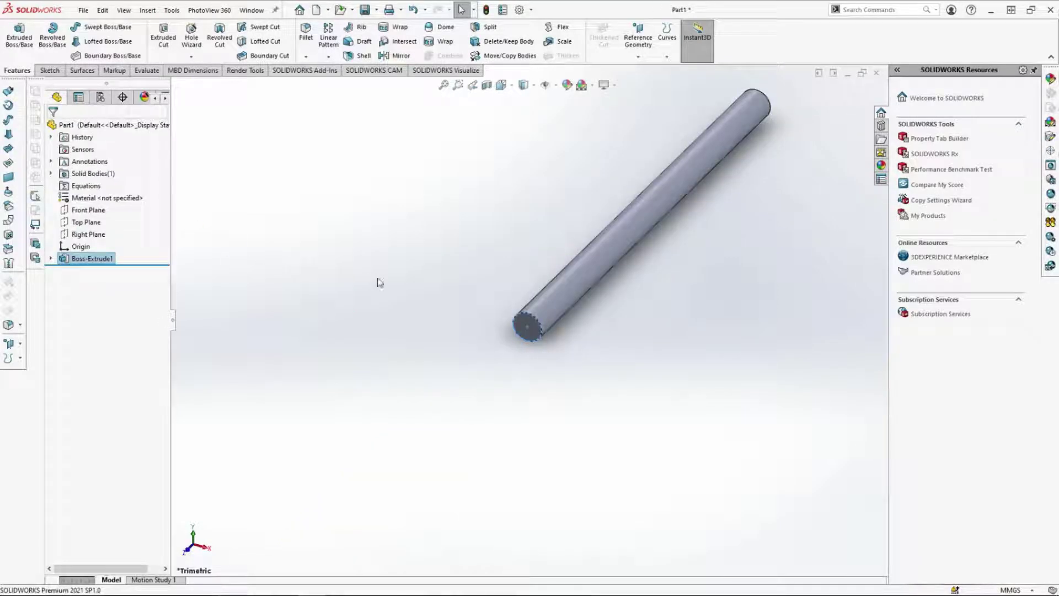
left_click(460, 329)
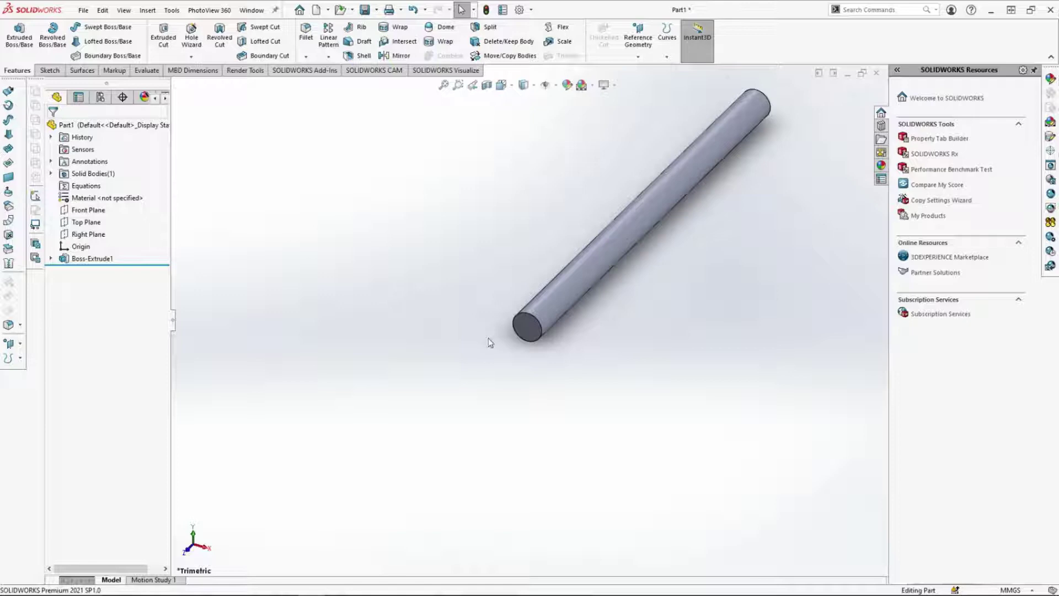
Step: Start a sketch on the rod's front end face and offset its circular edge 0.25 mm outward
left_click(533, 331)
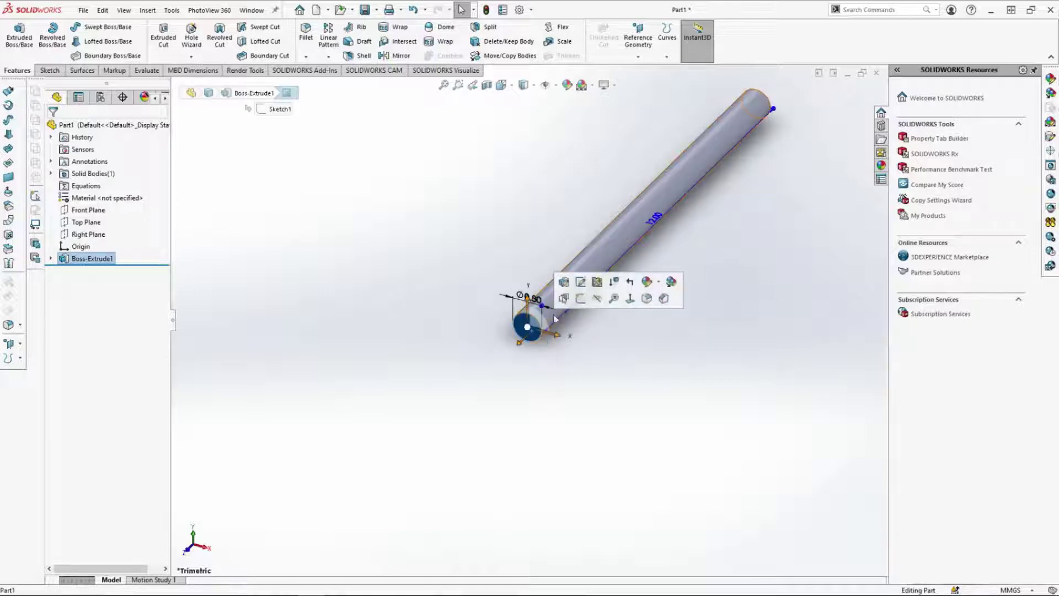
left_click(578, 301)
scroll(568, 323, "down", 4)
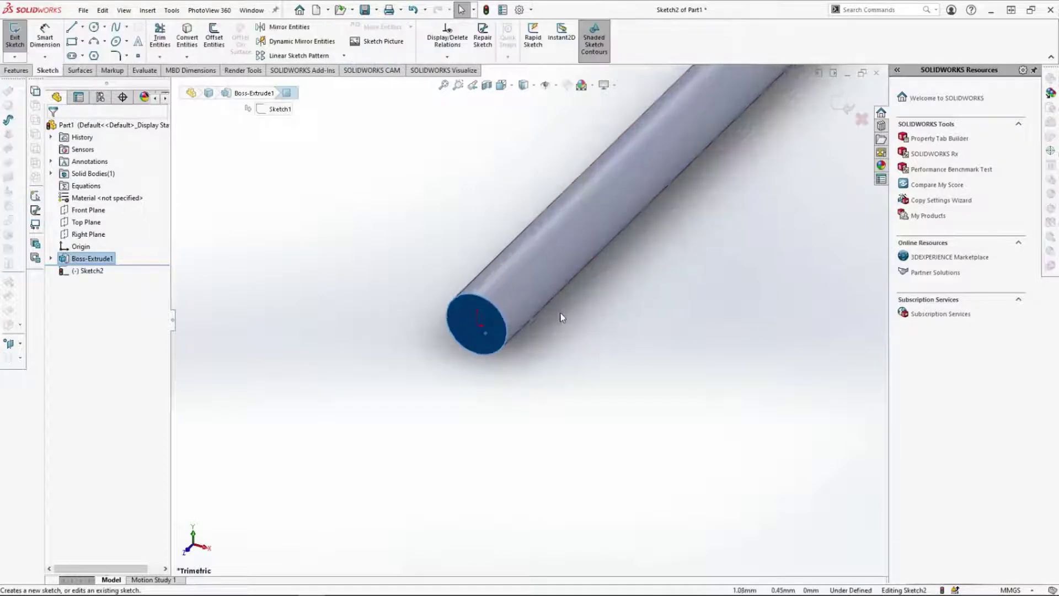
scroll(351, 139, "down", 2)
left_click(215, 37)
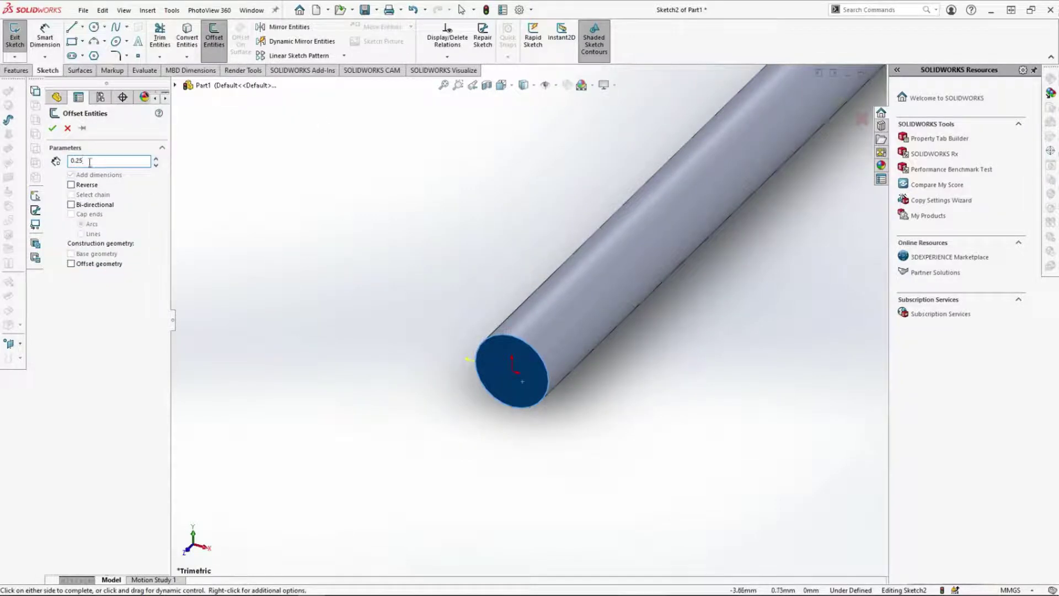
type("0.25")
key("Return")
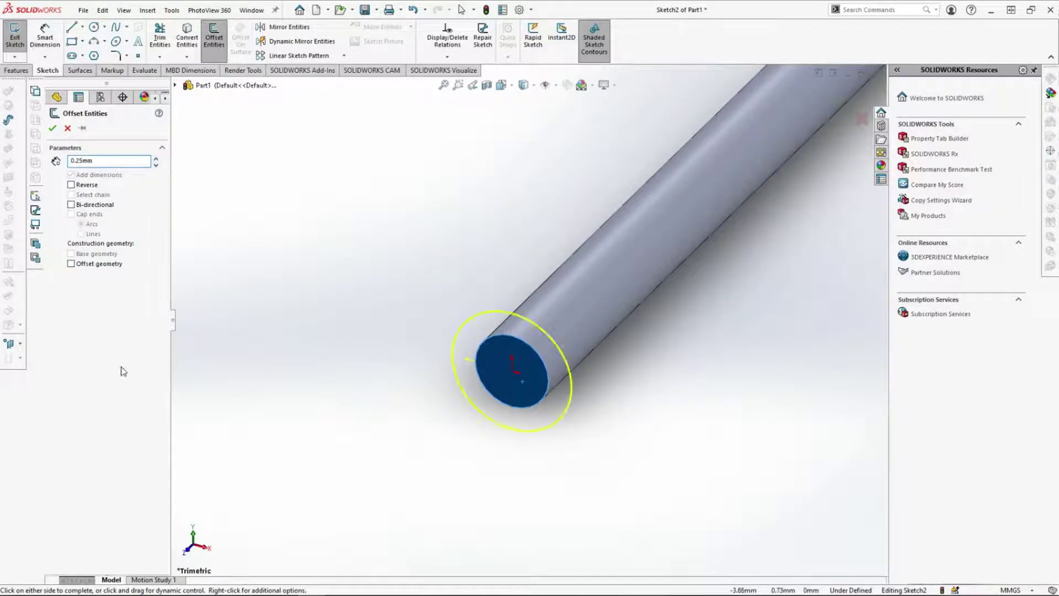
left_click(54, 128)
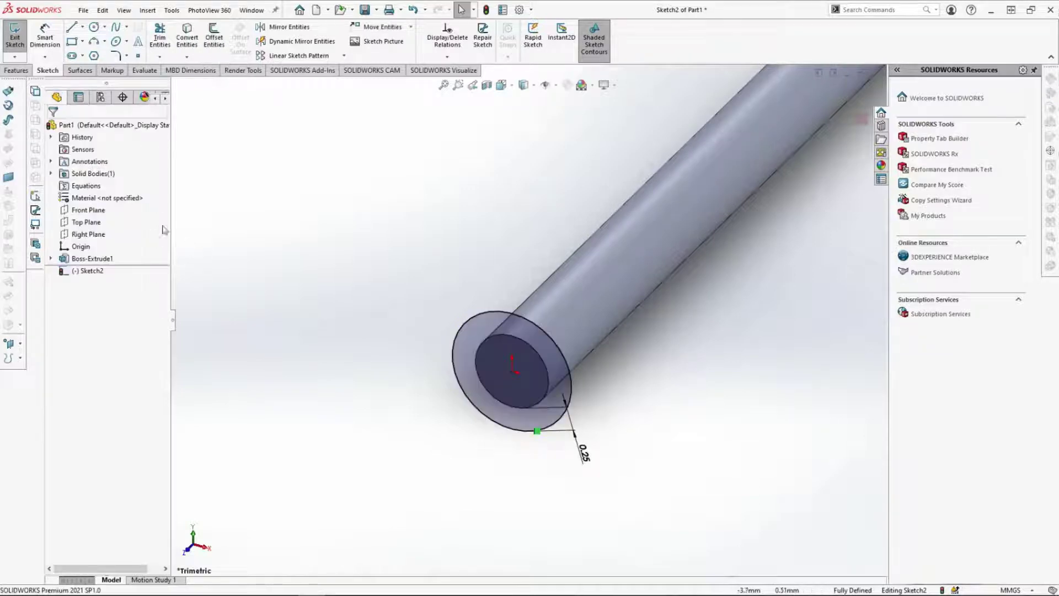
Step: Extrude the offset circle 2 mm in the reversed direction, back over the rod, with an 8-degree inward draft and merged result
left_click(16, 70)
left_click(19, 35)
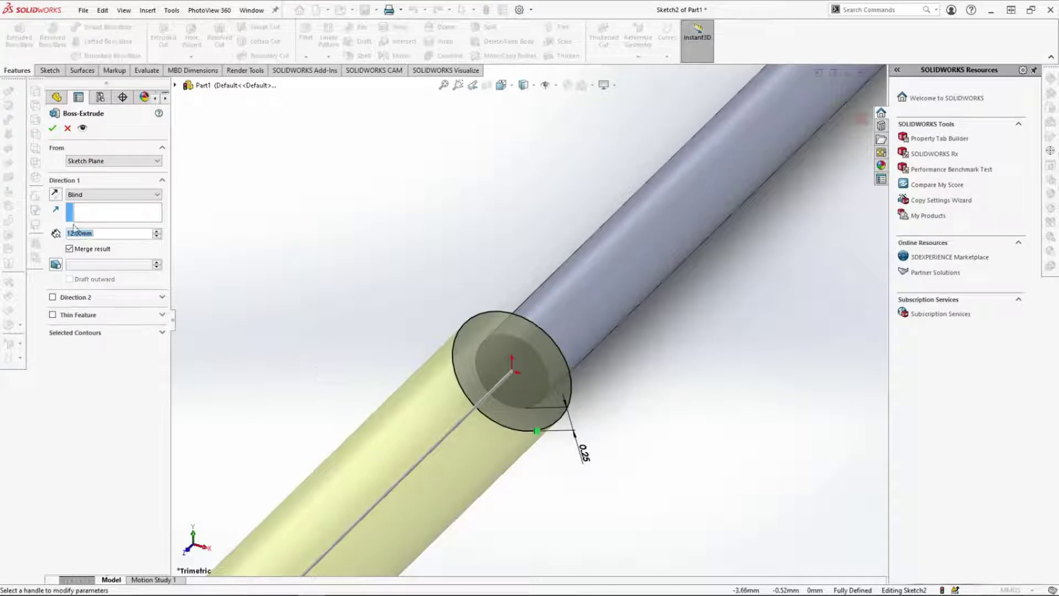
double_click(107, 234)
type("2")
key("Return")
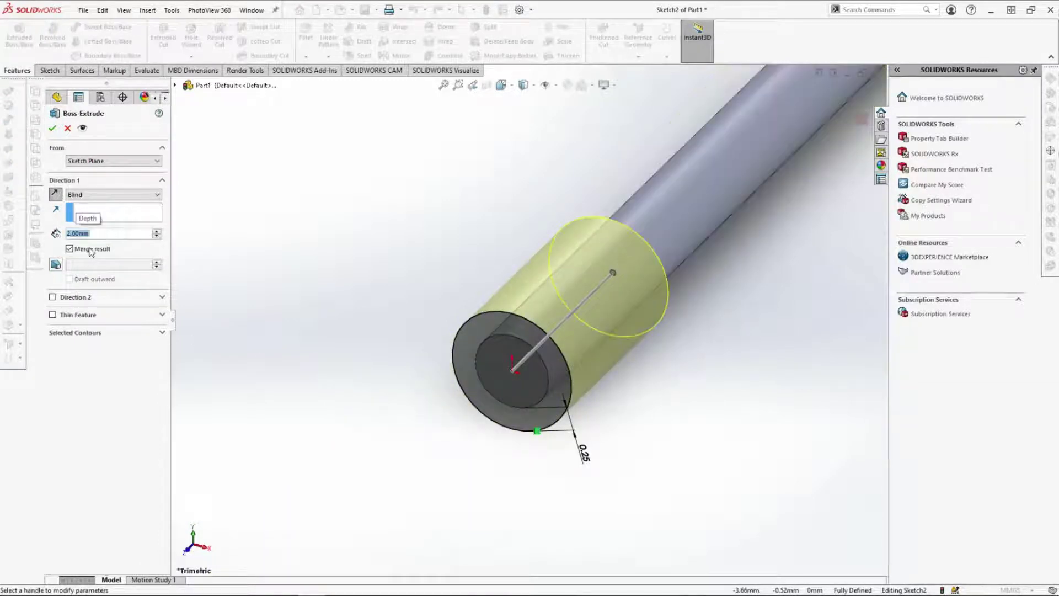
left_click(55, 264)
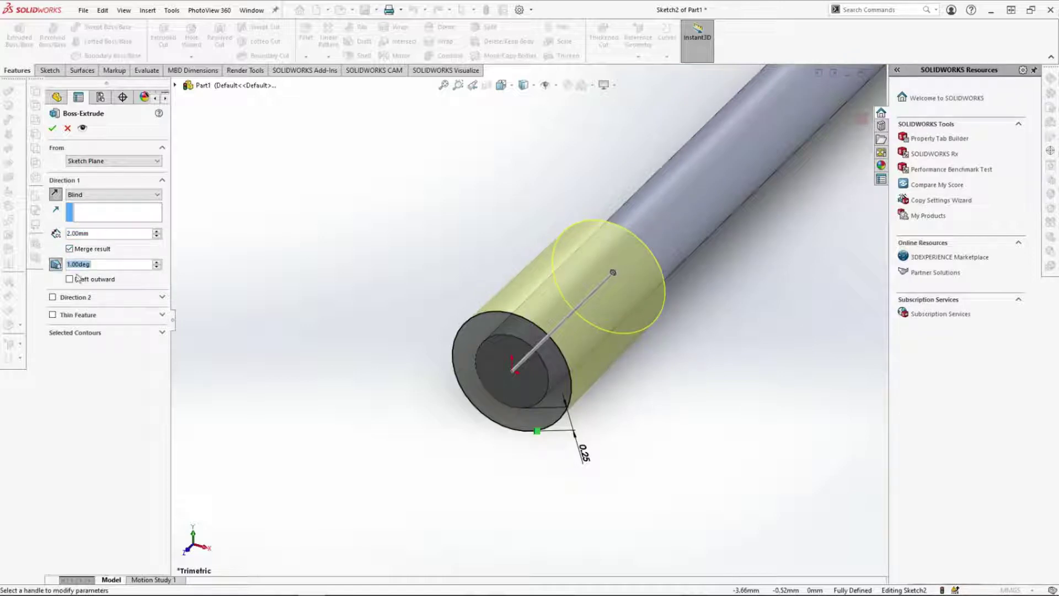
type("8")
key("Return")
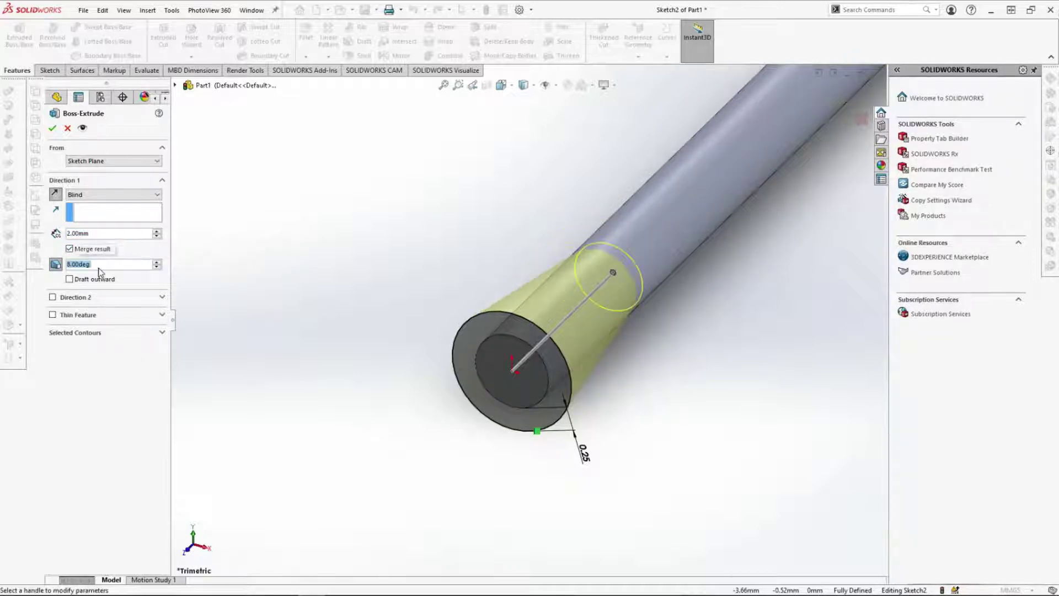
middle_click_drag(574, 309, 551, 254)
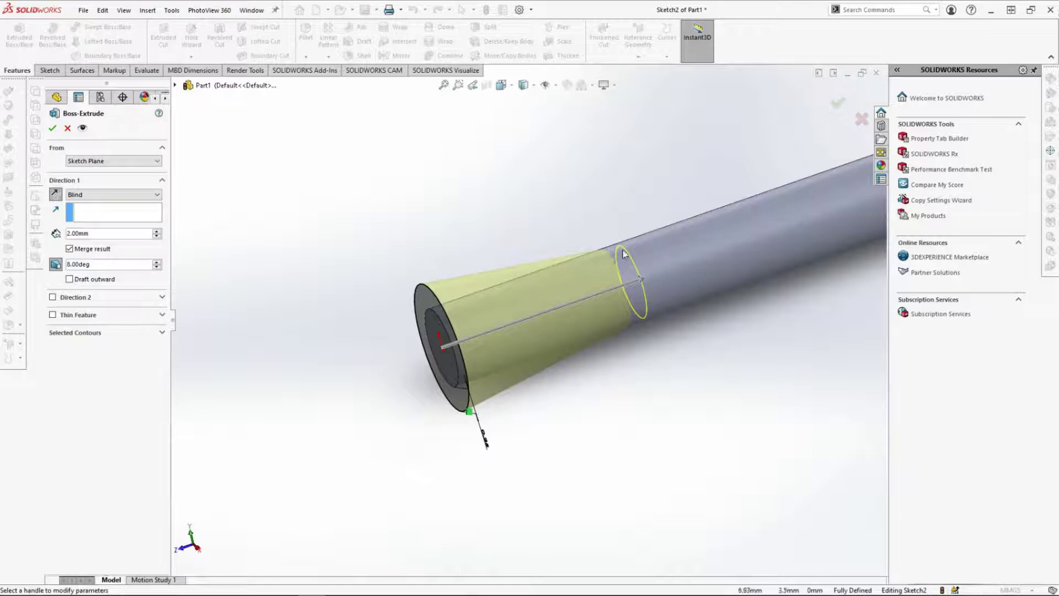
left_click(51, 129)
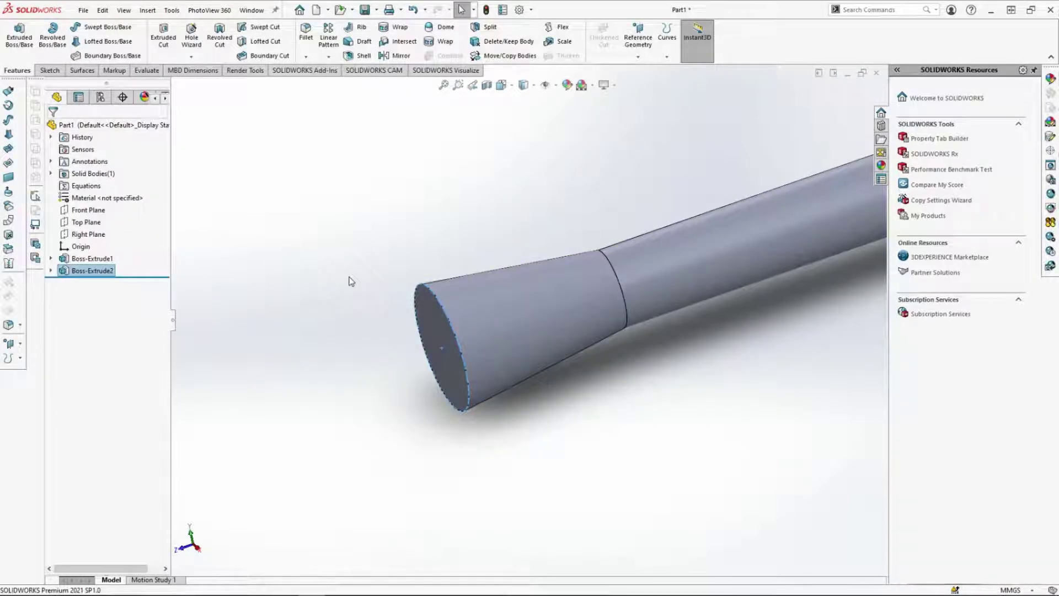
Step: Fillet the circular edge at the rod's far end with a 0.35 mm radius
key("f")
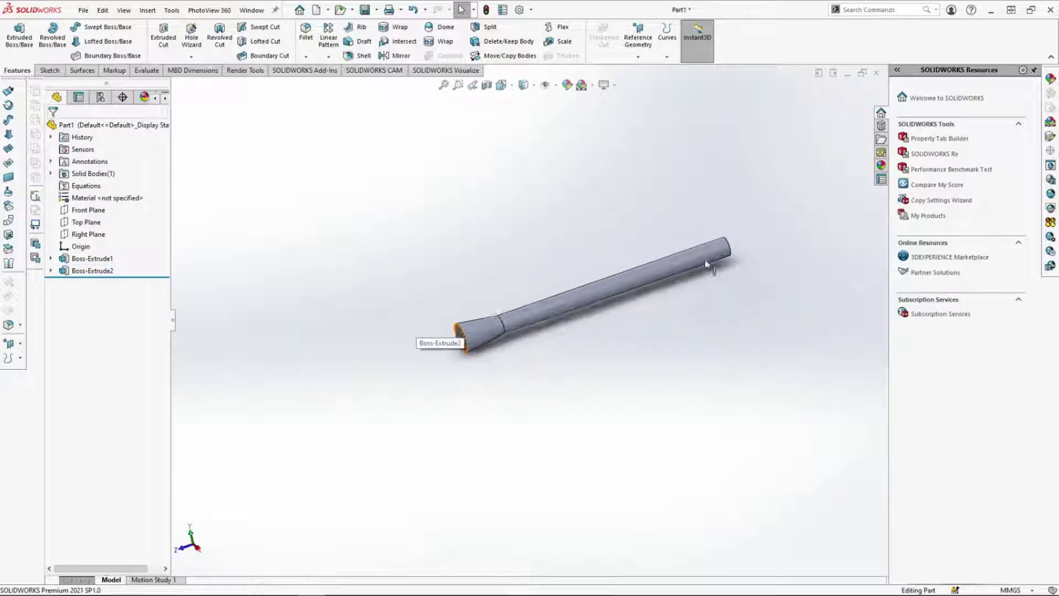
left_click(718, 255)
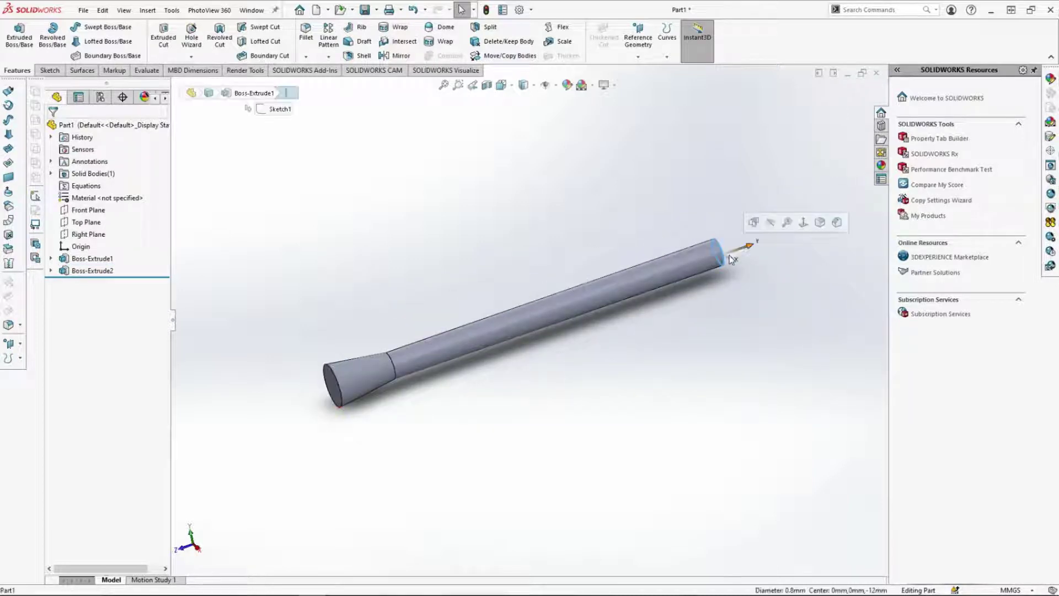
left_click(817, 226)
type("0.35")
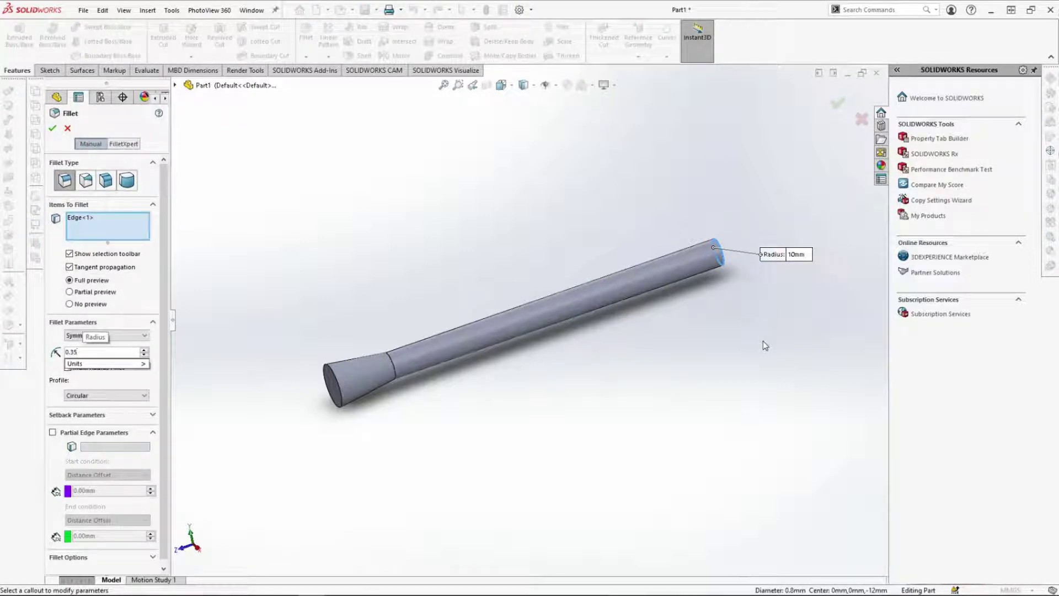
key("Return")
key("Return")
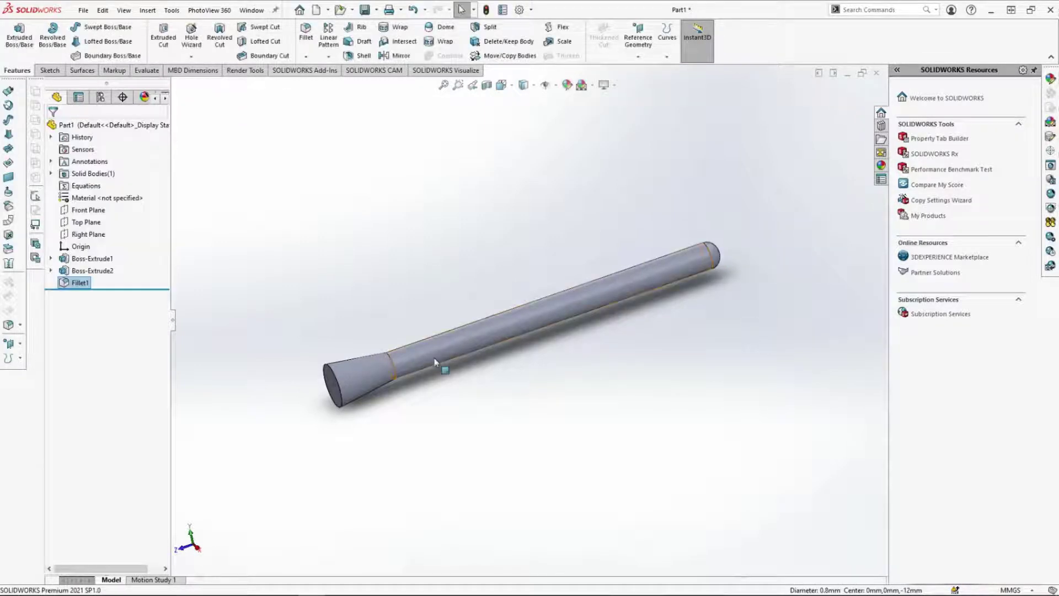
Step: Fillet the edge between the tapered base and the rod with a 10 mm radius
left_click(408, 366)
left_click(493, 335)
type("10")
key("Return")
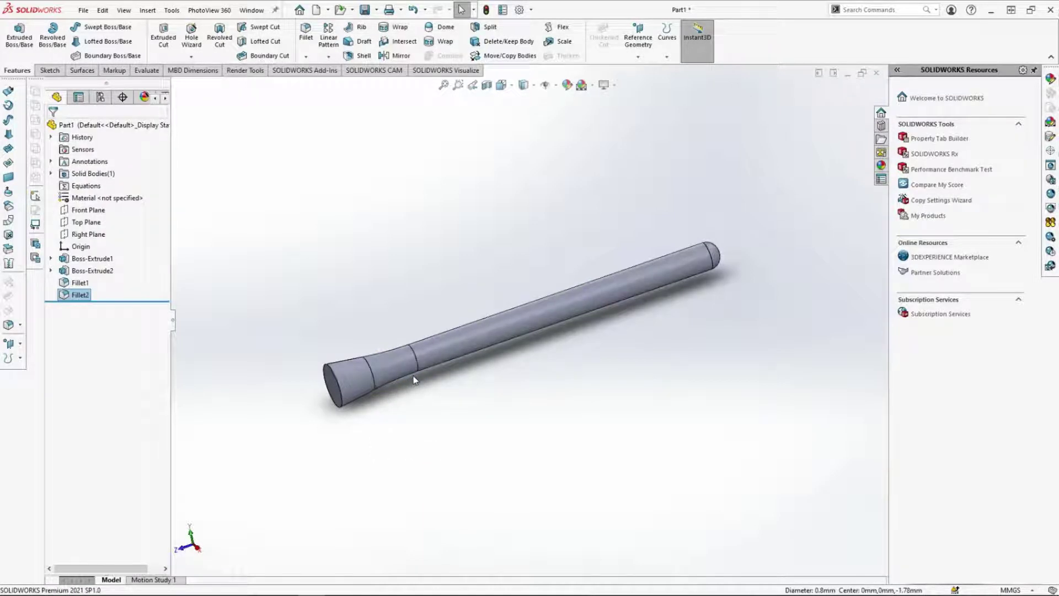
Step: Start a sketch on the wide end face, viewed normal to it, and insert Left Feather Earring.png as a sketch picture with transparency from file
left_click(370, 398)
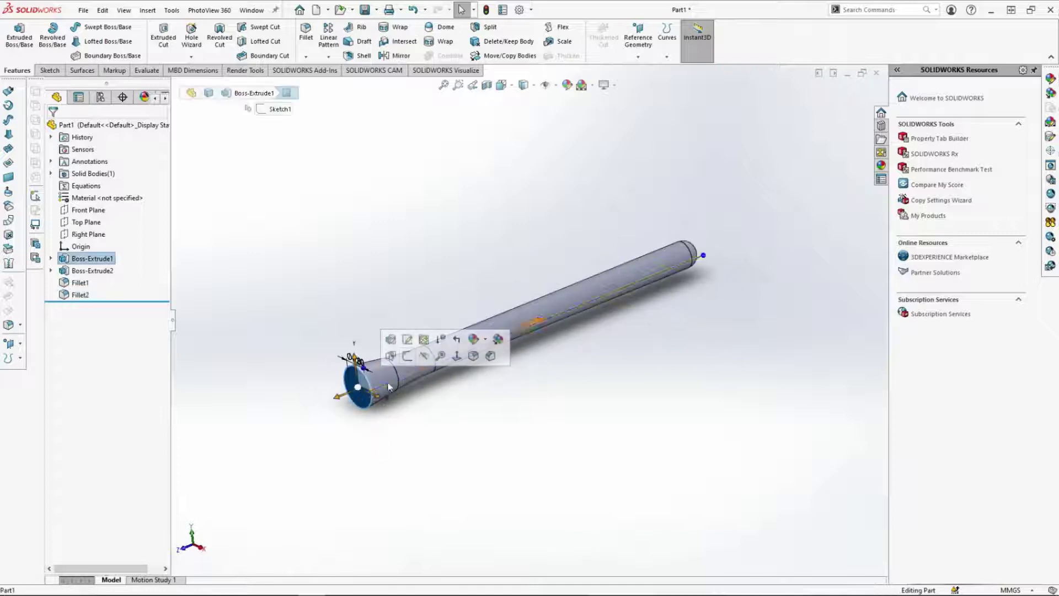
left_click(407, 356)
left_click(501, 85)
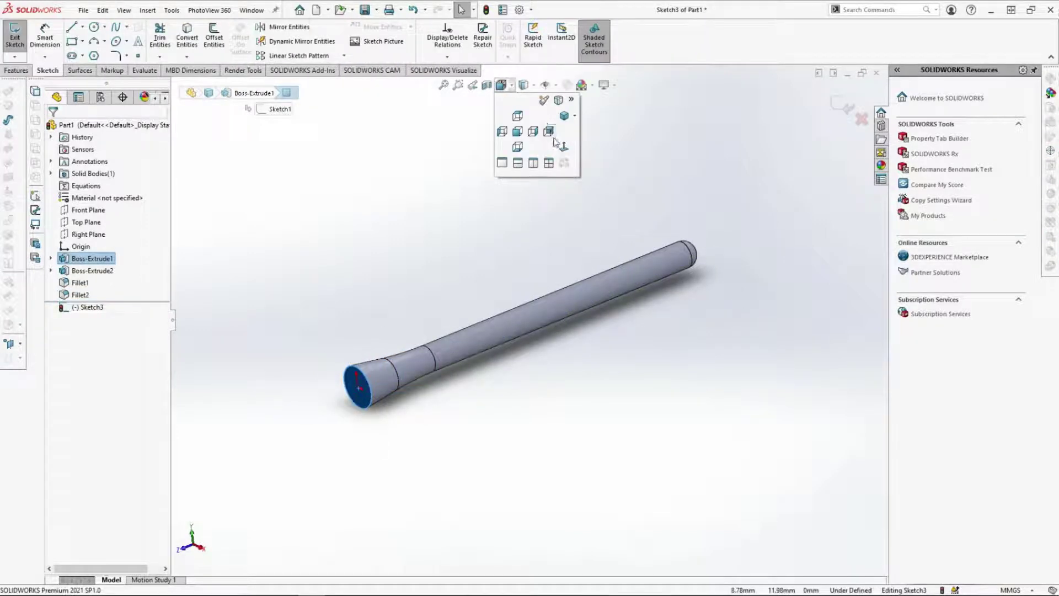
left_click(562, 146)
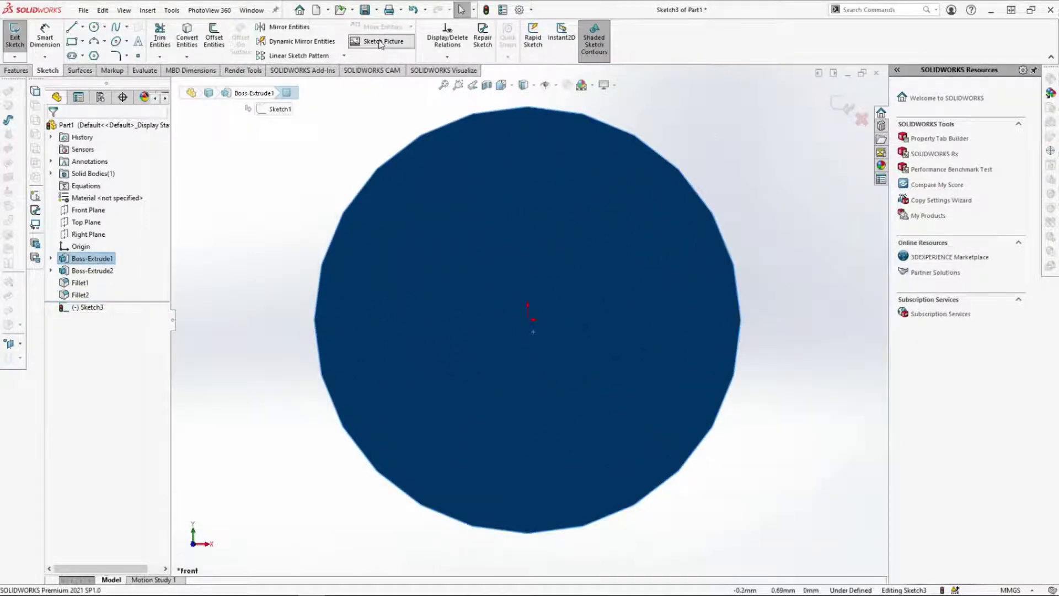
left_click(380, 43)
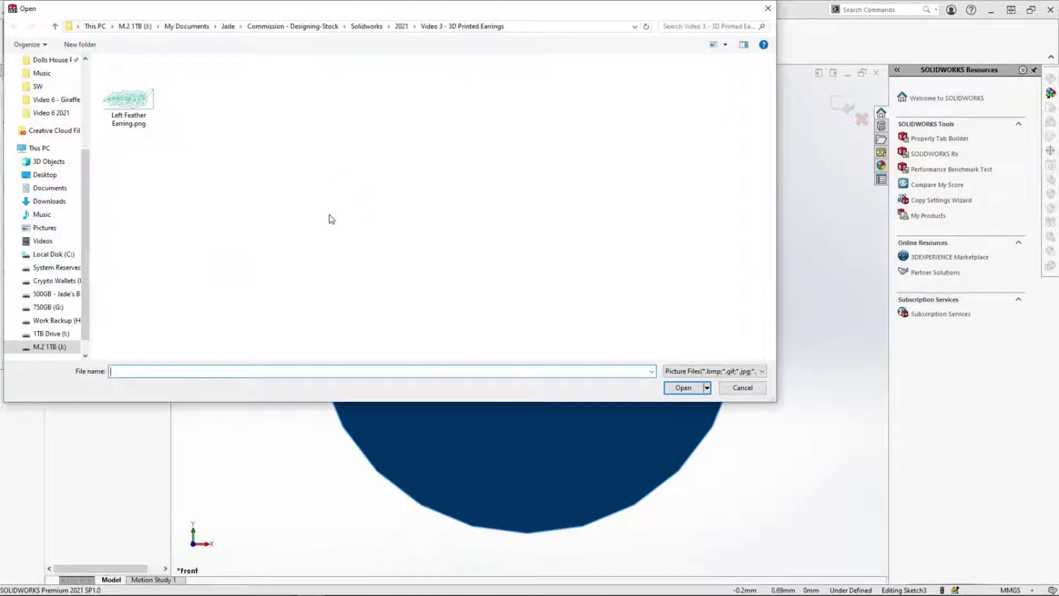
left_click(141, 122)
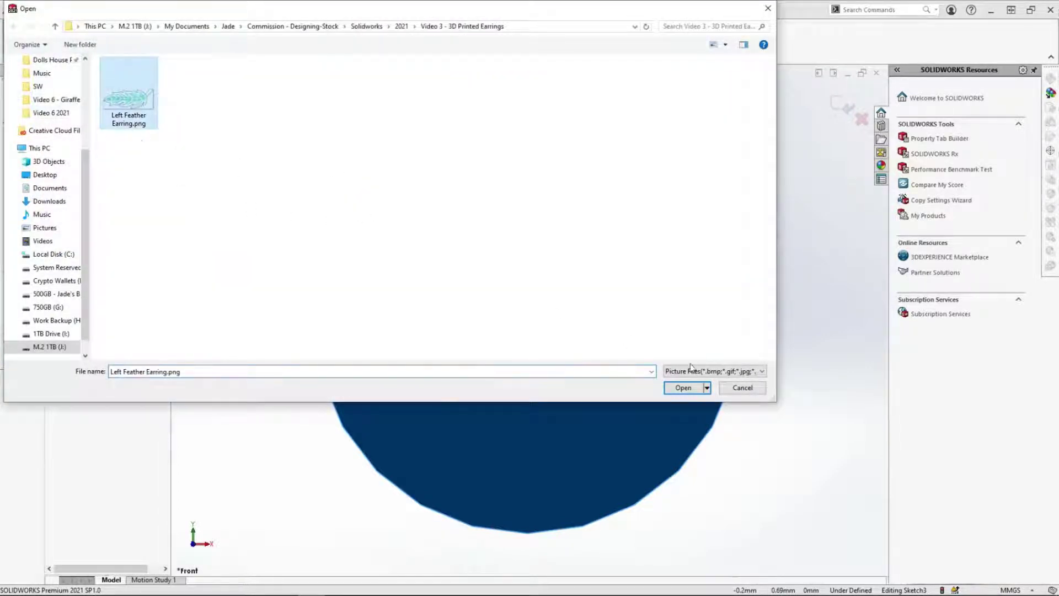
left_click(683, 387)
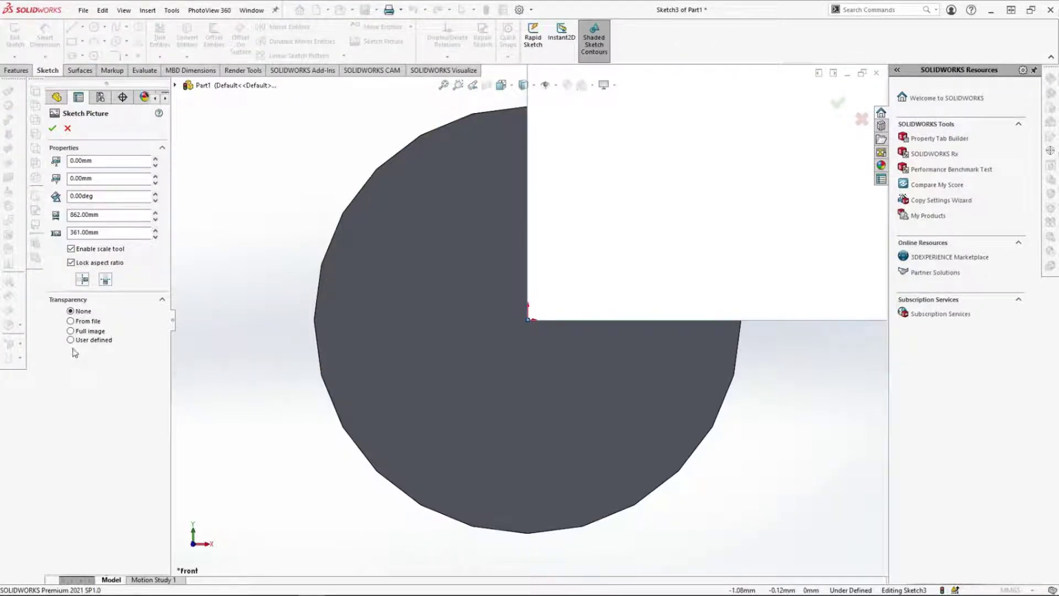
left_click(71, 322)
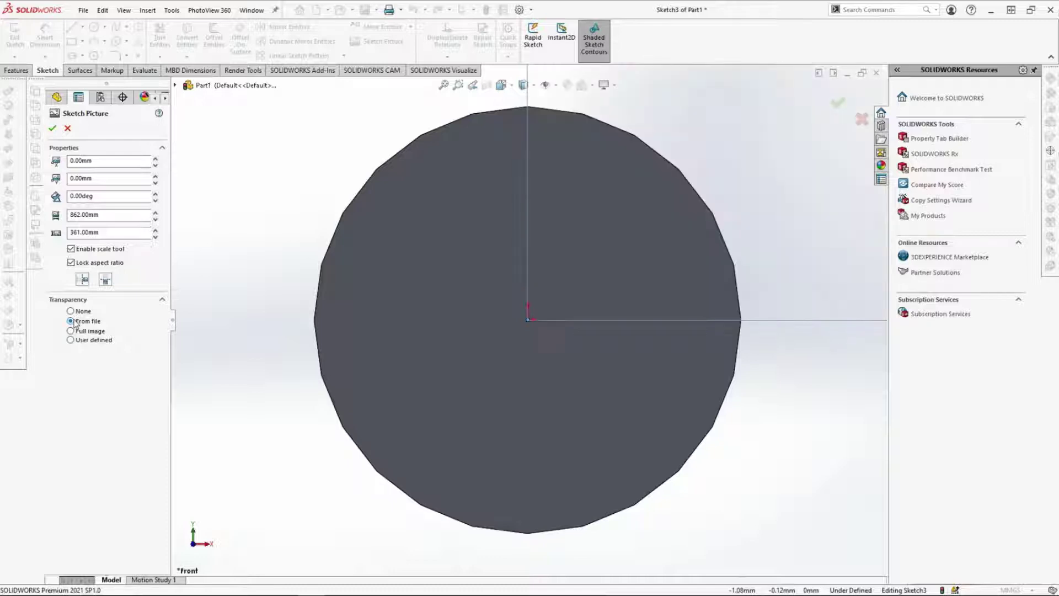
Step: Set the feather picture's width to 14.50 mm with the aspect ratio locked, and disable its scale tool
scroll(515, 301, "up", 10)
scroll(646, 286, "up", 14)
scroll(811, 206, "down", 4)
scroll(304, 430, "up", 1)
scroll(304, 431, "down", 1)
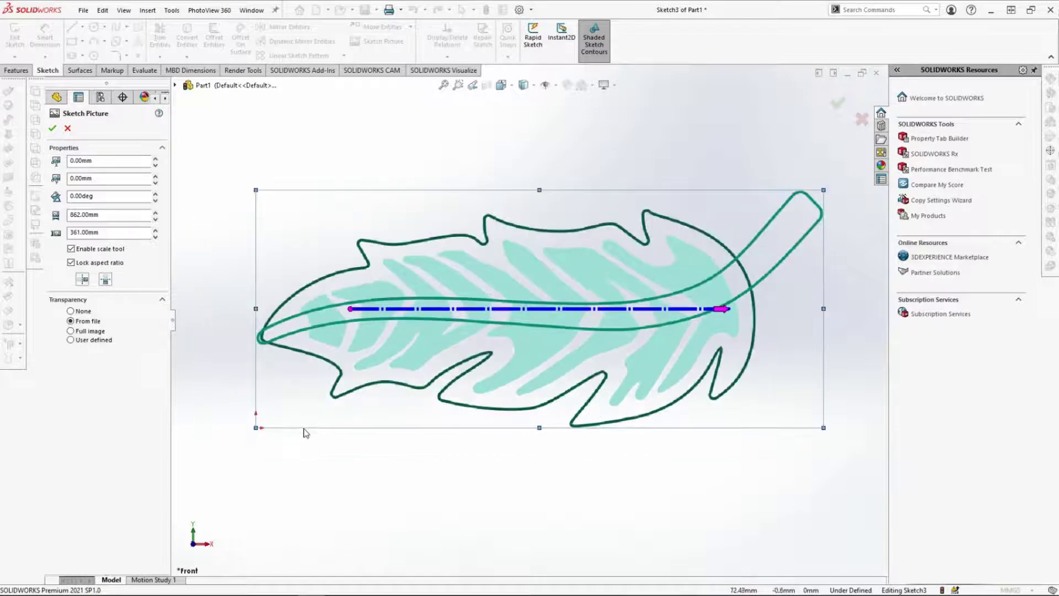
scroll(305, 432, "down", 1)
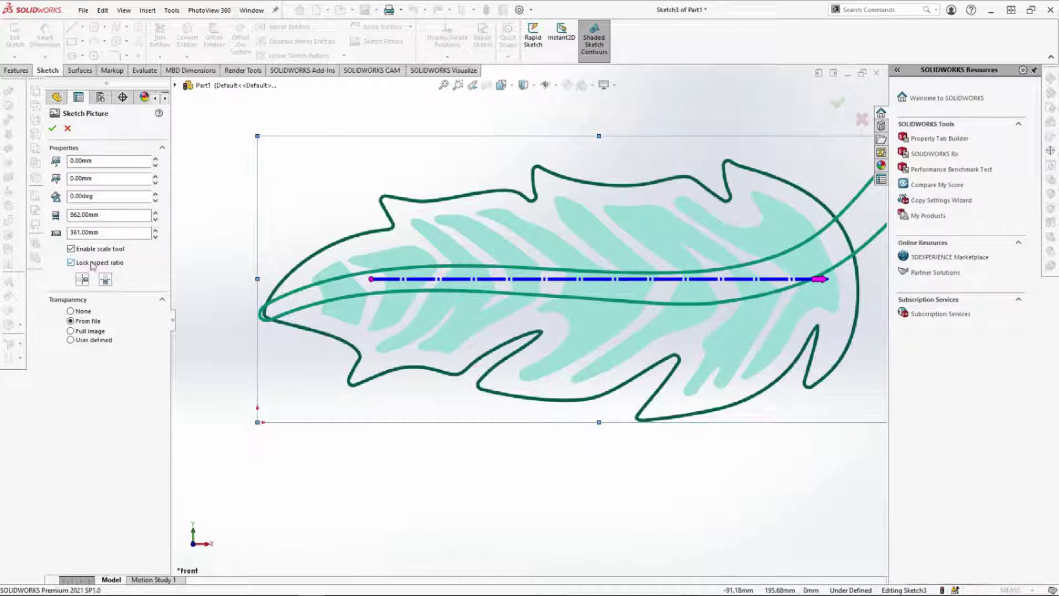
left_click_drag(110, 213, 56, 217)
key("Return")
scroll(261, 427, "down", 1)
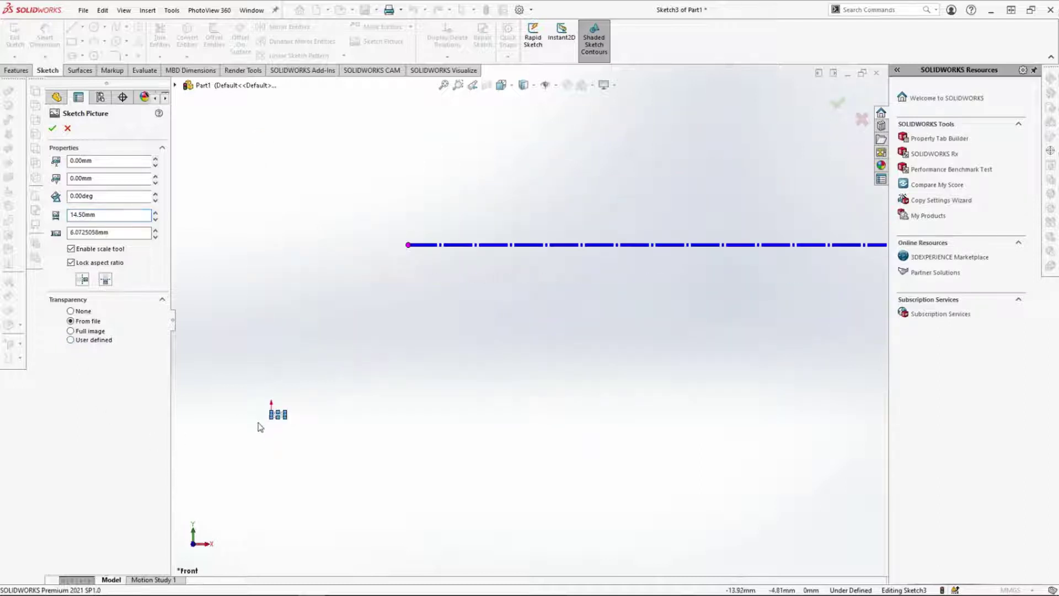
left_click(72, 250)
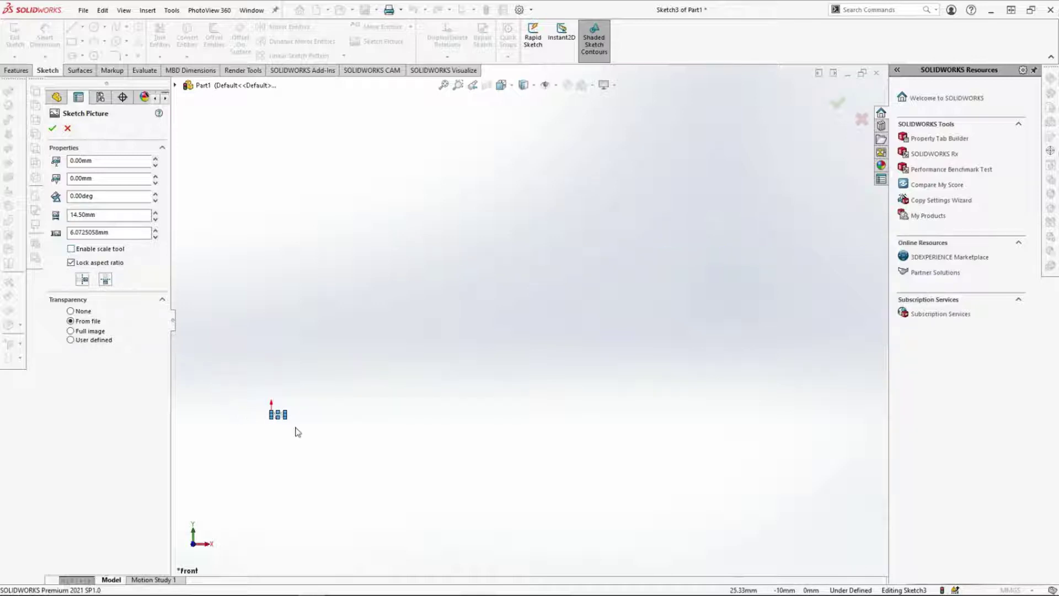
Step: Set the feather picture's horizontal origin position to -7.25 mm
scroll(289, 407, "down", 3)
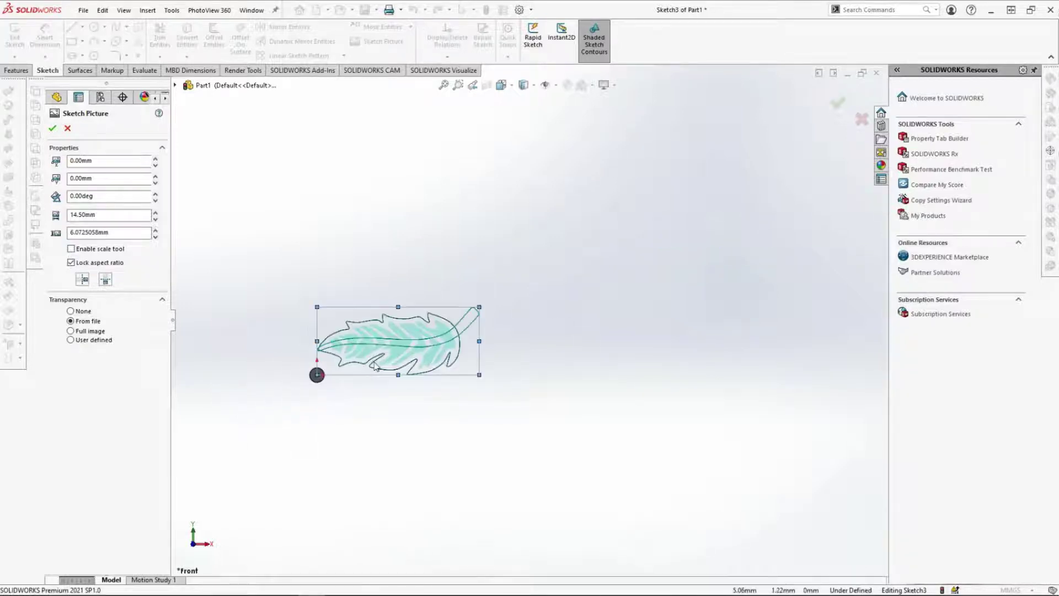
scroll(375, 366, "down", 3)
scroll(422, 346, "down", 1)
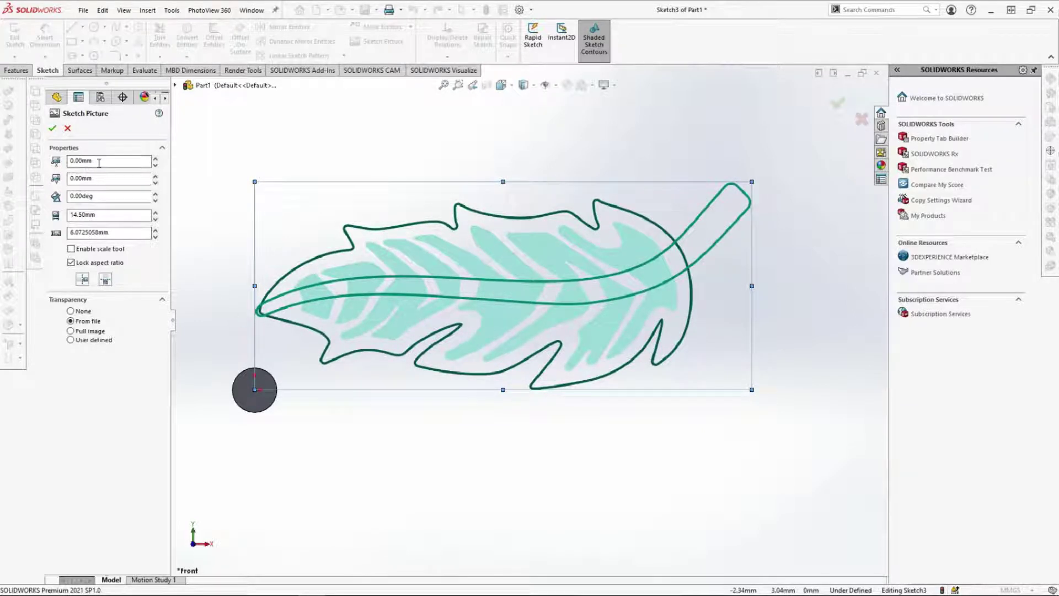
left_click_drag(92, 160, 30, 161)
key("Return")
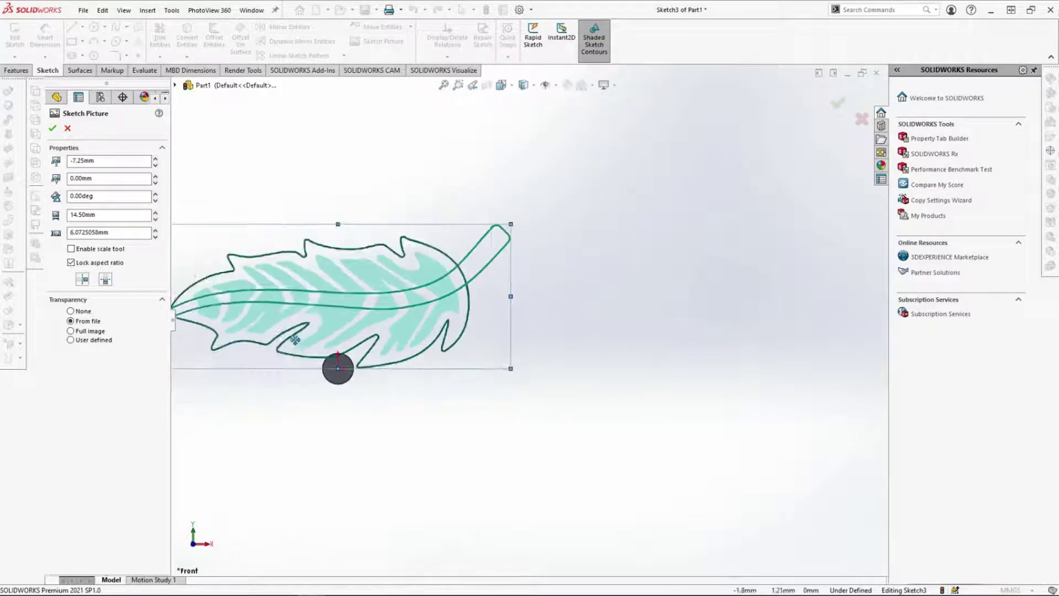
scroll(385, 313, "down", 1)
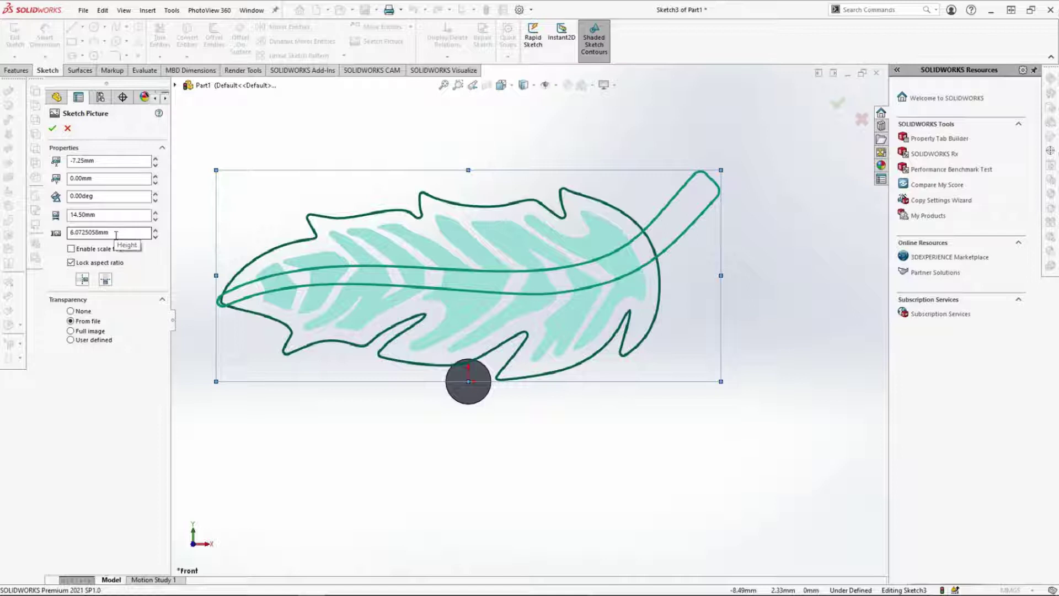
Step: Set the feather picture's vertical origin position to -3.0362529 mm, half its height negated, and finish the picture sketch
left_click_drag(116, 234, 64, 237)
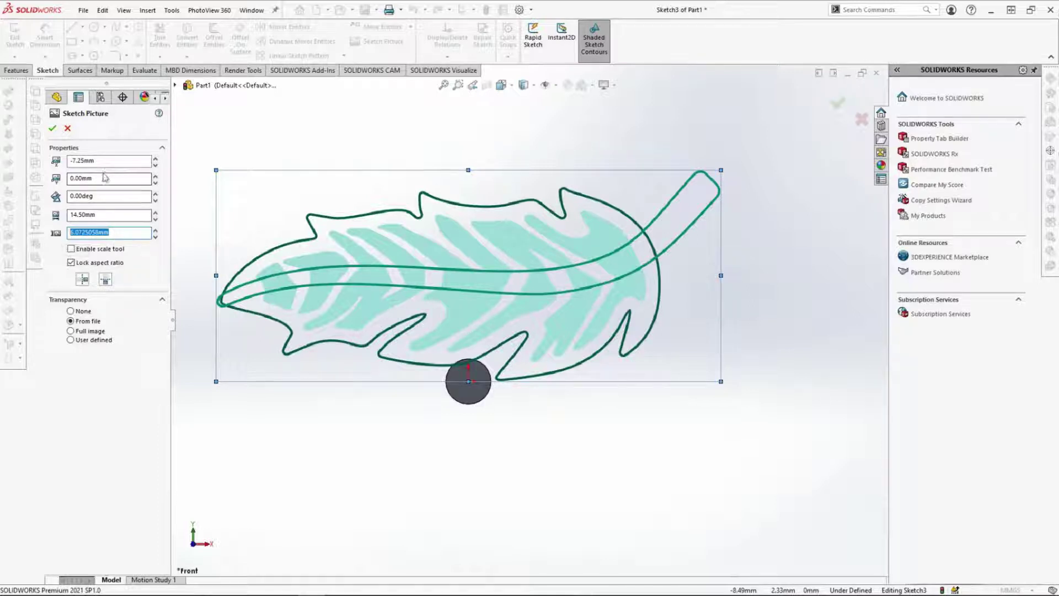
left_click_drag(110, 178, 47, 178)
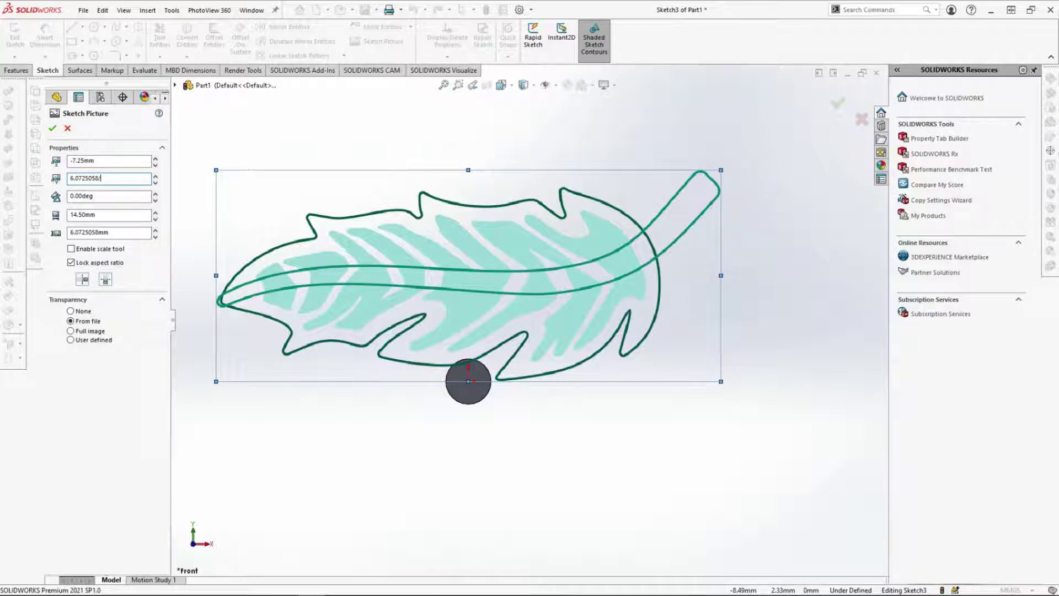
key("Return")
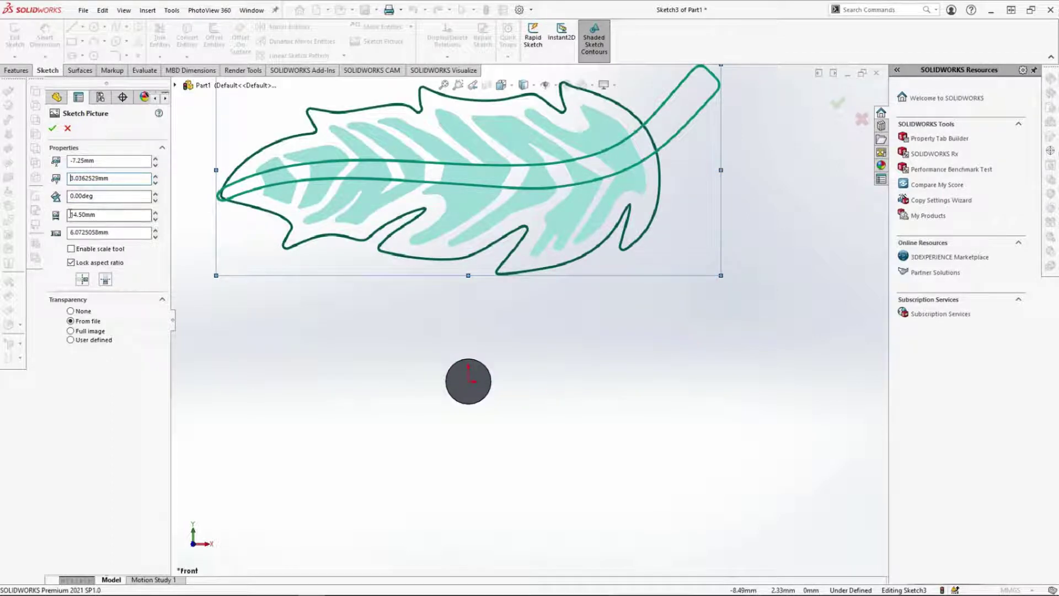
type("-")
key("Return")
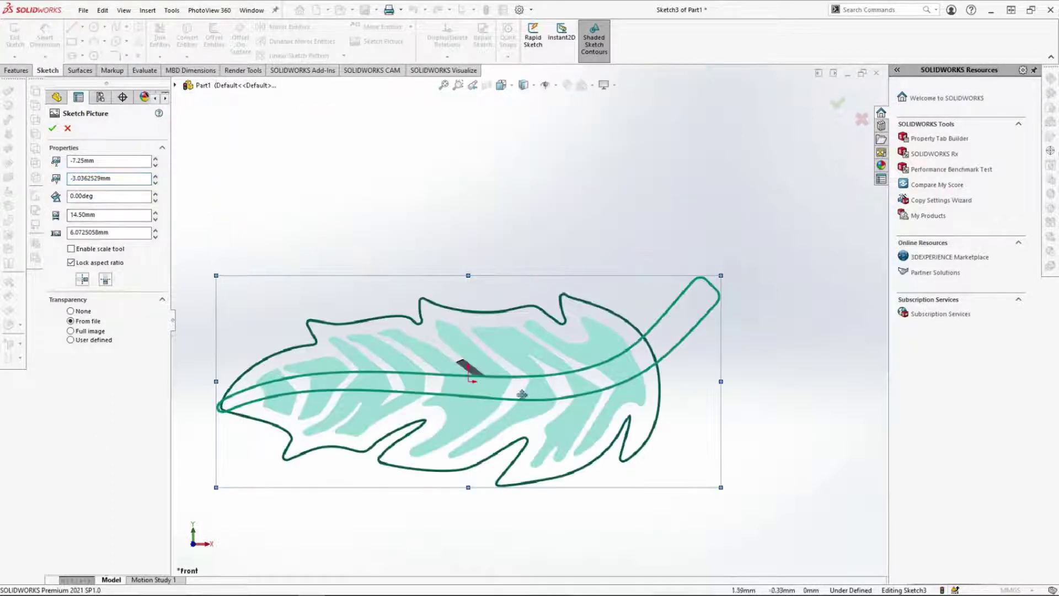
left_click(53, 128)
left_click(843, 104)
Step: Start a new sketch on the Front Plane, viewed normal to it, with the feather picture in view
scroll(610, 343, "up", 4)
mouse_move(611, 343)
middle_mouse_down()
mouse_move(504, 397)
mouse_move(409, 402)
mouse_move(513, 383)
middle_mouse_up()
key("ctrl+8")
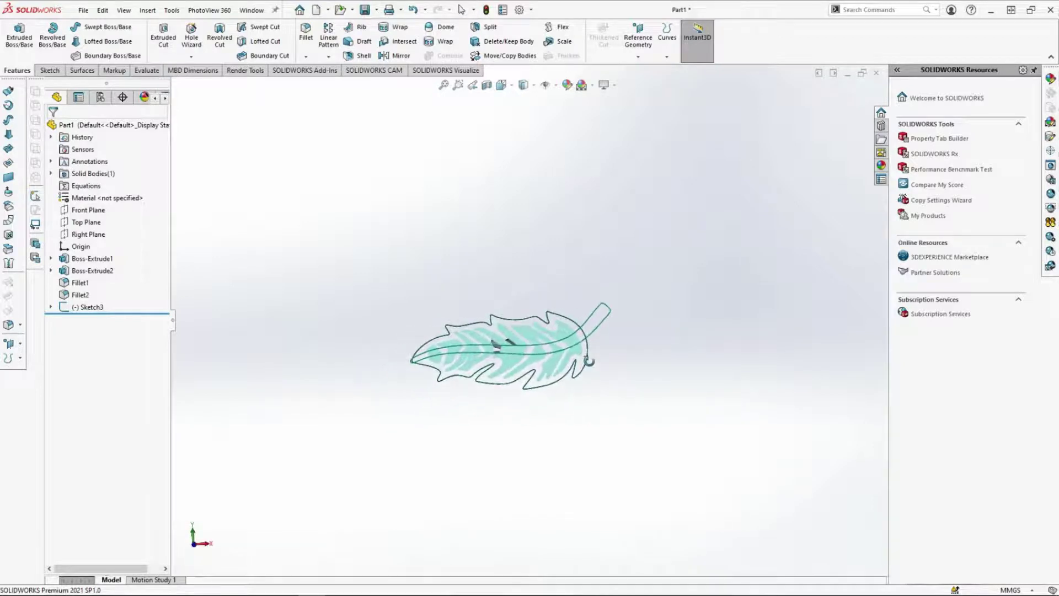
left_click(95, 210)
left_click(105, 191)
left_click(523, 84)
left_click(553, 157)
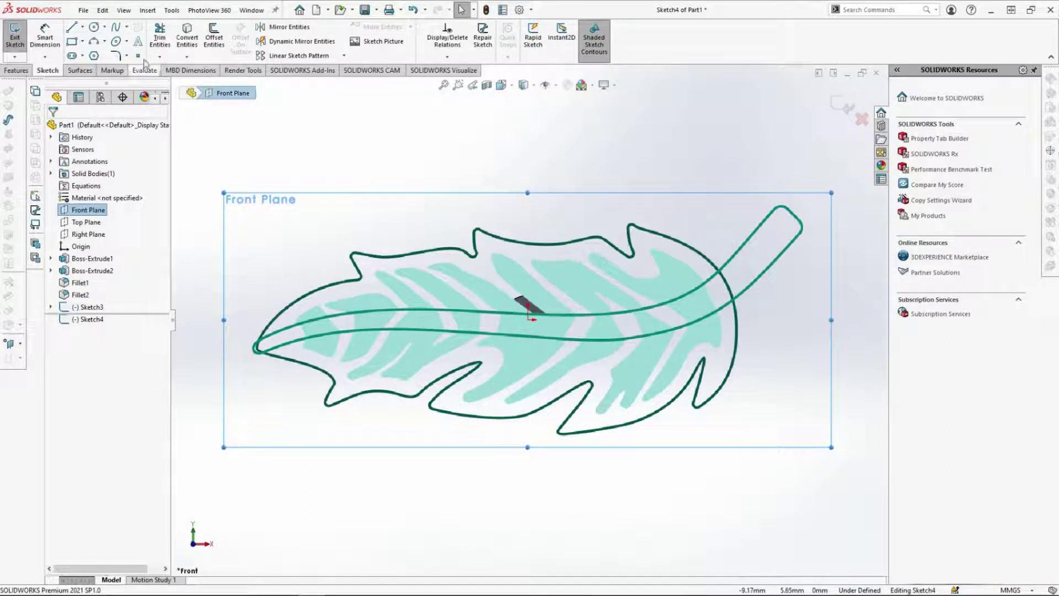
Step: Trace the feather's upper outline with a spline from the stem's upper edge around the nearest barb into its notch
left_click(116, 28)
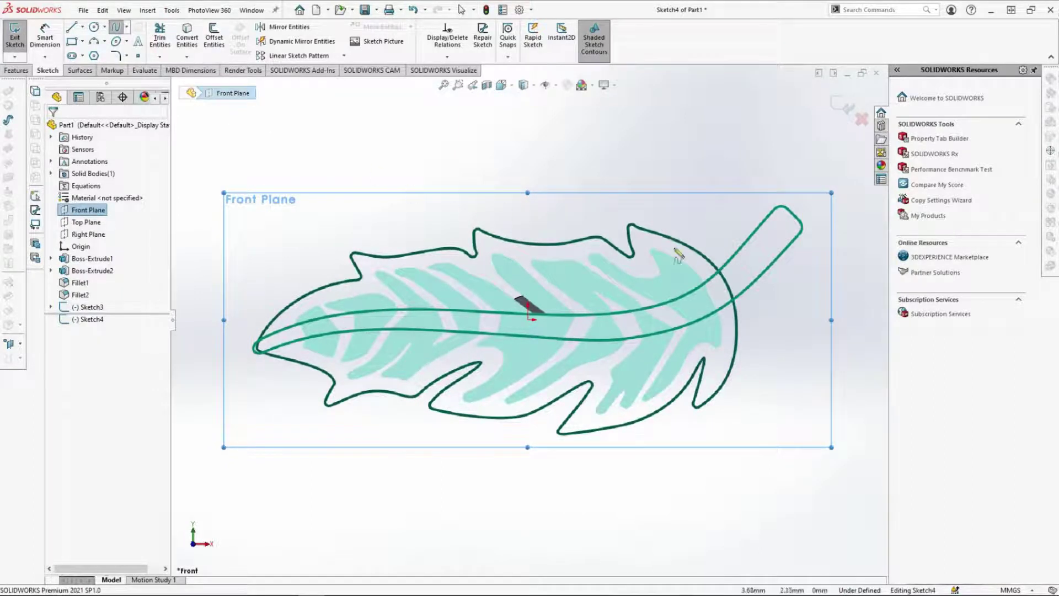
scroll(764, 315, "down", 2)
scroll(706, 226, "down", 2)
scroll(724, 294, "down", 2)
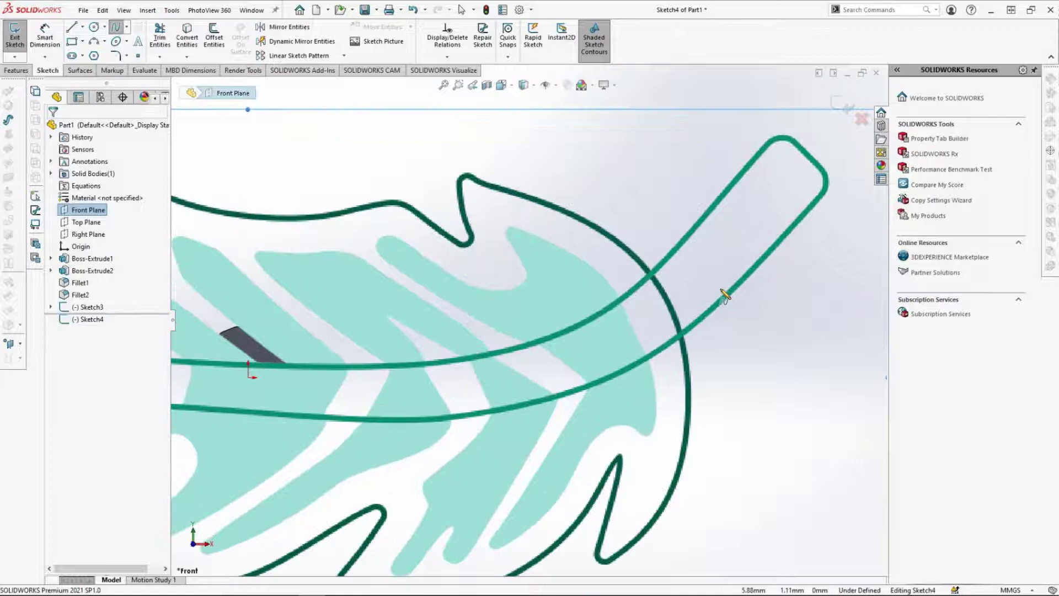
left_click(621, 245)
scroll(469, 160, "down", 5)
left_click(494, 264)
left_click(468, 243)
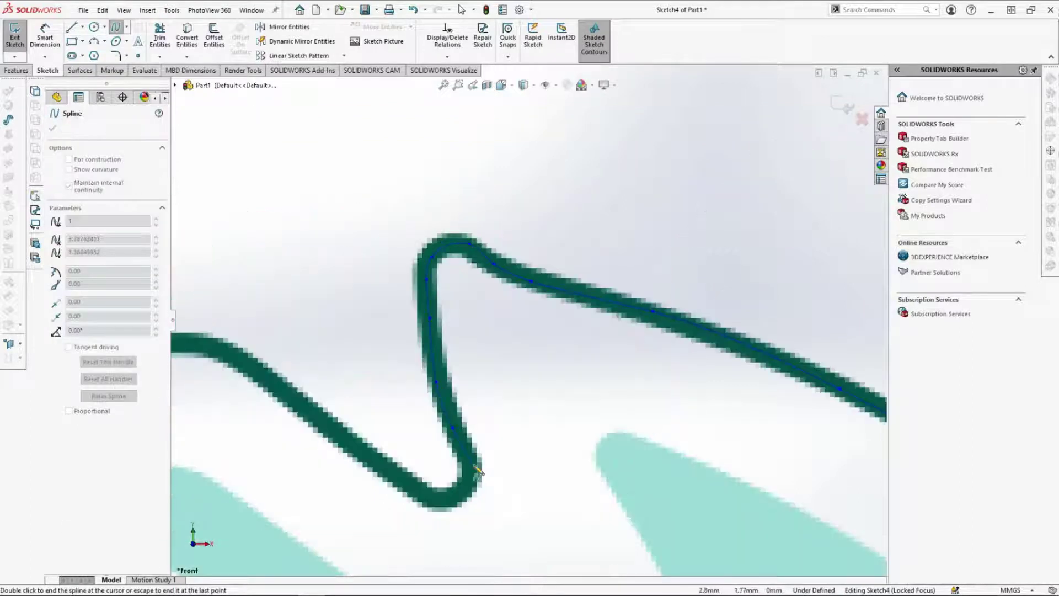
left_click(397, 483)
scroll(355, 290, "up", 2)
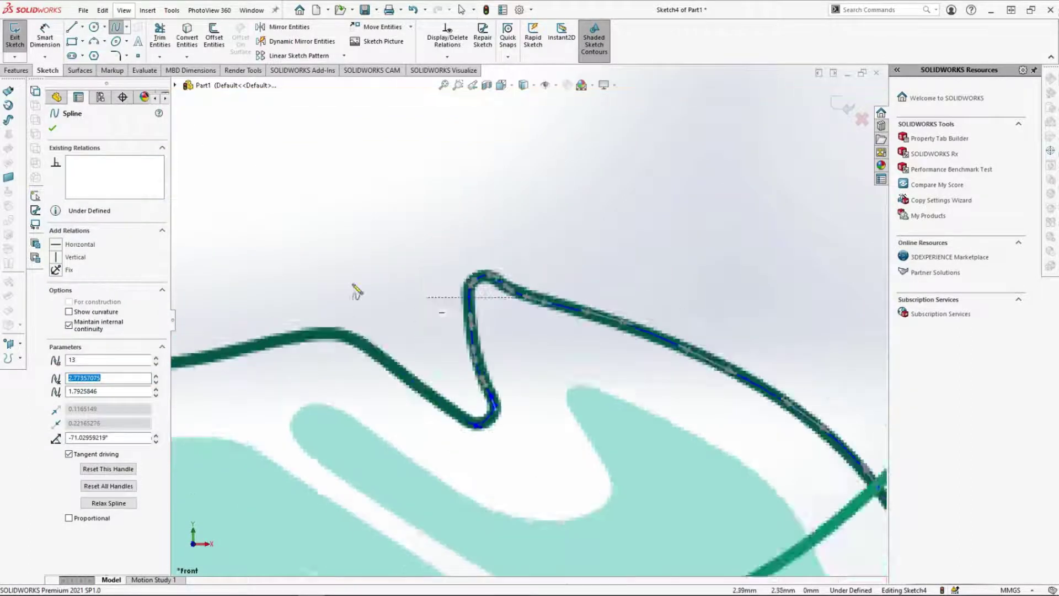
Step: Trace the upper outline with splines from the first notch around the middle barb and down into its notch
left_click(277, 350)
left_click(267, 355)
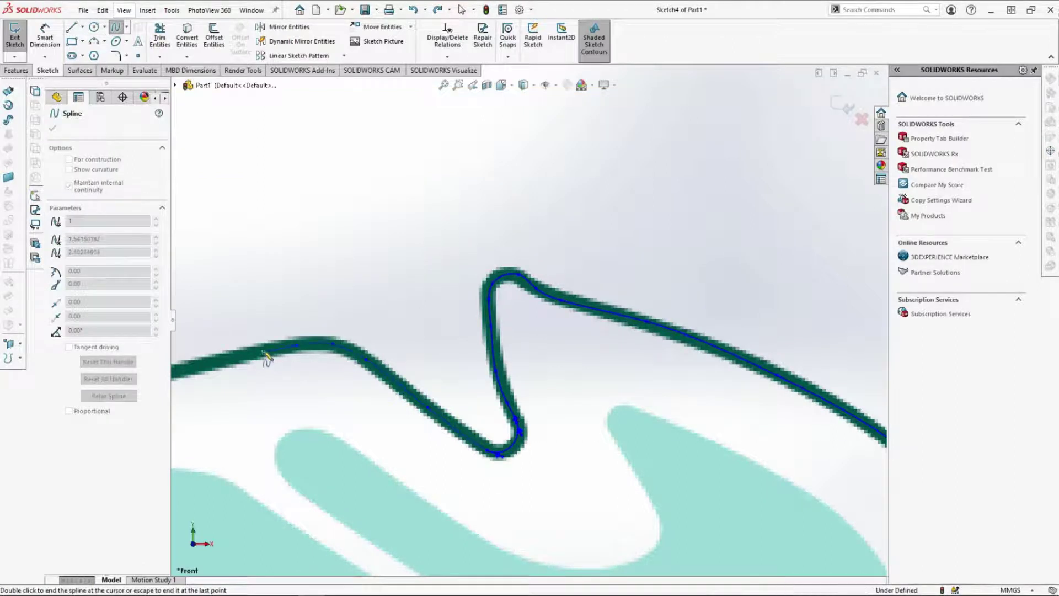
scroll(388, 353, "up", 2)
scroll(387, 353, "down", 5)
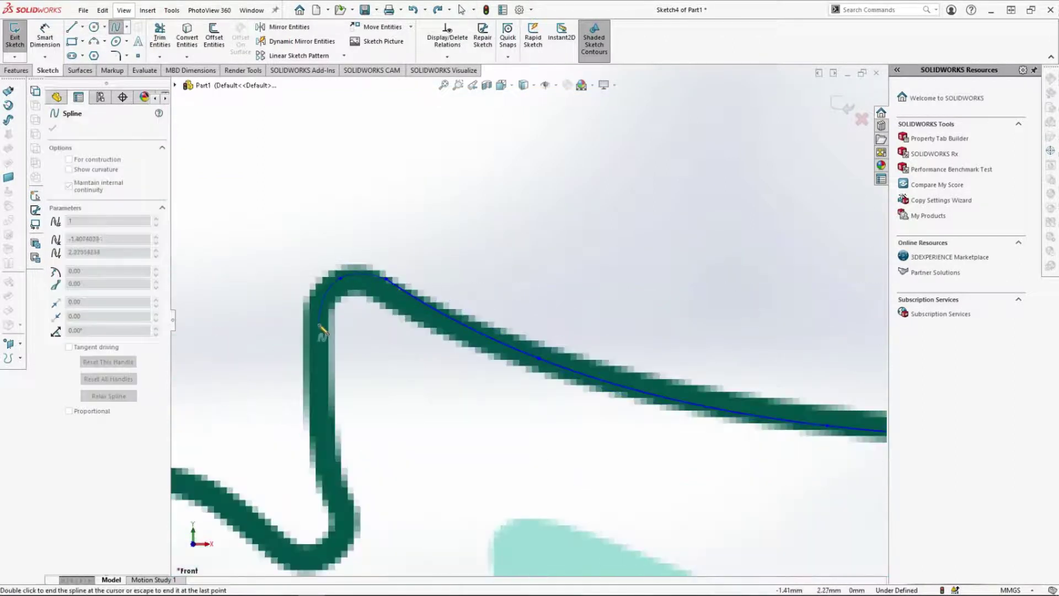
left_click(293, 568)
left_click(204, 502)
scroll(204, 502, "up", 1)
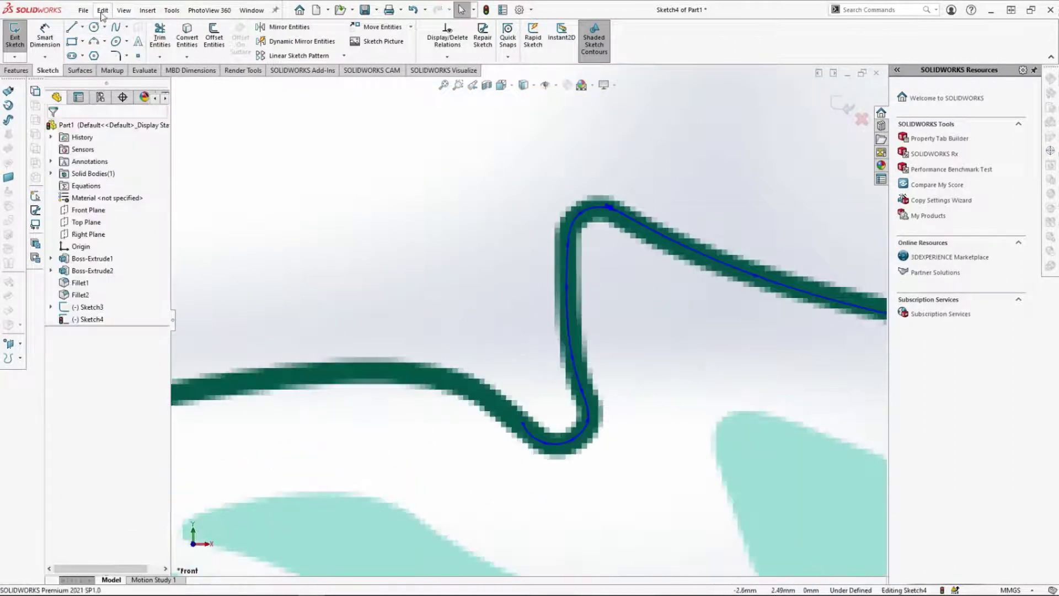
Step: Trace the upper outline with a spline from the middle notch to the tip of the third barb and end it there
scroll(391, 369, "up", 2)
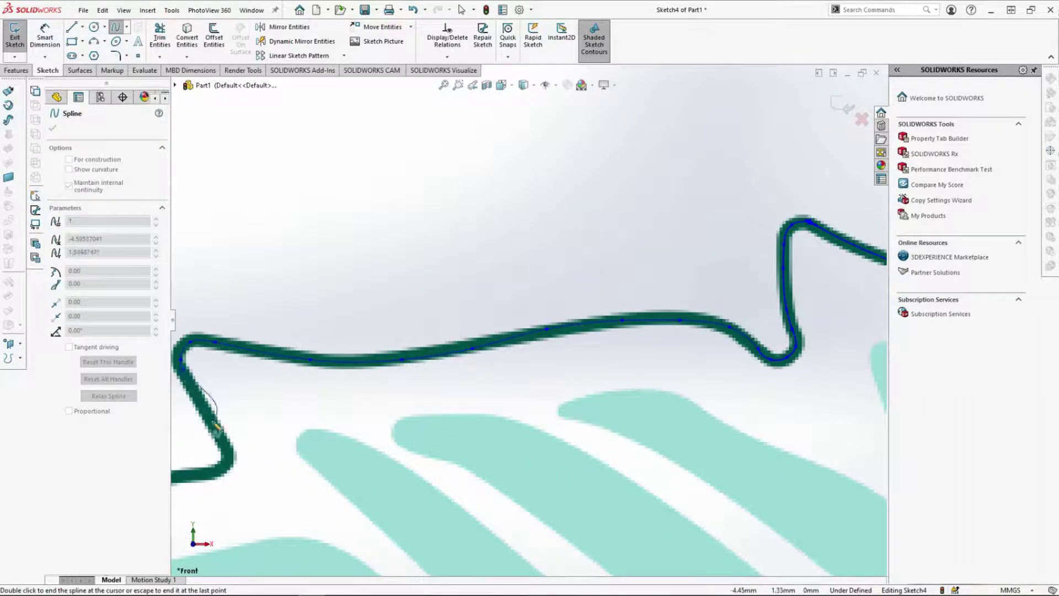
key("Escape")
scroll(528, 395, "down", 2)
scroll(529, 395, "up", 3)
scroll(386, 353, "down", 3)
Step: Trace a spline from the third barb's tip around the feather's pointed end and along the adjoining lower edge
left_click(371, 255)
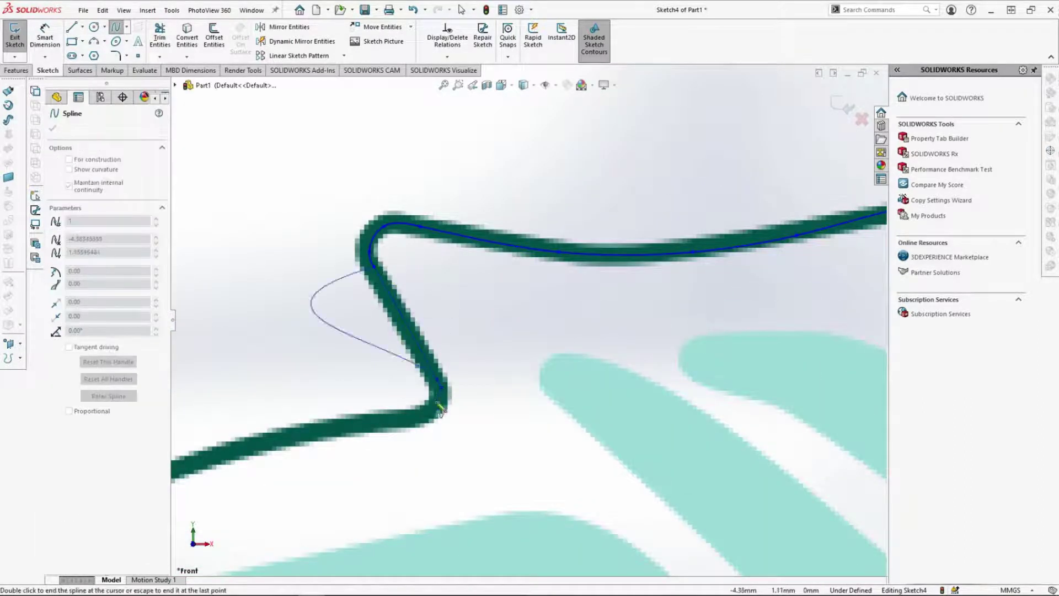
scroll(612, 288, "up", 3)
scroll(310, 515, "down", 1)
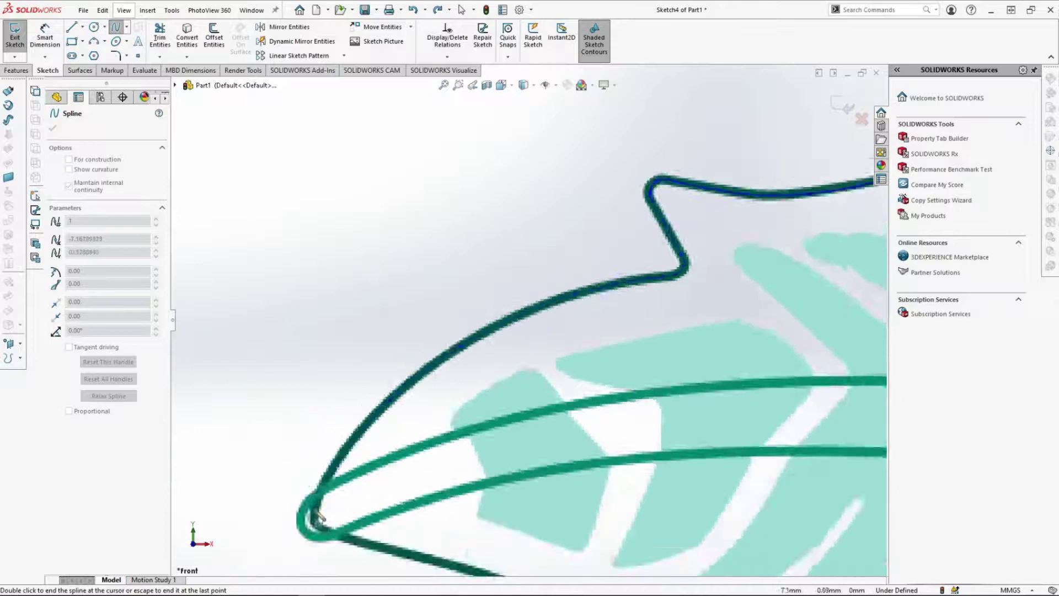
scroll(385, 434, "down", 3)
scroll(417, 479, "up", 3)
scroll(675, 461, "down", 1)
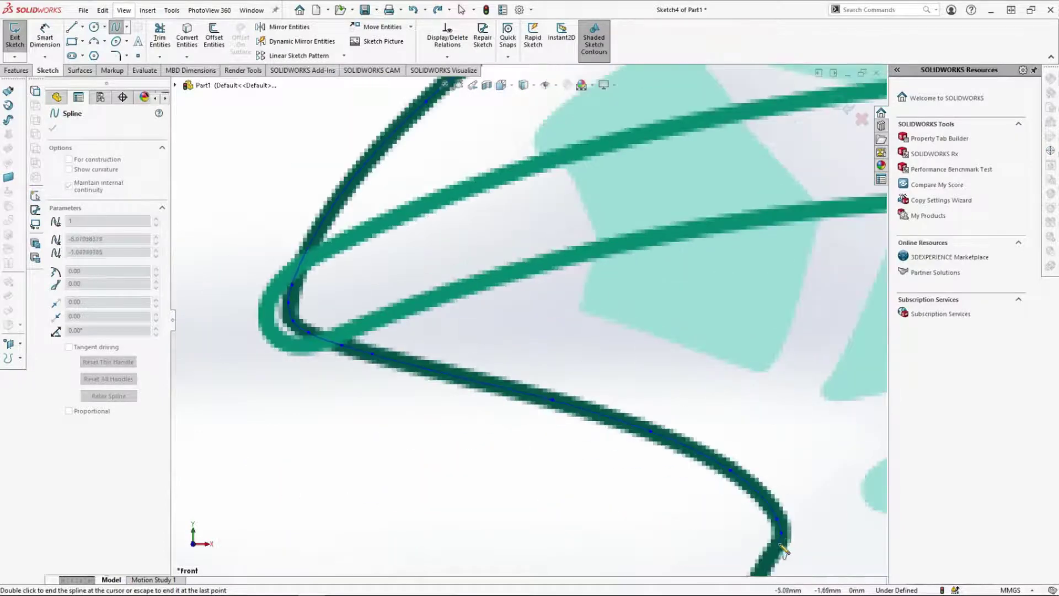
Step: Continue the spline around the first lower barb and along the lower edge towards the first deep slot
scroll(783, 552, "down", 2)
scroll(764, 350, "up", 3)
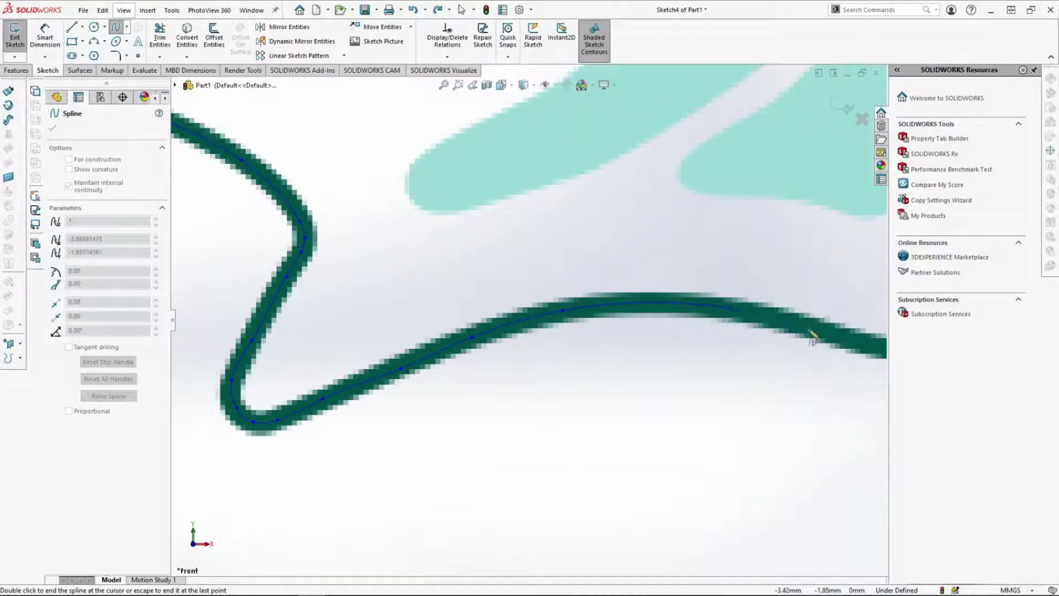
scroll(764, 293, "down", 1)
scroll(736, 231, "down", 2)
Step: Trace the first deep slot's rounded end and far side, and end the spline just past the next barb's corner
left_click(841, 195)
left_click(835, 209)
left_click(819, 224)
left_click(796, 241)
left_click(730, 289)
left_click(668, 326)
left_click(612, 372)
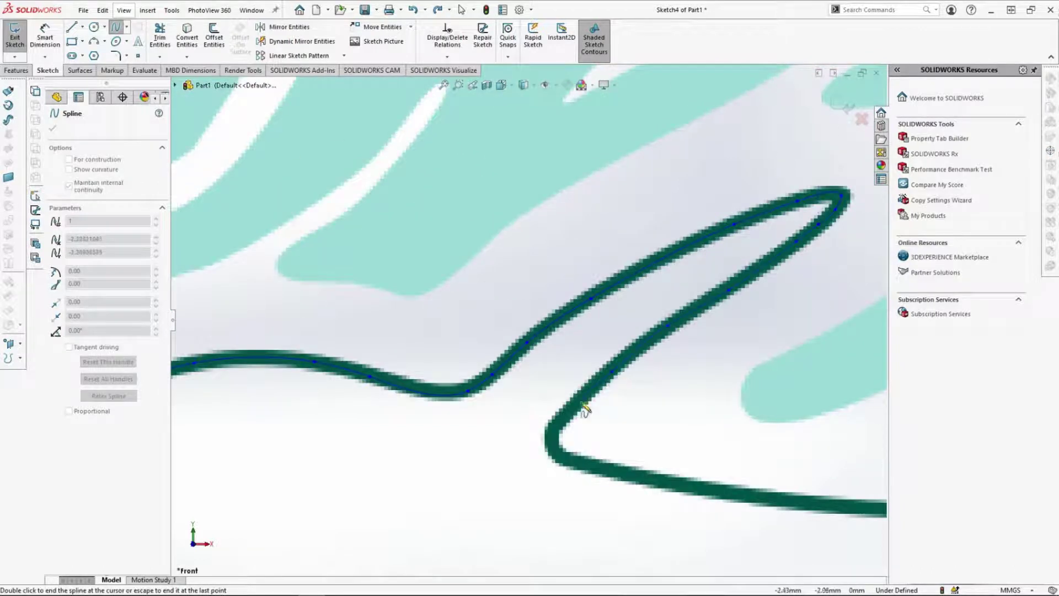
scroll(603, 475, "down", 1)
left_click(602, 475)
scroll(504, 300, "up", 2)
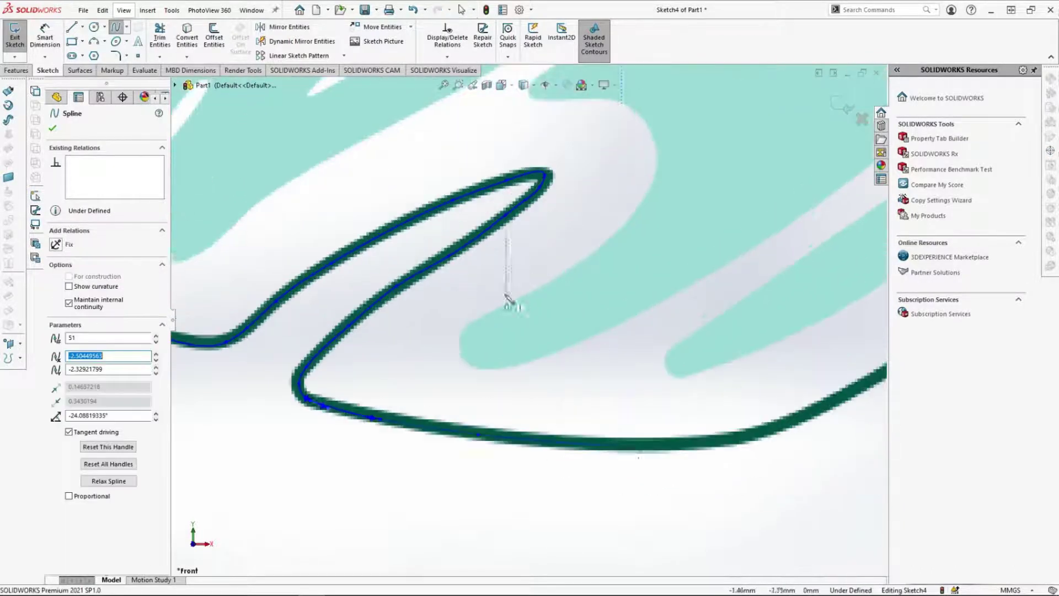
Step: Trace a new spline along the second lower barb's edge and around the inner end of the second deep slot
scroll(741, 447, "down", 2)
left_click(642, 478)
left_click(763, 499)
scroll(741, 447, "up", 1)
scroll(709, 343, "down", 1)
left_click(709, 343)
scroll(816, 264, "down", 1)
left_click(816, 264)
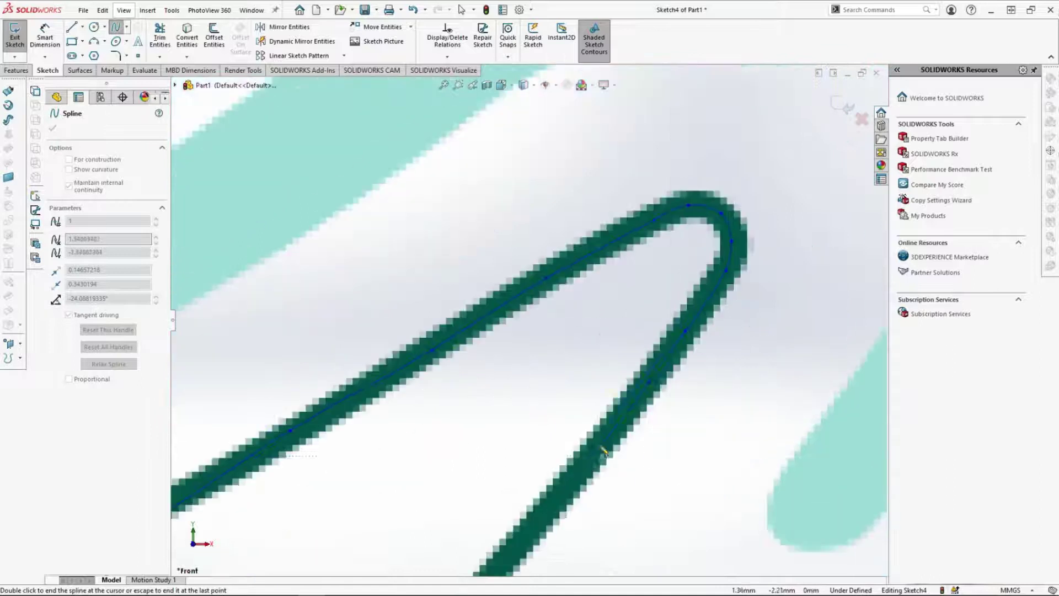
left_click(601, 461)
Step: Continue the spline around the third lower barb's tip and along its outer edge towards the last narrow slot
scroll(601, 460, "down", 1)
scroll(468, 530, "down", 1)
scroll(738, 506, "up", 2)
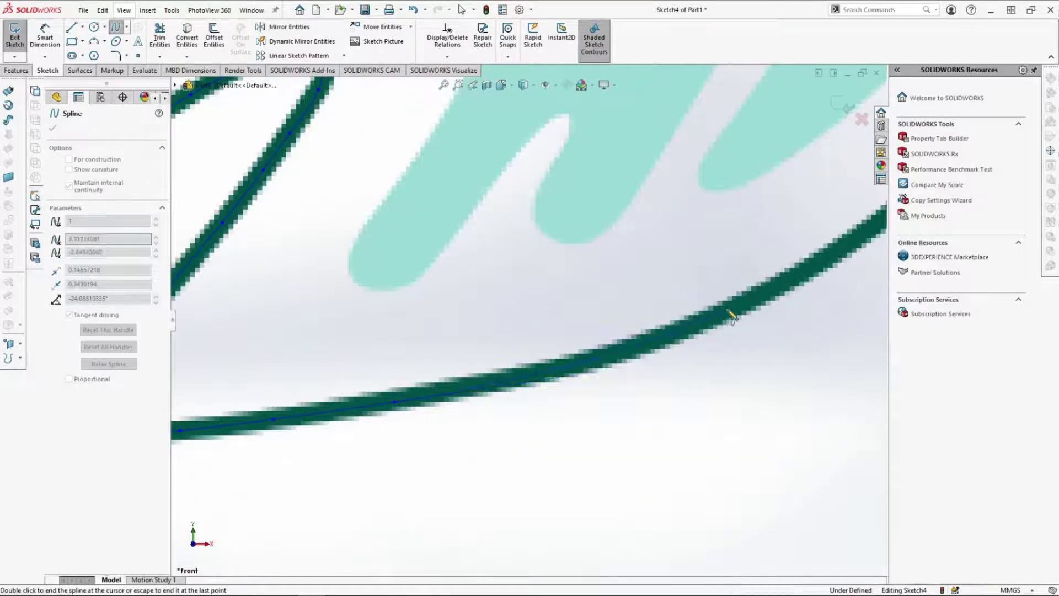
scroll(728, 315, "down", 1)
left_click(659, 165)
Step: Trace the last narrow slot and the feather's rounded end, closing the outline at the stem's upper edge
scroll(659, 165, "down", 1)
scroll(659, 217, "up", 2)
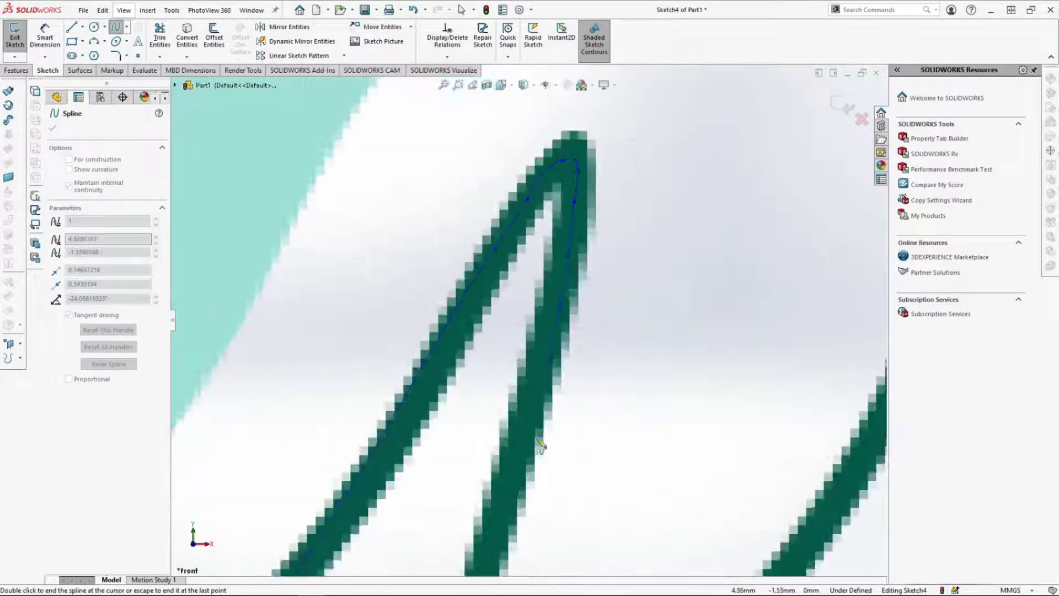
left_click(502, 520)
left_click(584, 482)
scroll(651, 411, "up", 4)
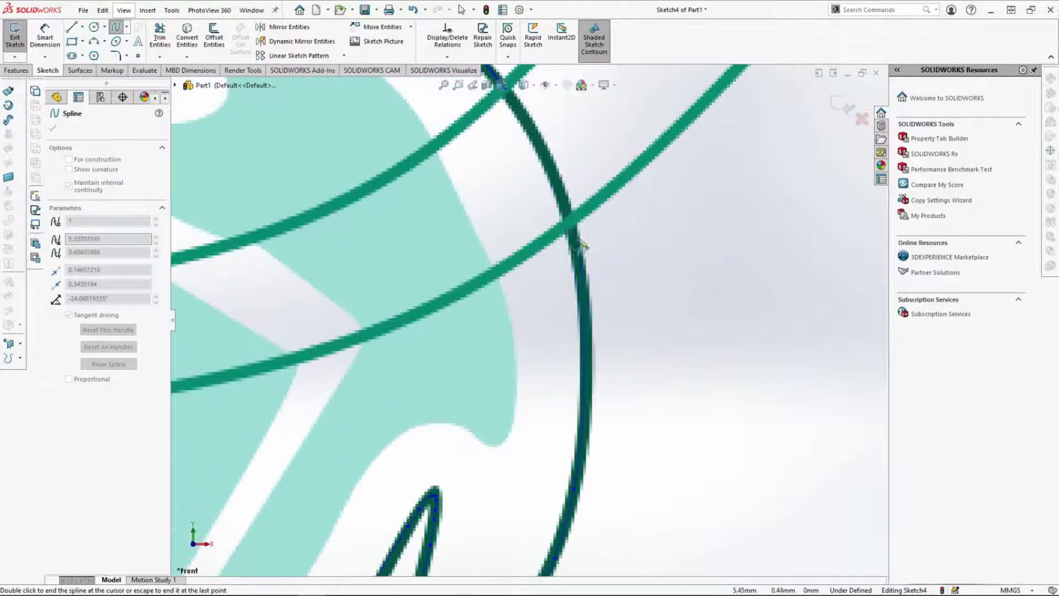
key("Escape")
Step: Add a tangent relation between the two outline splines that meet at the stem's upper edge
scroll(532, 397, "down", 3)
left_click(519, 198)
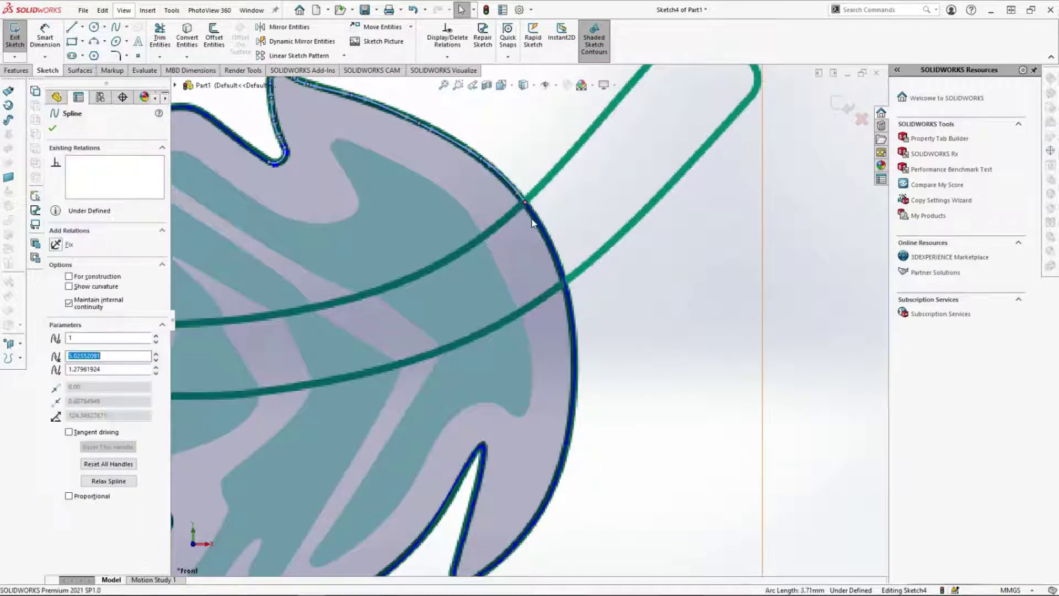
left_click(531, 213, "ctrl")
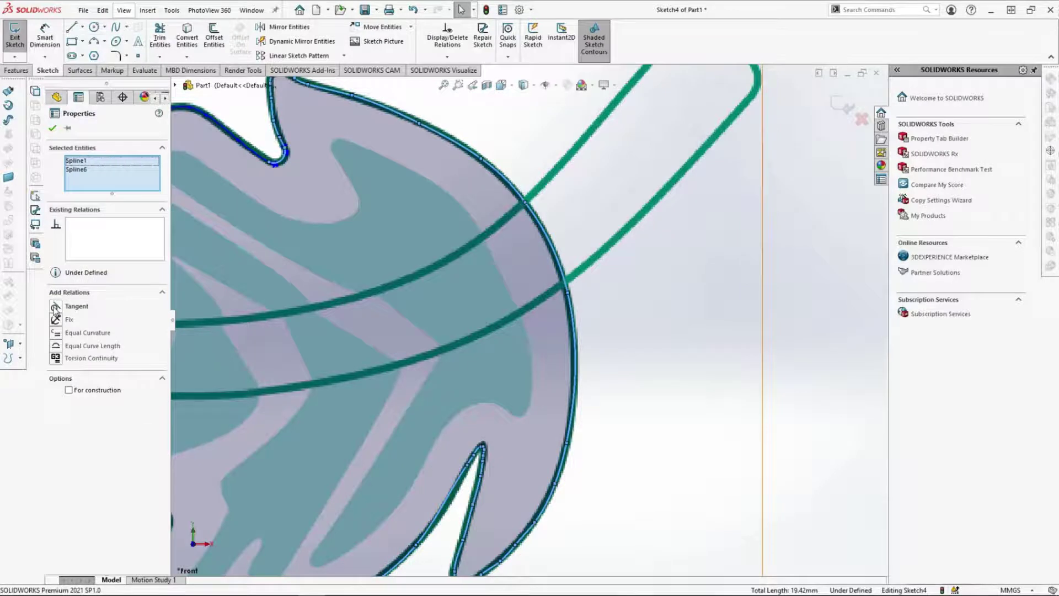
left_click(55, 307)
key("Escape")
Step: Add a tangent relation between the two splines that meet on the lower outline beside the first deep slot
scroll(567, 383, "up", 3)
scroll(325, 236, "down", 4)
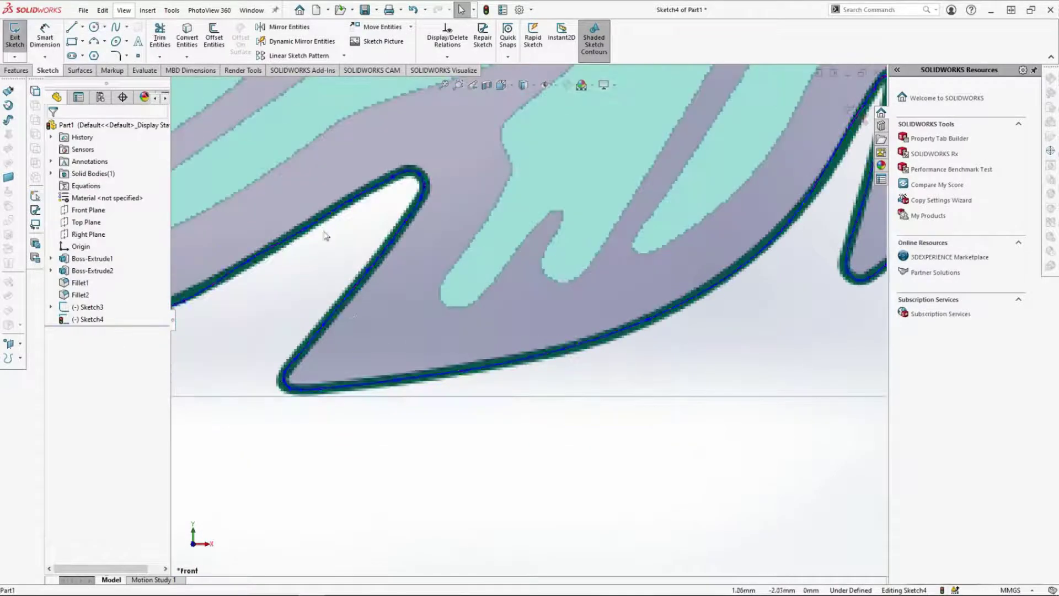
left_click(325, 218)
left_click(309, 232, "ctrl")
key("Escape")
Step: Add a tangent relation between the two splines that meet at the upper barb nearest the pointed end
scroll(325, 236, "up", 3)
left_click(552, 269)
left_click(419, 331, "ctrl")
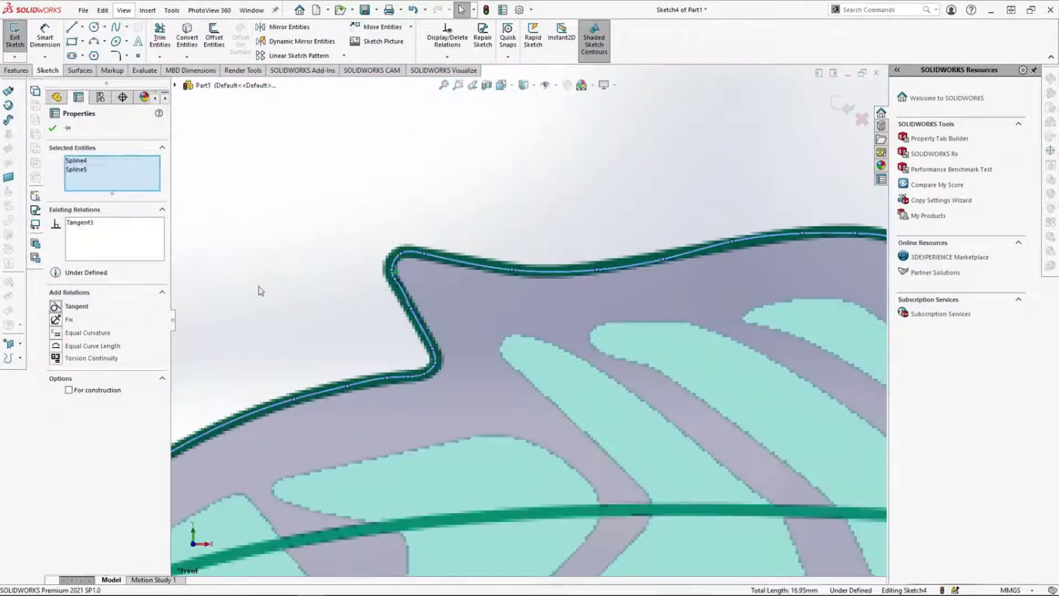
key("Escape")
Step: Add tangent relations at the remaining upper spline joints, at the middle barb's tip and the two notches
scroll(261, 291, "up", 3)
scroll(591, 355, "down", 4)
left_click(590, 345)
key("Escape")
left_click(276, 367)
left_click(590, 347, "ctrl")
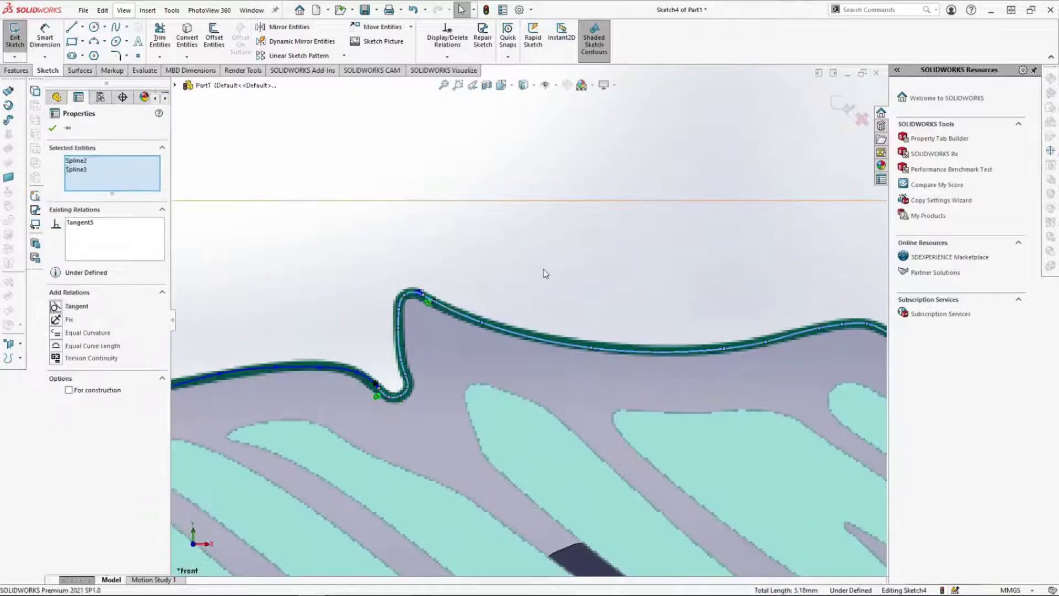
left_click(591, 348, "ctrl")
scroll(545, 274, "up", 4)
key("Escape")
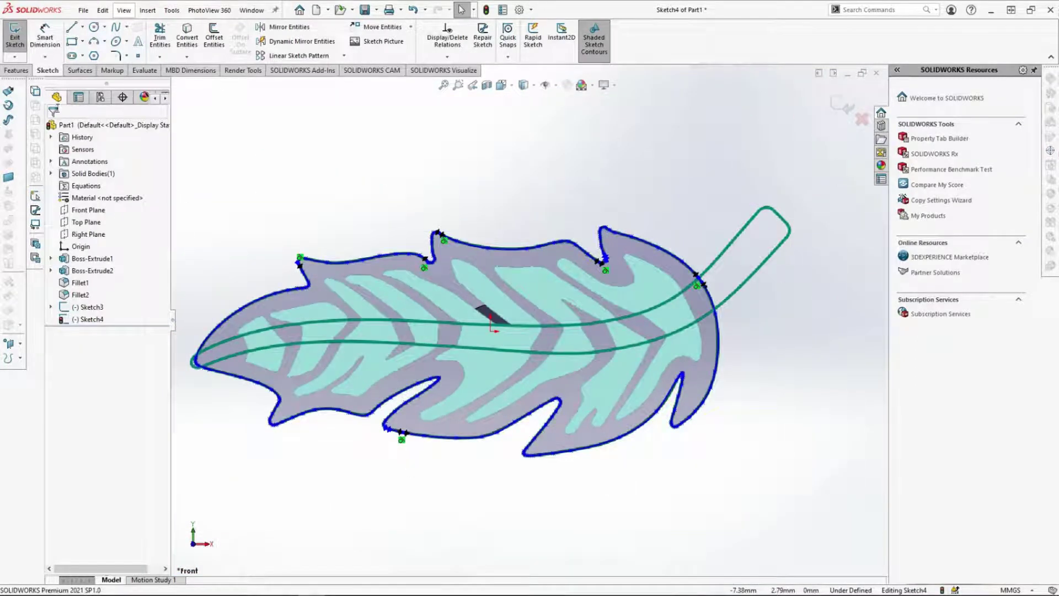
Step: Extrude the feather outline 1 mm as a separate body, without merging it with the post
left_click(16, 70)
left_click(20, 38)
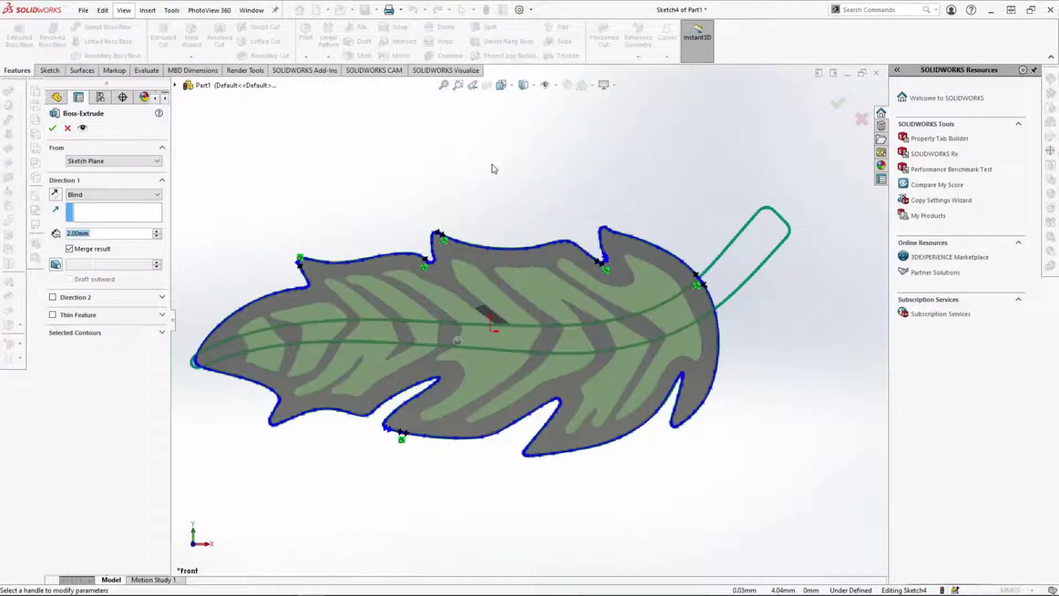
type("1")
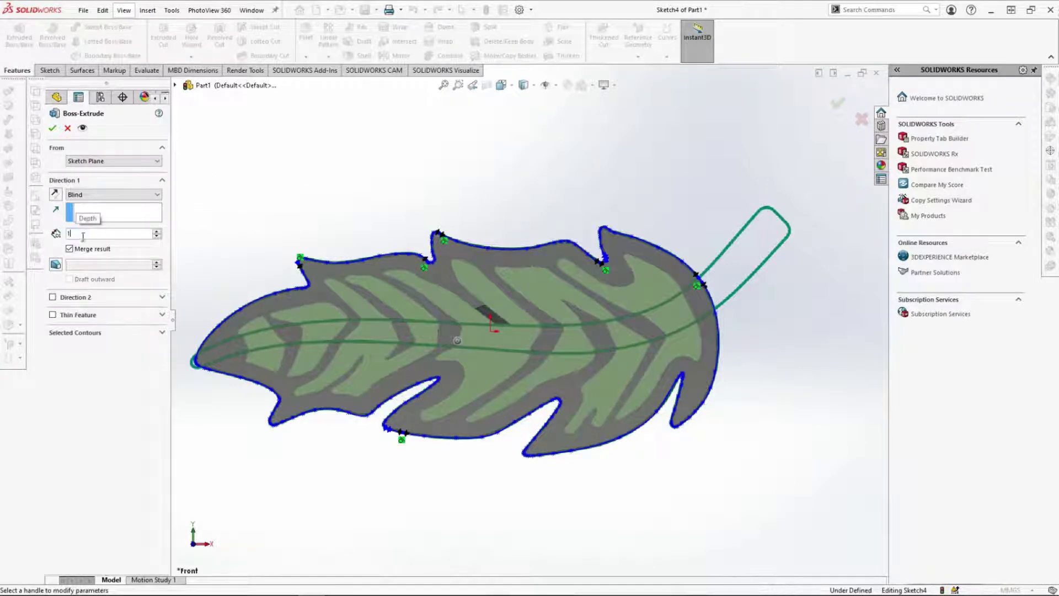
left_click(78, 250)
middle_click_drag(420, 353, 439, 431)
left_click(53, 130)
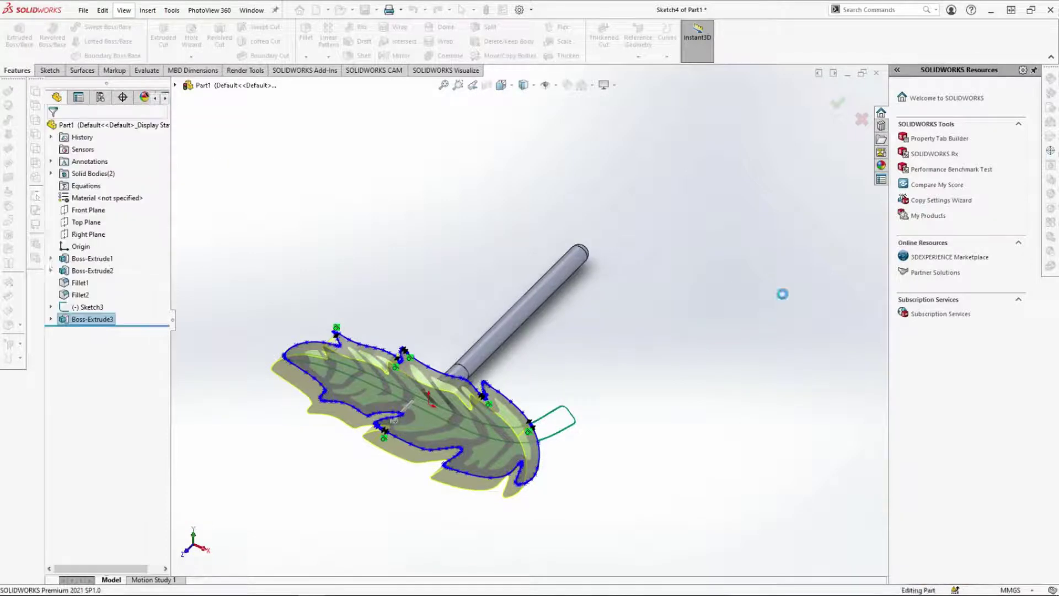
Step: Start a sketch on the extruded feather's front face, viewed from the front
middle_click_drag(562, 473, 662, 424)
key("ctrl+1")
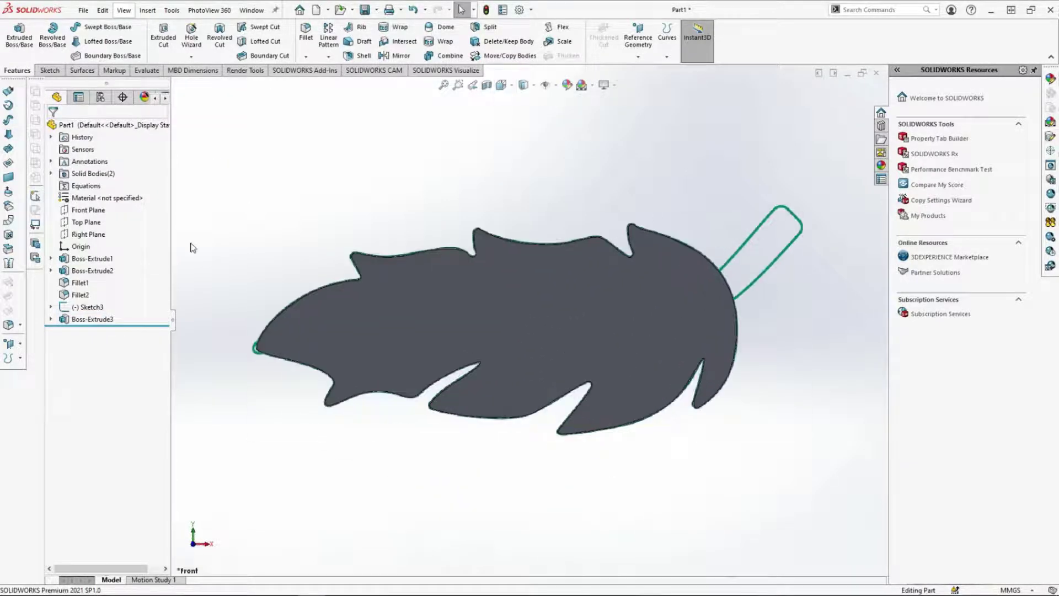
left_click(418, 292)
left_click(422, 283)
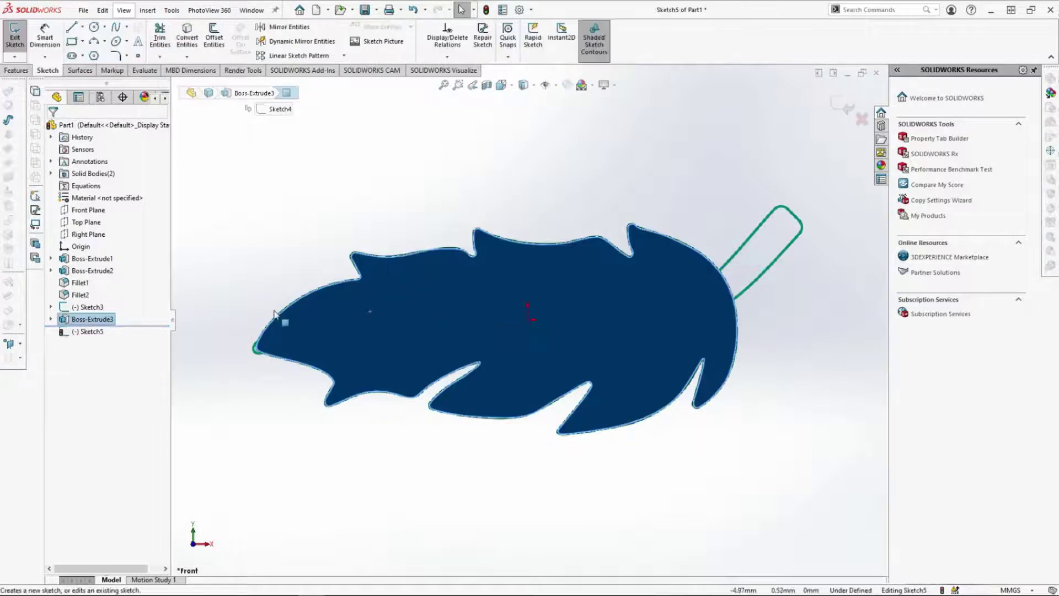
Step: Hide the extruded feather body and trace the outer edge of the inner shape nearest the quill end with a spline, down to its lower tip
left_click(100, 322)
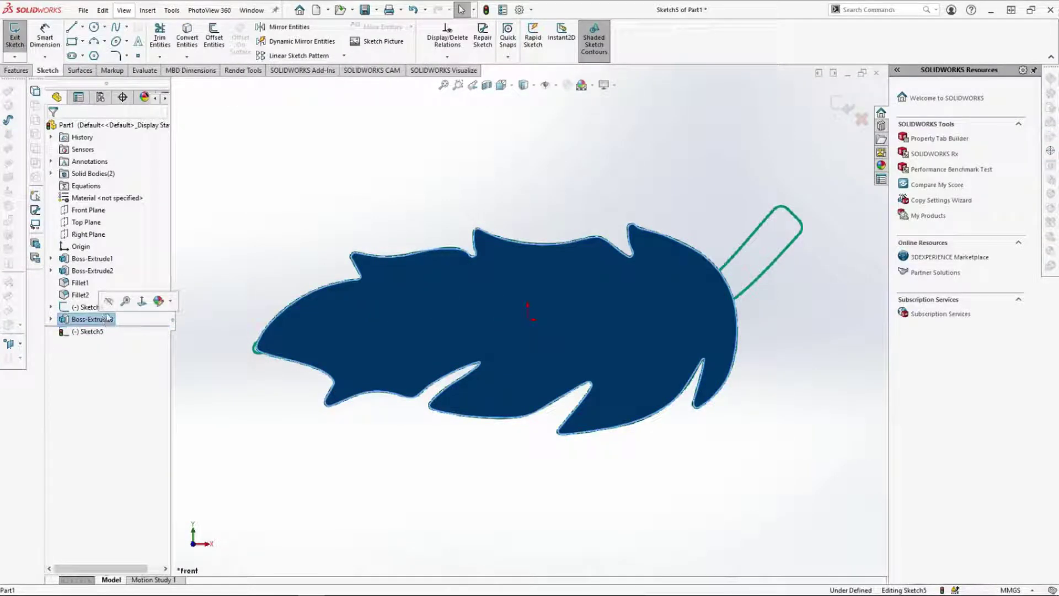
left_click(108, 302)
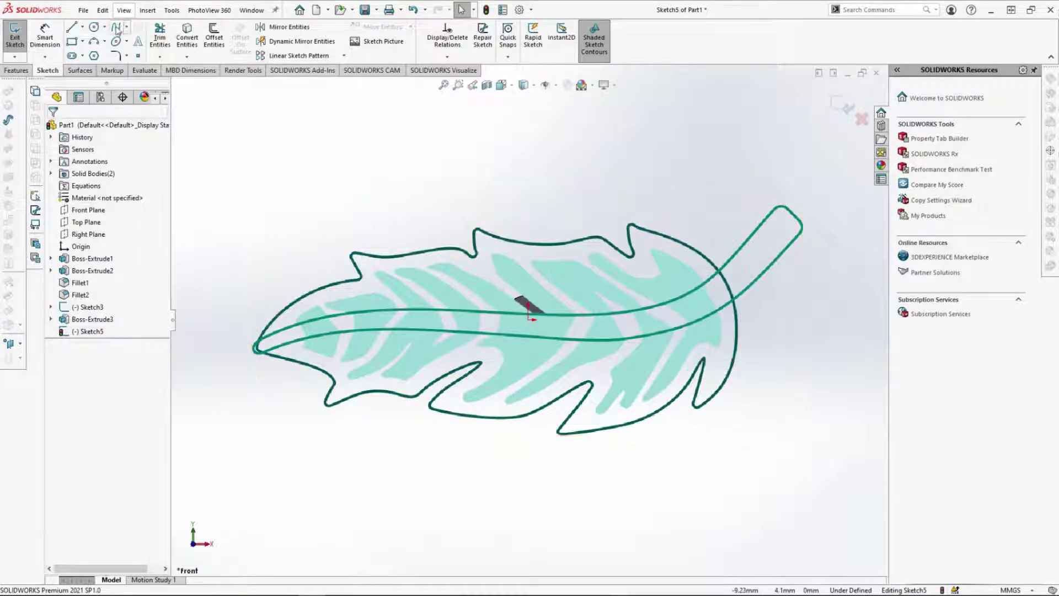
scroll(610, 213, "down", 10)
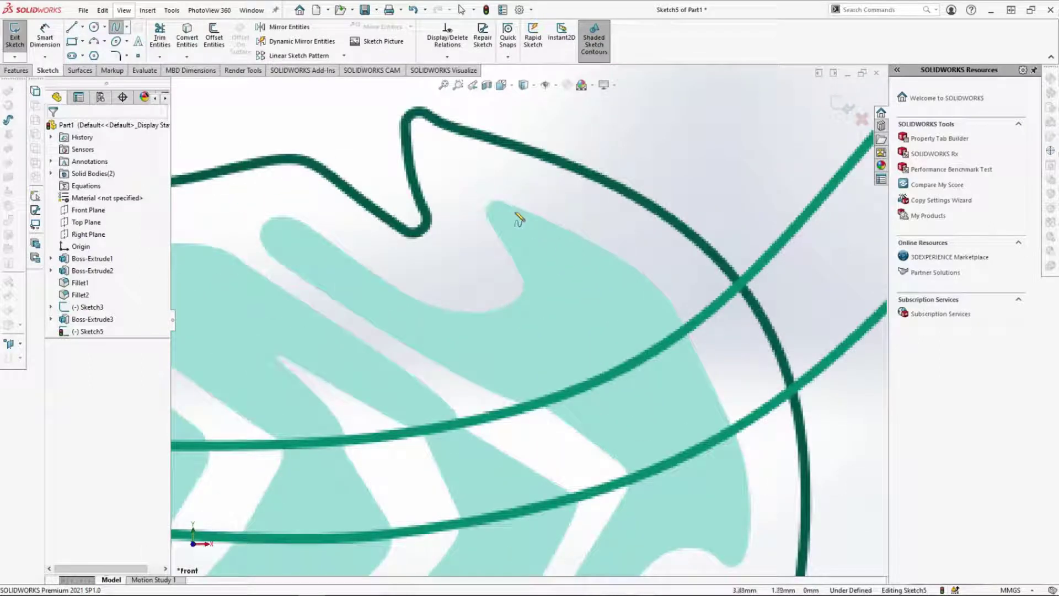
left_click(508, 208)
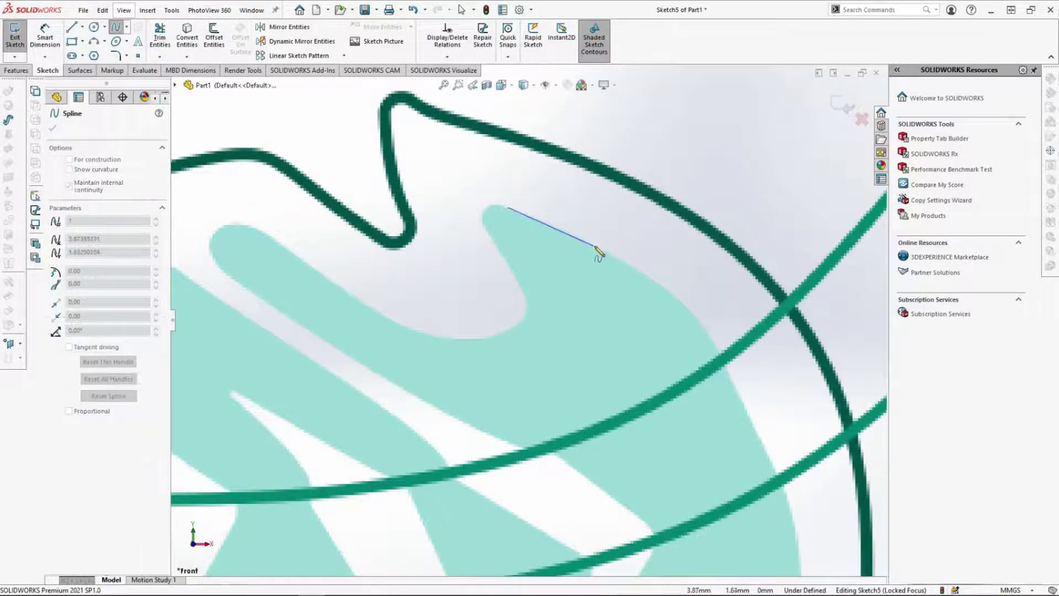
left_click(782, 488)
scroll(783, 488, "up", 2)
scroll(782, 488, "down", 2)
left_click(702, 475)
scroll(601, 534, "up", 4)
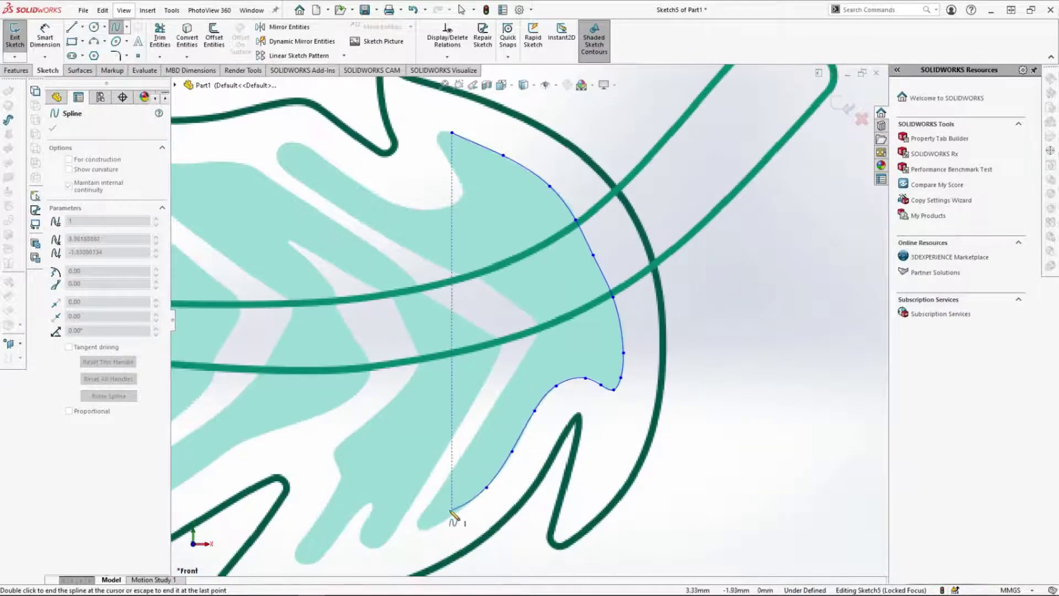
left_click(453, 514)
left_click(427, 530)
Step: Continue the spline around the lower tip, back up the inner edge and around the upper lobe of the same shape
scroll(431, 532, "down", 3)
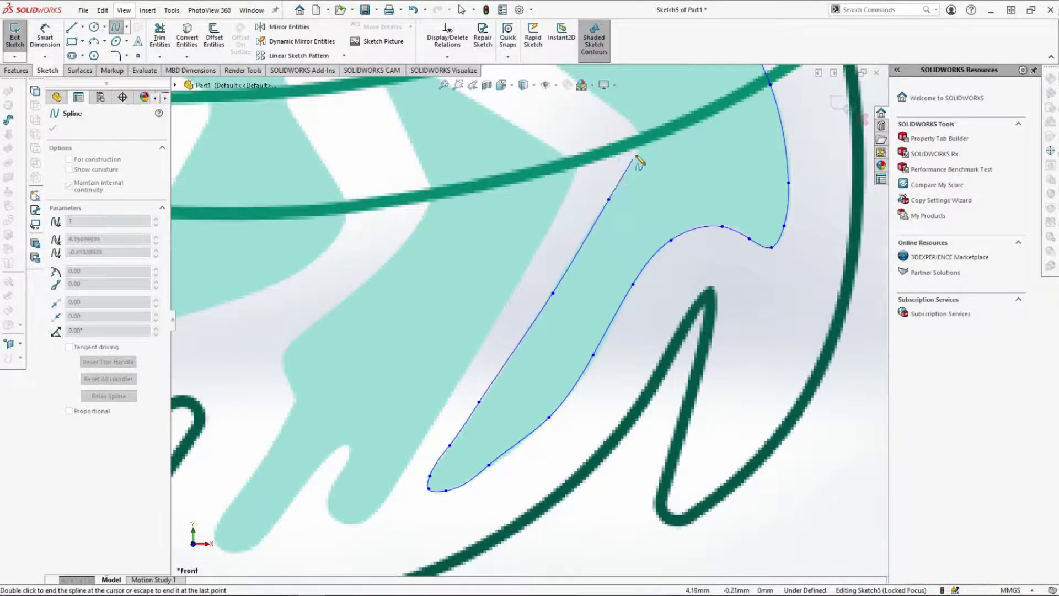
scroll(639, 161, "up", 3)
left_click(358, 234)
left_click(310, 197)
left_click(300, 186)
scroll(359, 194, "down", 3)
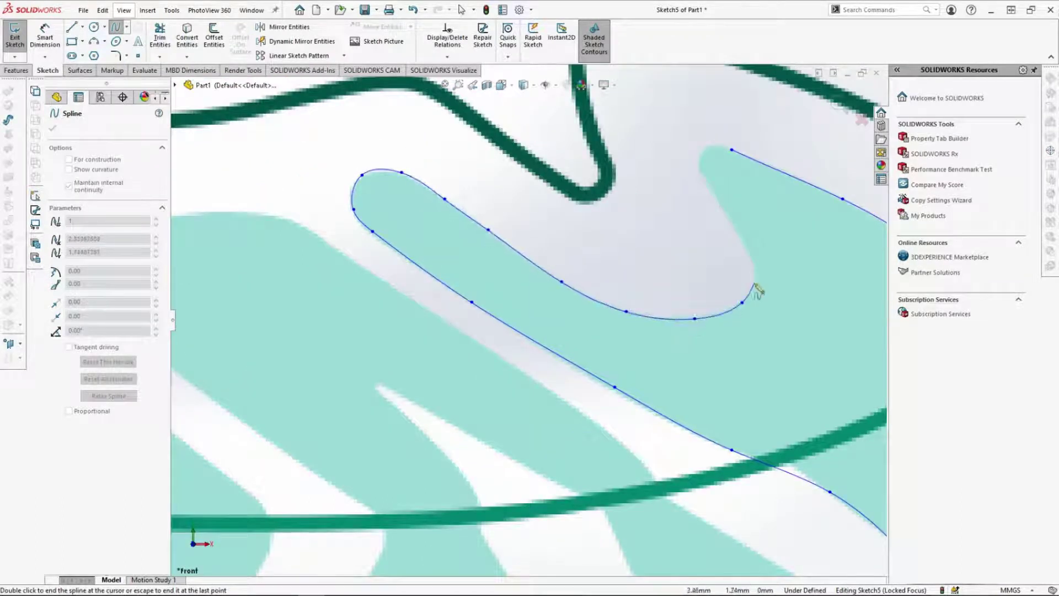
Step: Trace the remaining inner detail shapes along the feather with closed splines
left_click(508, 451)
left_click(484, 489)
left_click(458, 501)
left_click(439, 495)
left_click(429, 476)
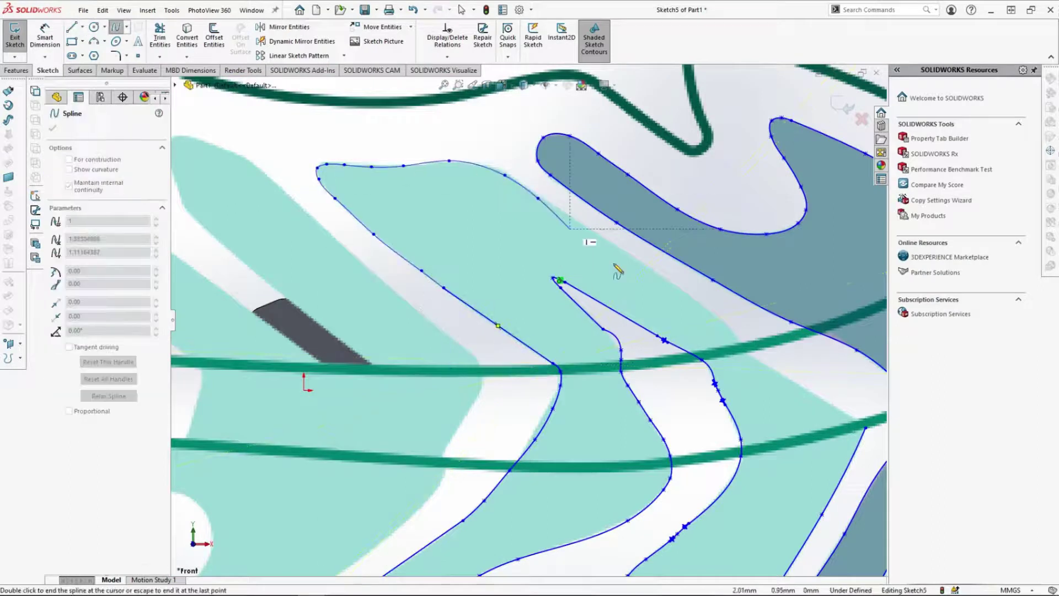
left_click(118, 28)
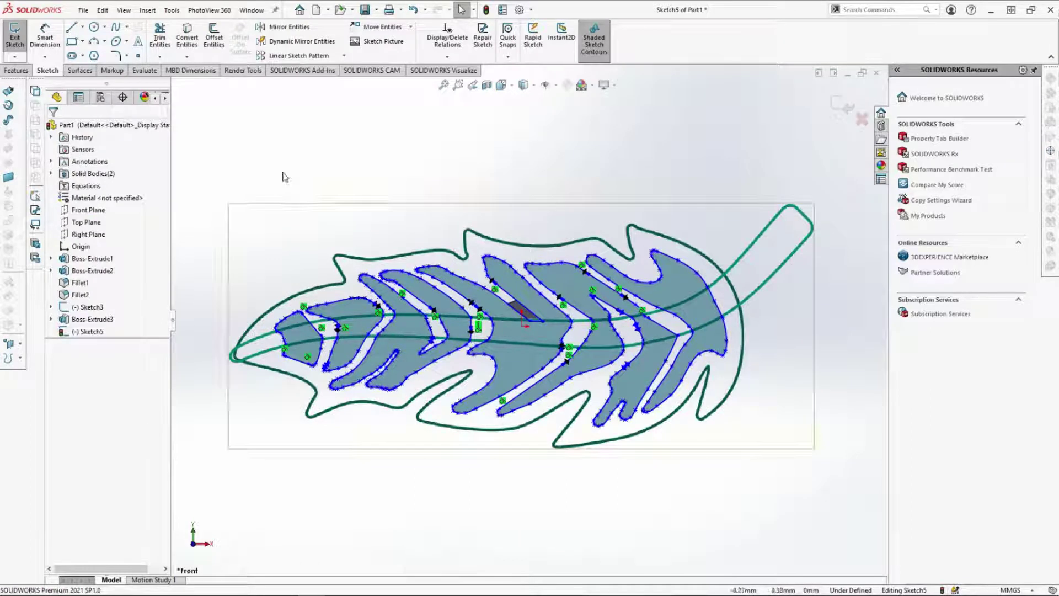
Step: Show the hidden feather body and cut the traced detail shapes 0.4 mm deep into its front face
left_click(17, 71)
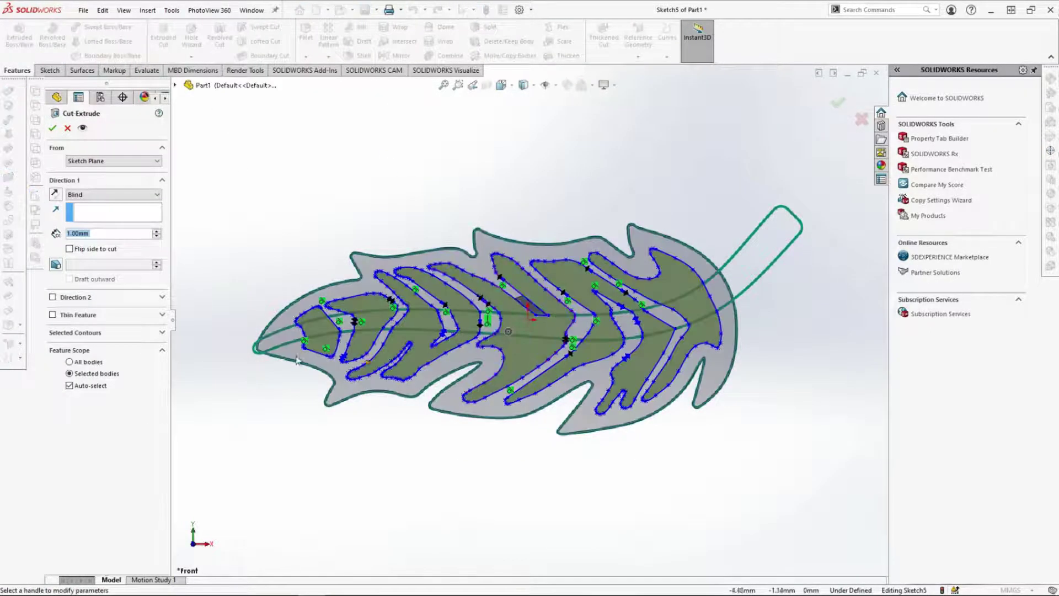
type("0.4")
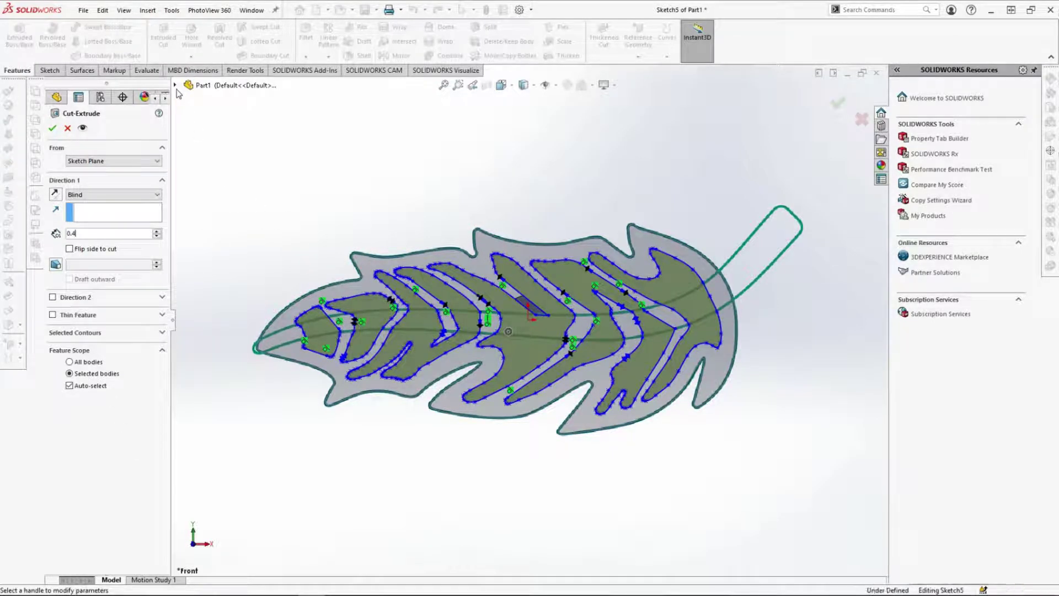
left_click(175, 84)
left_click(188, 133)
right_click(238, 158)
left_click(257, 183)
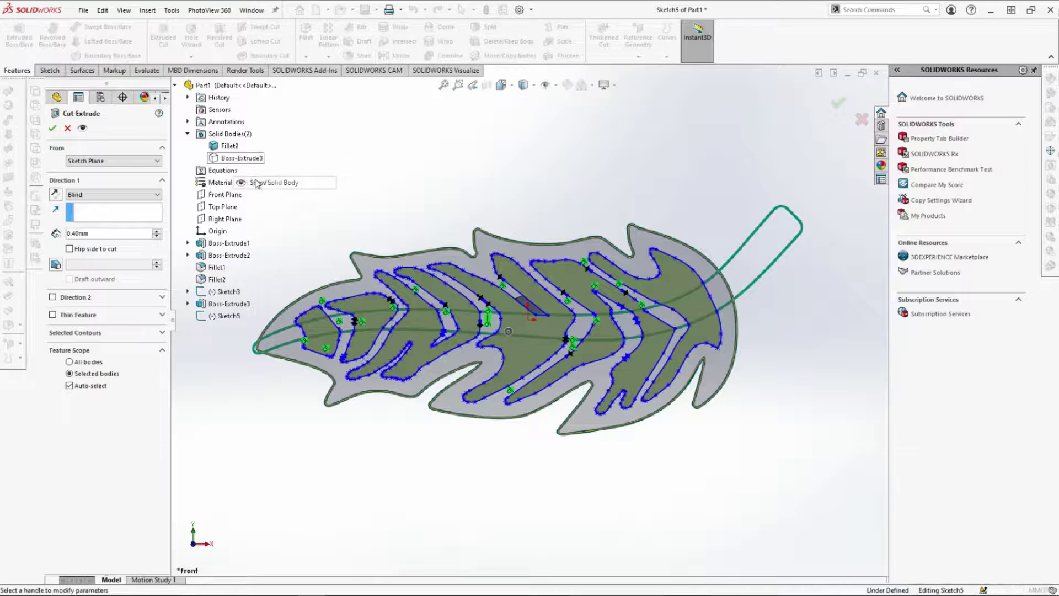
key("ctrl+7")
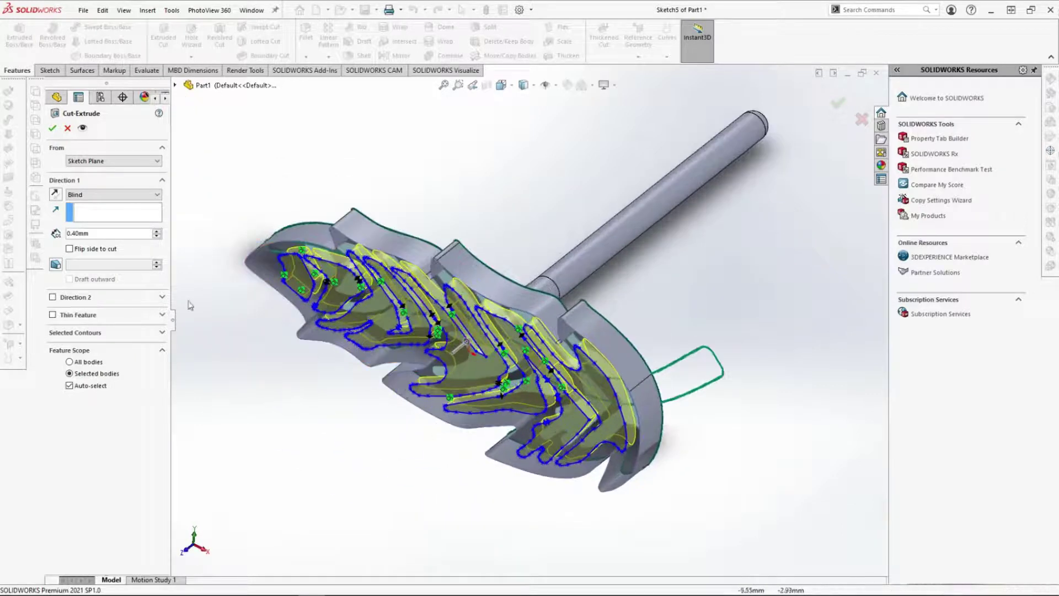
key("Return")
middle_click_drag(465, 342, 552, 347)
left_click(523, 85)
left_click(523, 138)
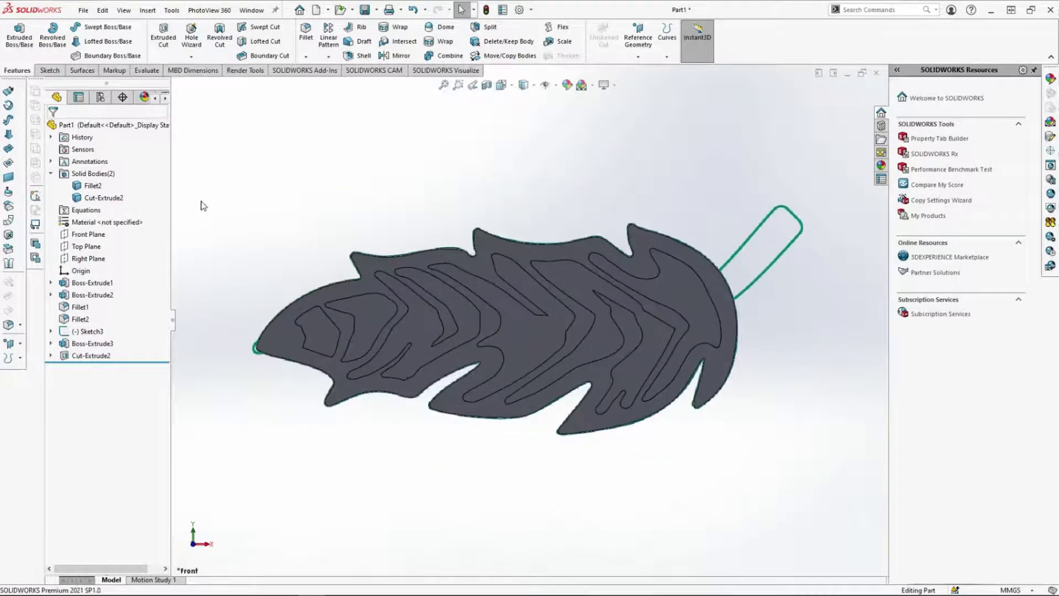
Step: Start a sketch on the Front Plane and hide the engraved feather body so the reference picture can be traced
left_click(98, 236)
left_click(105, 219)
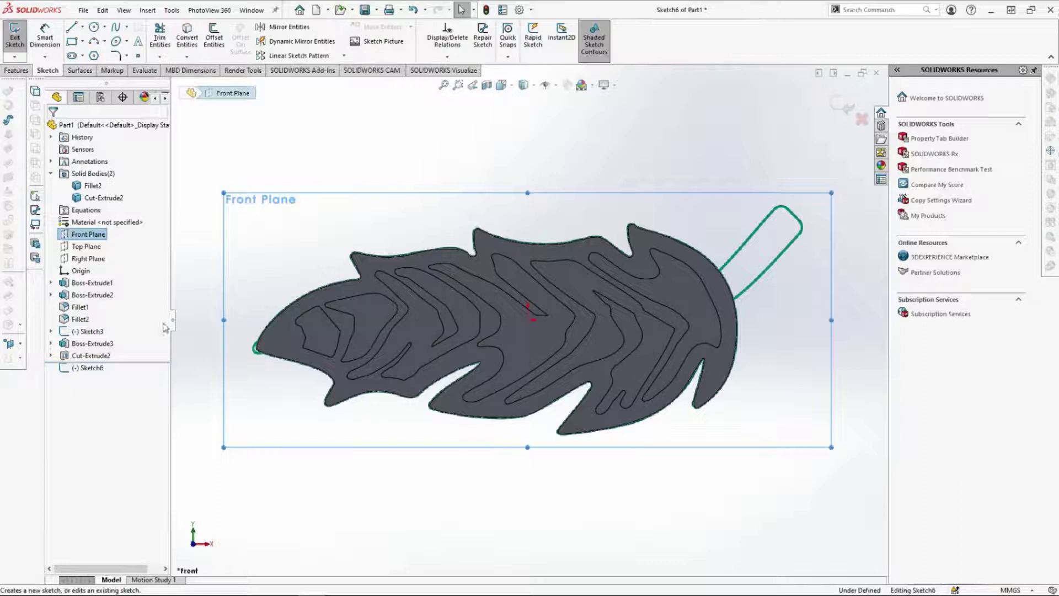
left_click(113, 200)
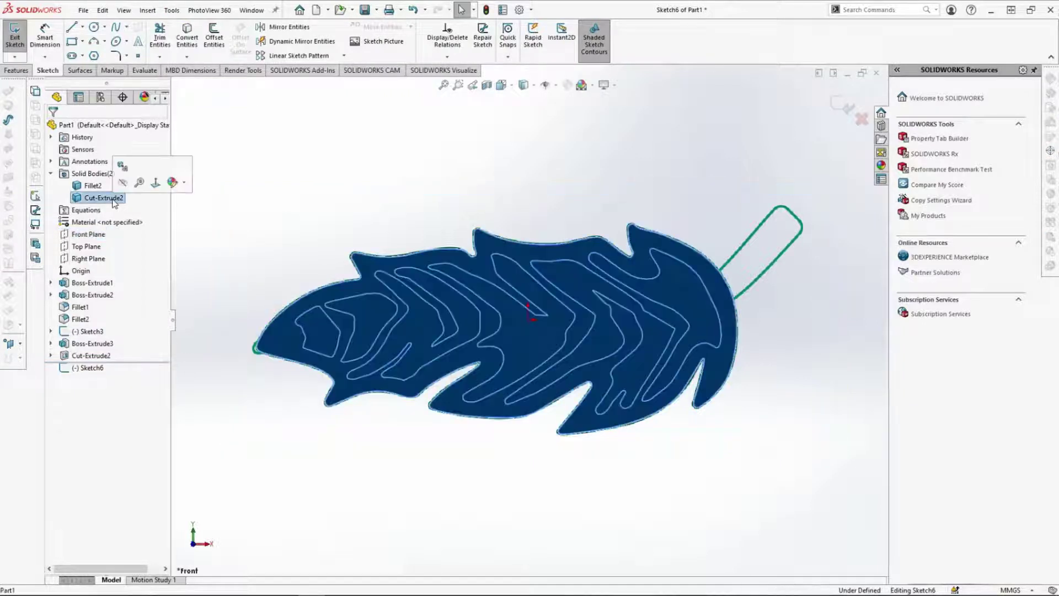
left_click(123, 186)
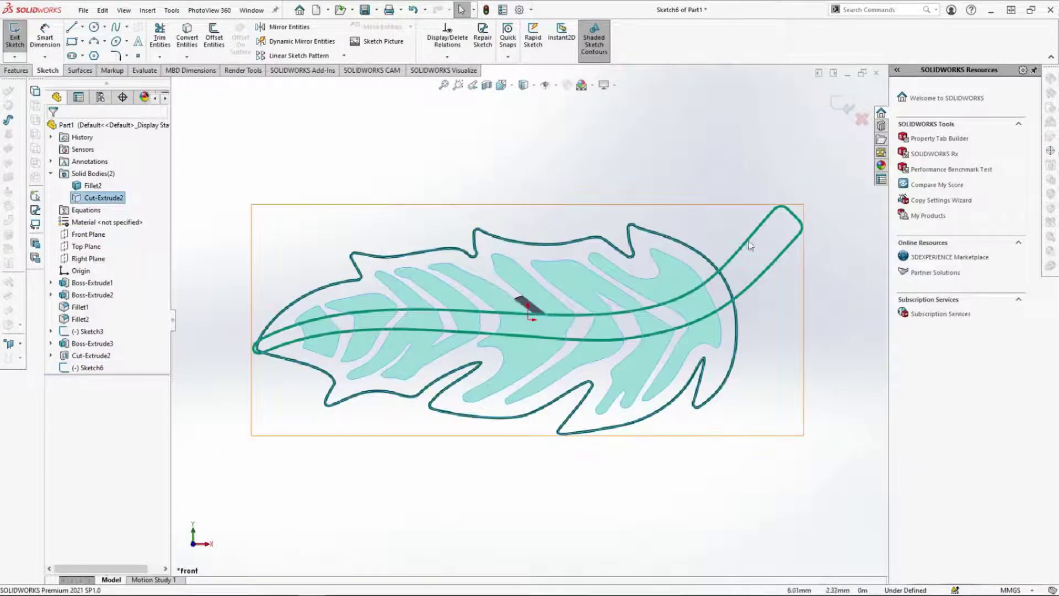
Step: Trace the upper edge of the quill with a spline, from its wide end to the feather's pointed tip
left_click(116, 28)
scroll(586, 345, "up", 4)
scroll(342, 371, "down", 3)
scroll(319, 372, "up", 8)
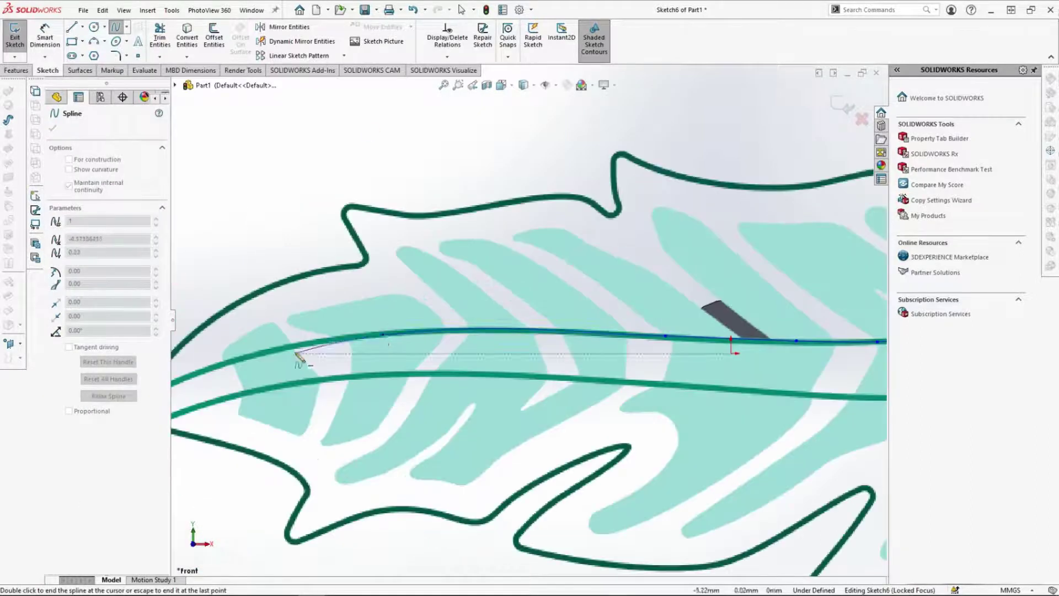
double_click(294, 308)
Step: Trace the quill's rounded tip and its lower edge with splines, back to the wide end
left_click(295, 310)
scroll(315, 390, "down", 3)
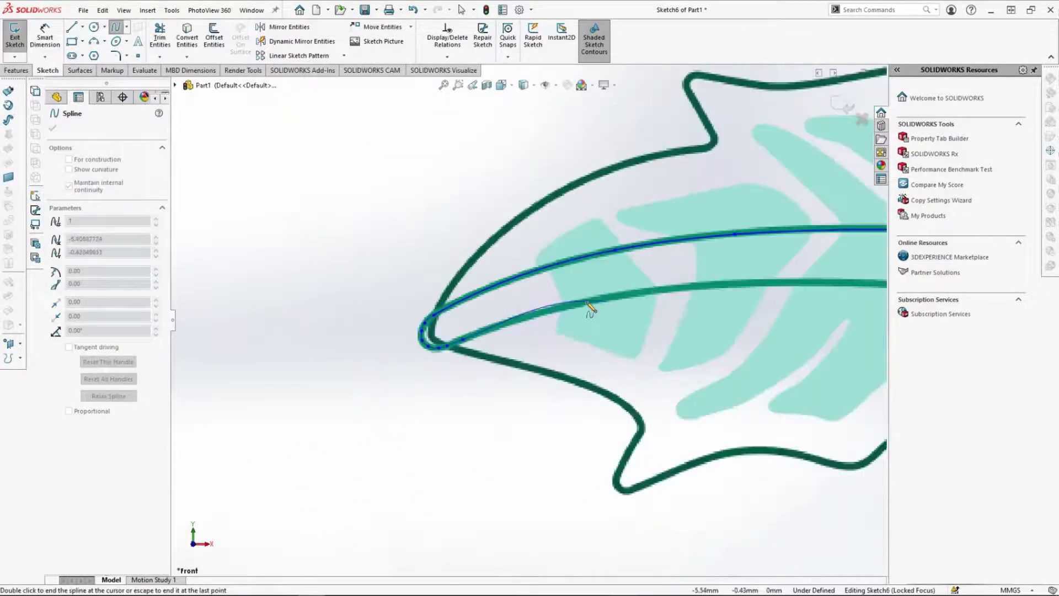
scroll(591, 308, "up", 6)
scroll(712, 338, "up", 2)
scroll(673, 302, "down", 4)
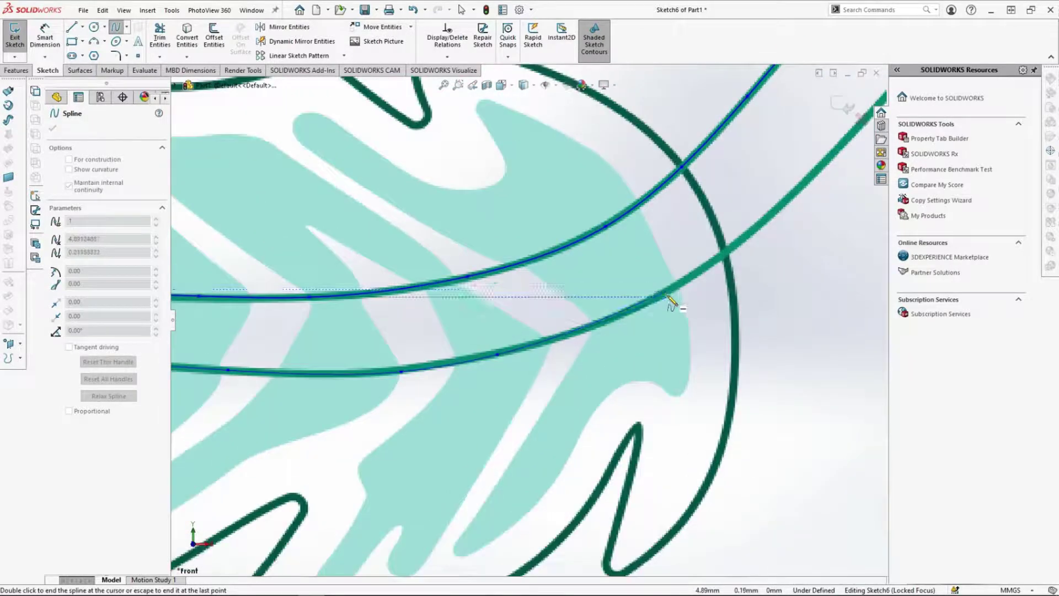
scroll(638, 229, "up", 6)
double_click(593, 348)
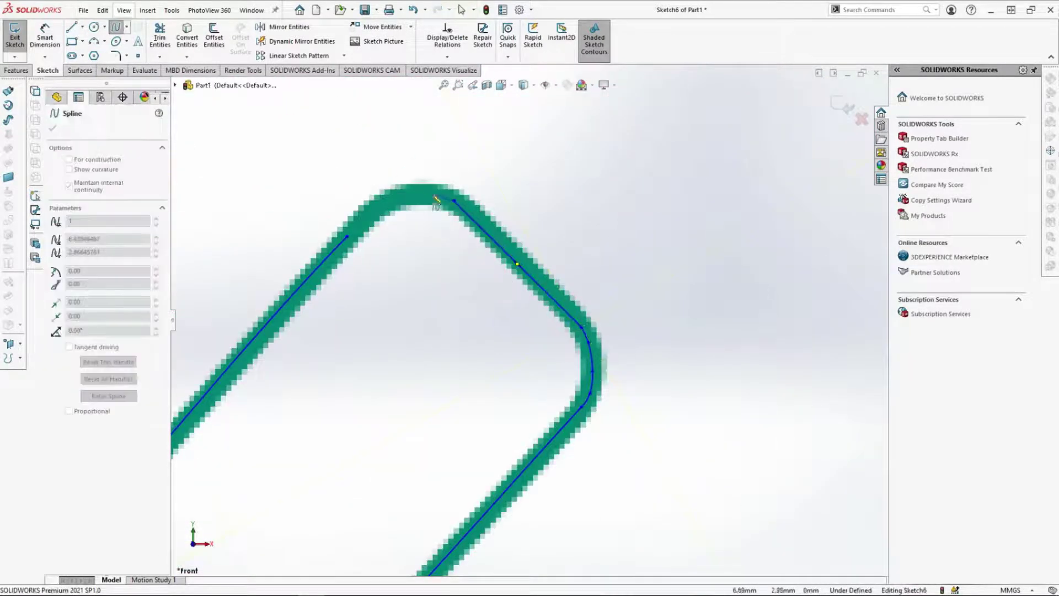
Step: Close the quill outline with a spline around the upper rounded corner of its wide end
key("Escape")
scroll(471, 222, "down", 3)
scroll(375, 220, "up", 3)
left_click(413, 336)
scroll(474, 236, "up", 1)
left_click(479, 241)
key("ctrl+z")
scroll(527, 237, "down", 2)
left_click(511, 297)
key("Escape")
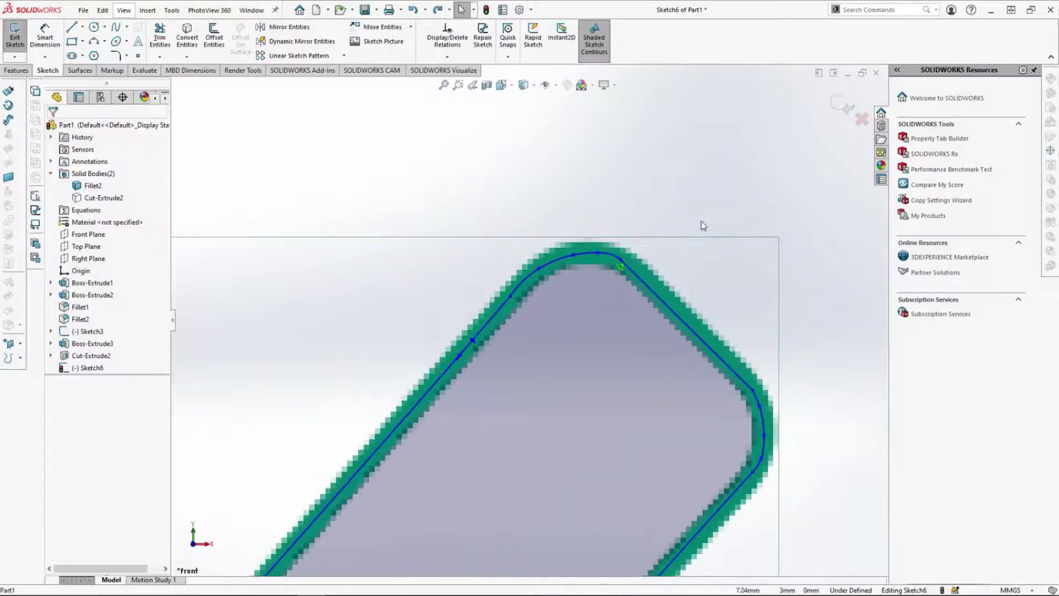
Step: Add relations so that the splines join smoothly at the corners of the quill's wide end
scroll(743, 462, "up", 1)
scroll(744, 461, "up", 2)
left_click(602, 317)
left_click(574, 369, "ctrl")
left_click(605, 342)
scroll(391, 201, "down", 3)
left_click(343, 248)
left_click(485, 140, "ctrl")
left_click(520, 152)
Step: Add a relation so that the upper edge spline and the tip spline join smoothly at the quill's pointed end
scroll(469, 186, "up", 3)
scroll(309, 359, "down", 3)
left_click(309, 358)
left_click(317, 365, "ctrl")
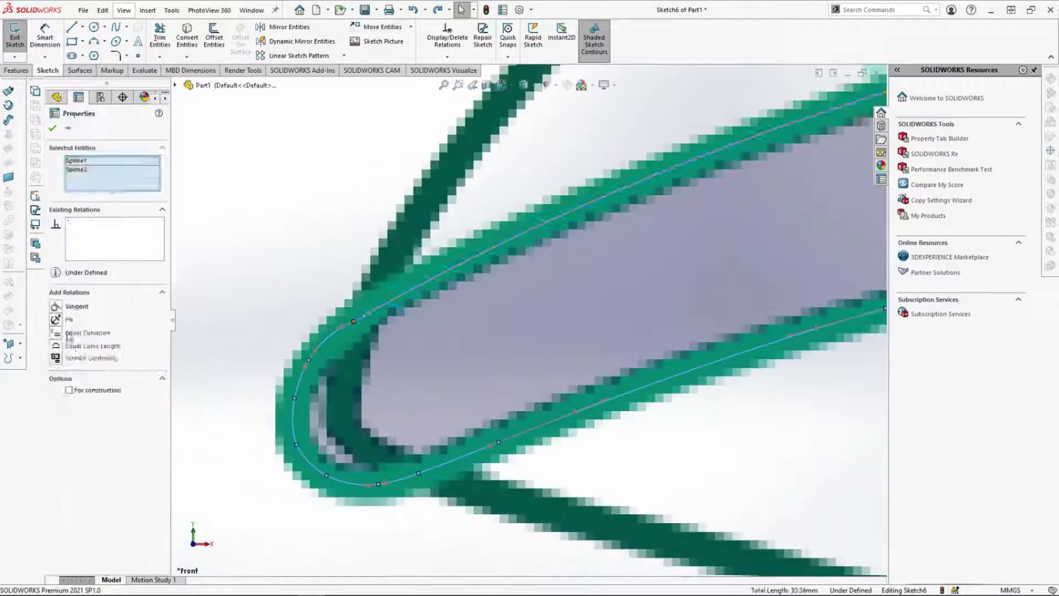
left_click(75, 339)
scroll(657, 331, "up", 2)
scroll(520, 347, "down", 1)
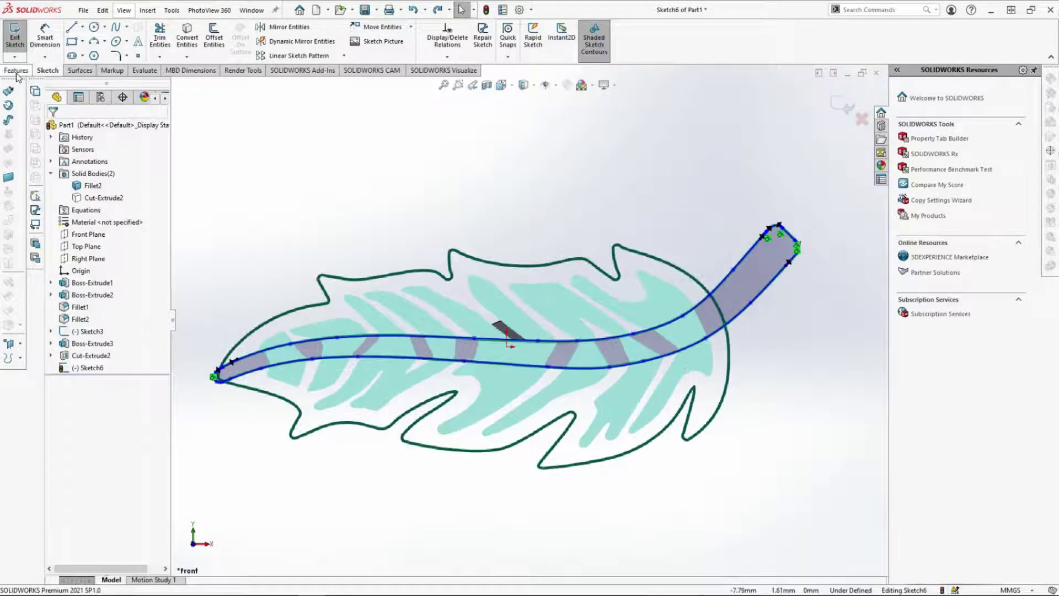
Step: Extrude the quill outline slightly thicker than the feather as a separate body, without merging the result
left_click(16, 71)
left_click(19, 38)
type("1")
left_click(69, 249)
middle_click_drag(331, 386, 373, 353)
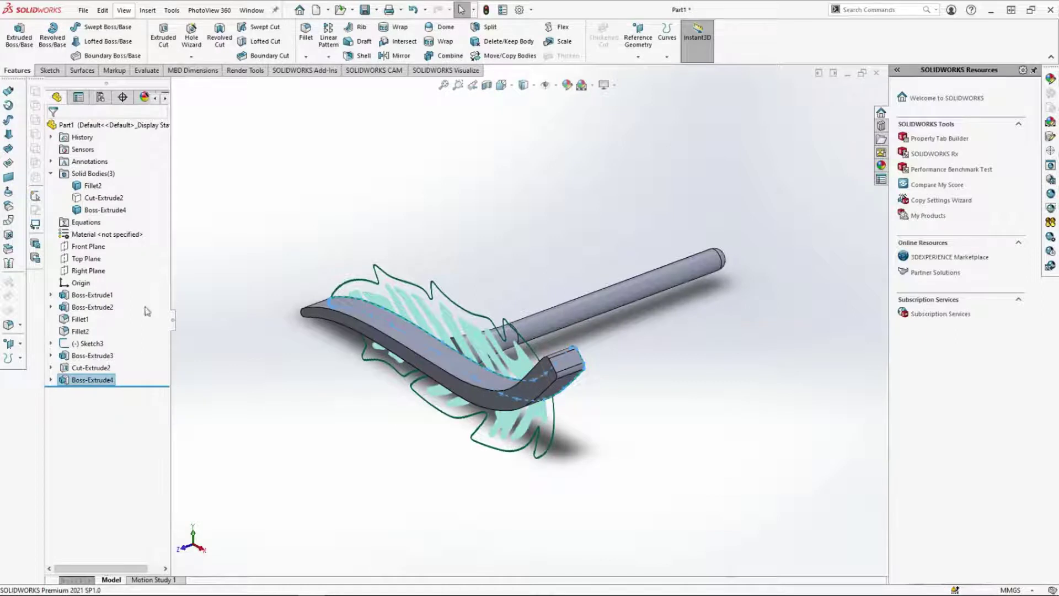
Step: Show the engraved feather body again and inspect it together with the quill and post
right_click(105, 197)
left_click(116, 178)
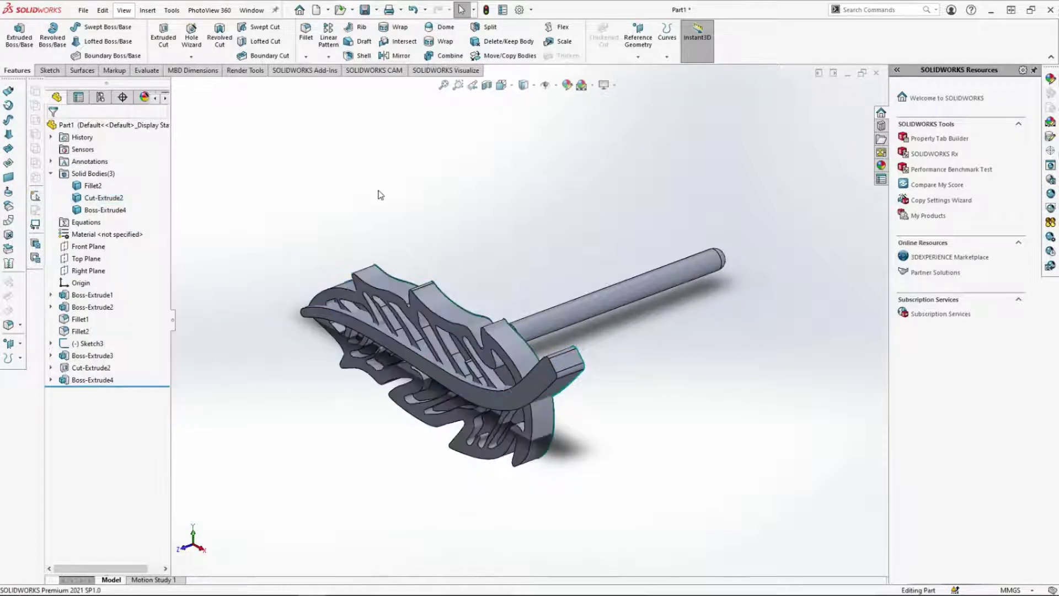
middle_click_drag(613, 479, 440, 404)
key("ctrl+1")
middle_click_drag(653, 198, 402, 467)
scroll(545, 313, "down", 5)
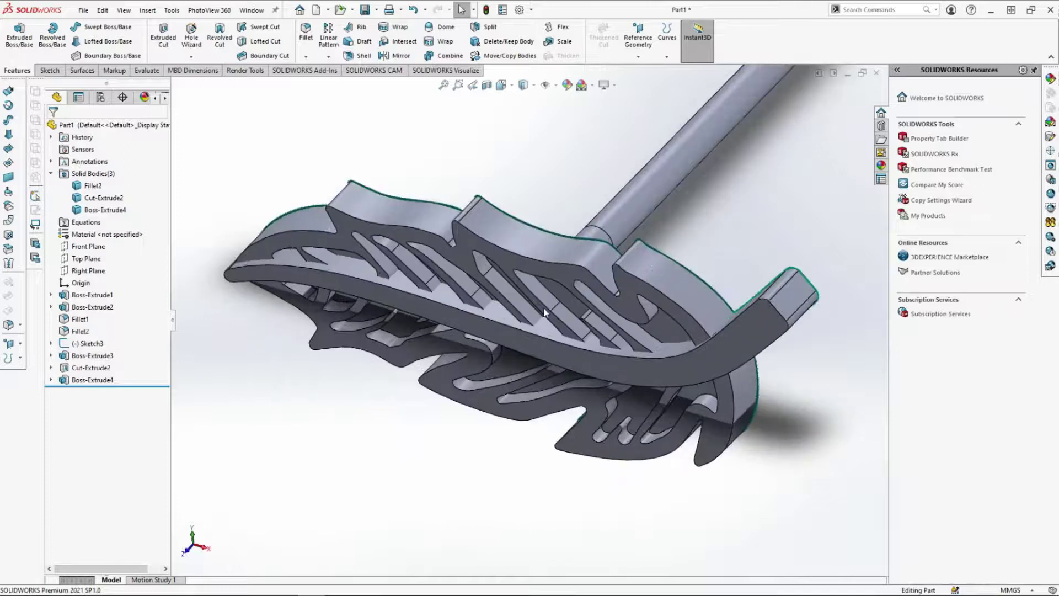
Step: Fillet the feather's front and back outline edges with a 0.12 mm radius
left_click(653, 291)
middle_click_drag(786, 262, 734, 279)
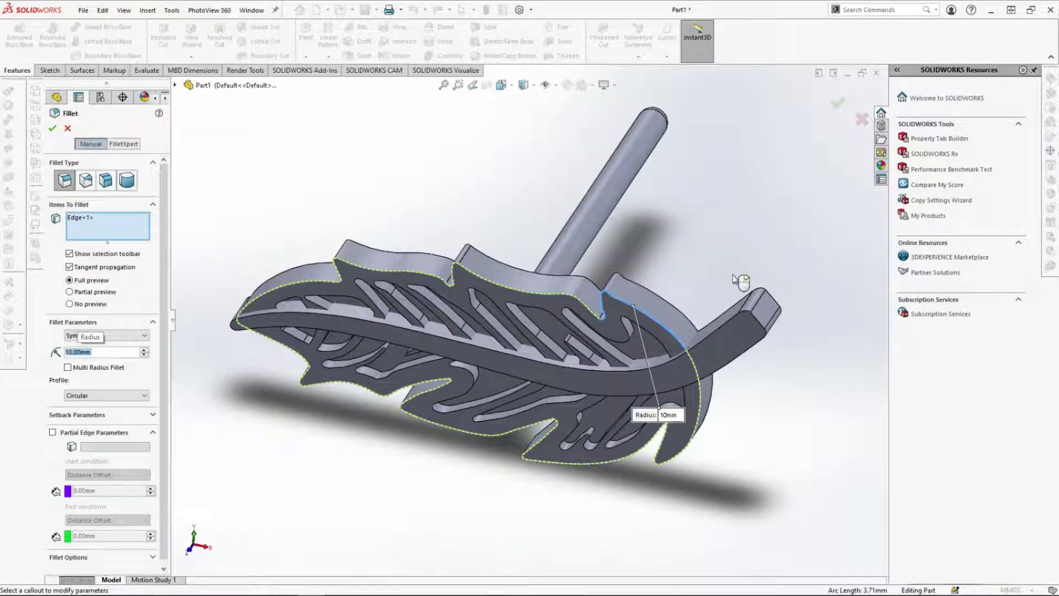
key("Return")
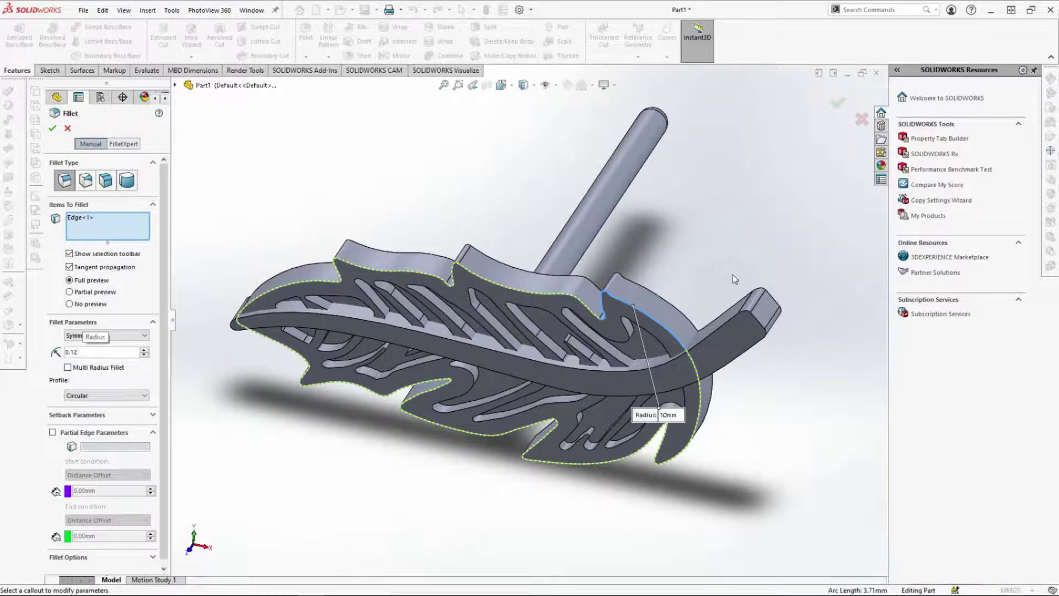
left_click(680, 319)
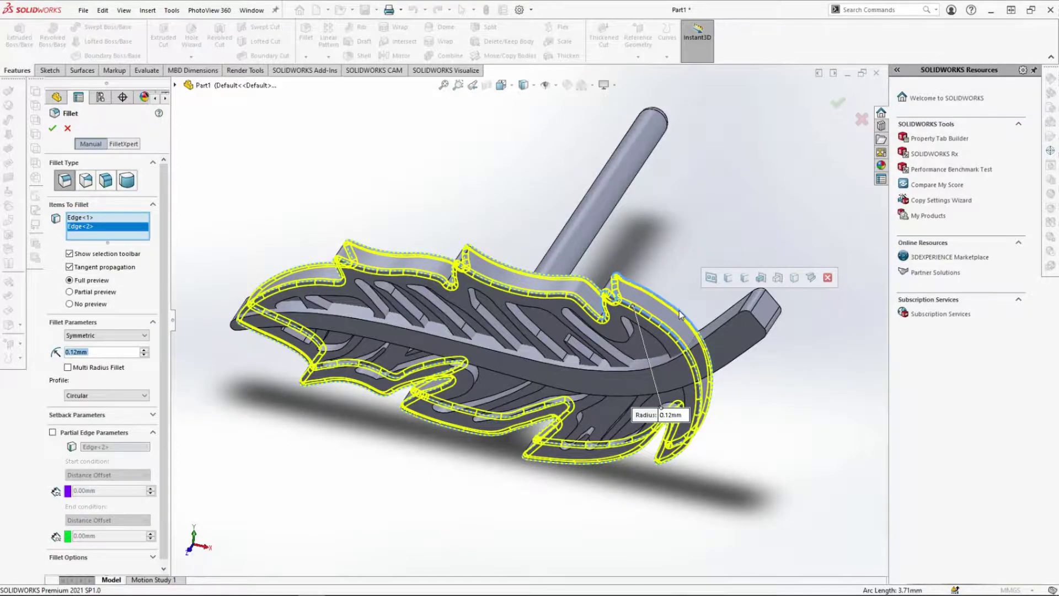
middle_click_drag(680, 315, 402, 374)
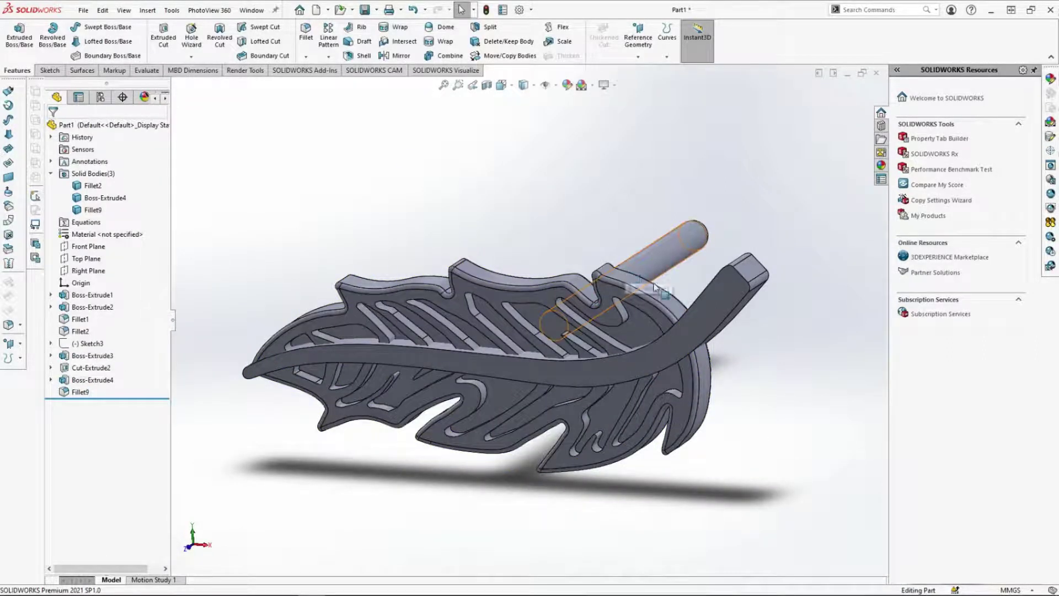
Step: Fillet the quill's front face and its back outline edge with a 0.12 mm radius
left_click(708, 296)
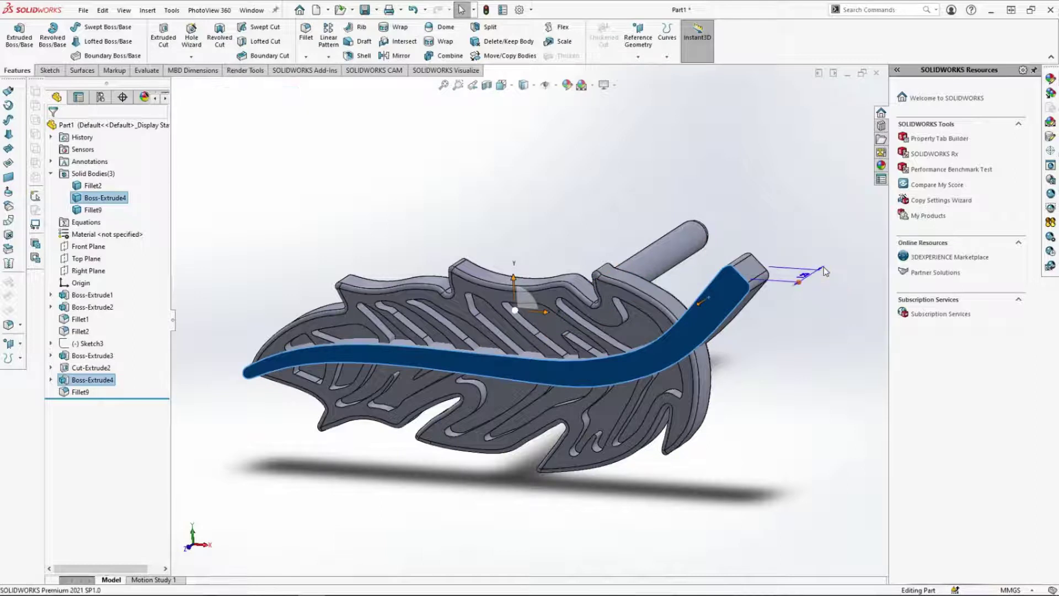
left_click(306, 31)
middle_click_drag(752, 355, 419, 327)
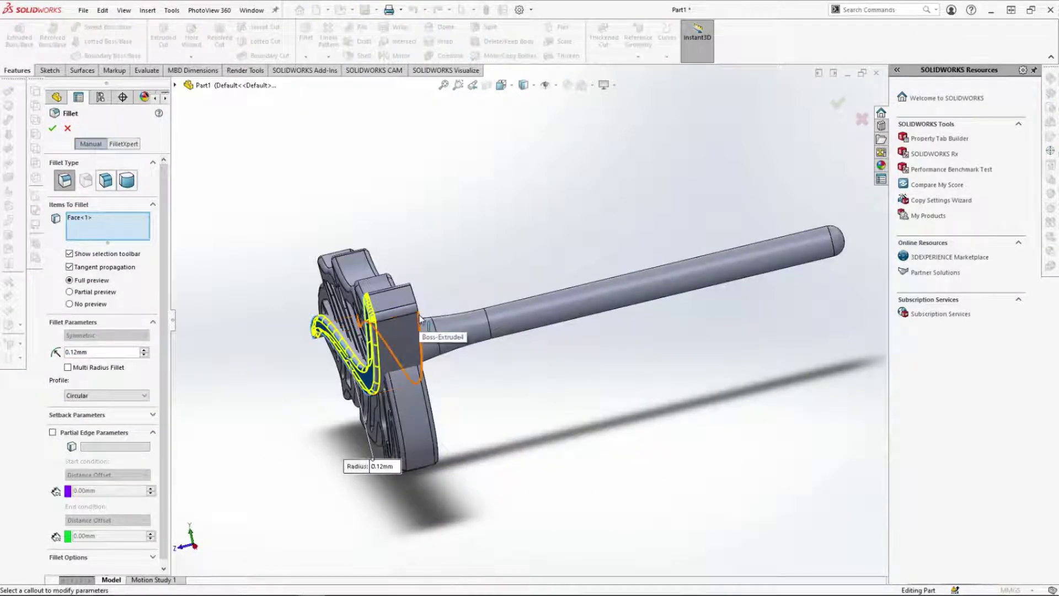
left_click(420, 328)
middle_click_drag(419, 327, 540, 369)
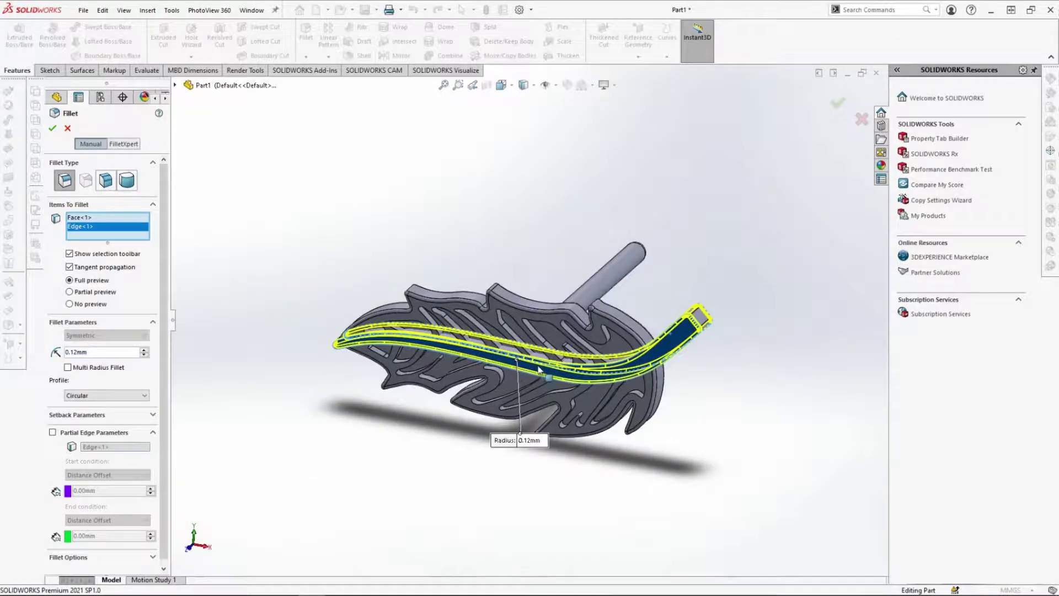
middle_click_drag(465, 386, 536, 373)
key("Return")
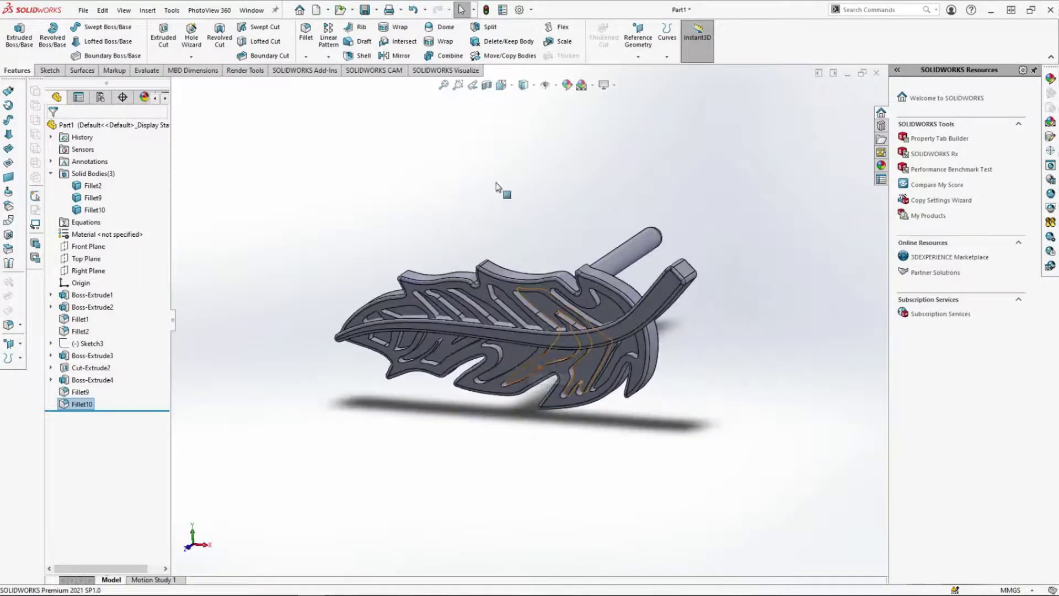
Step: Combine the quill, feather and post bodies into a single body with the Add operation
left_click(445, 57)
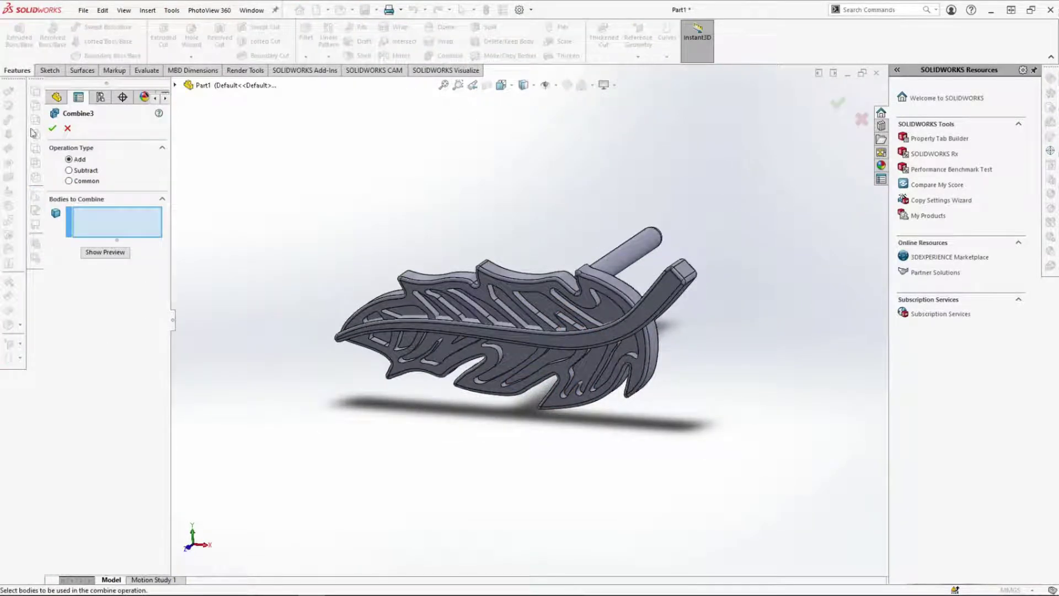
left_click(484, 343)
left_click(516, 317)
left_click(648, 258)
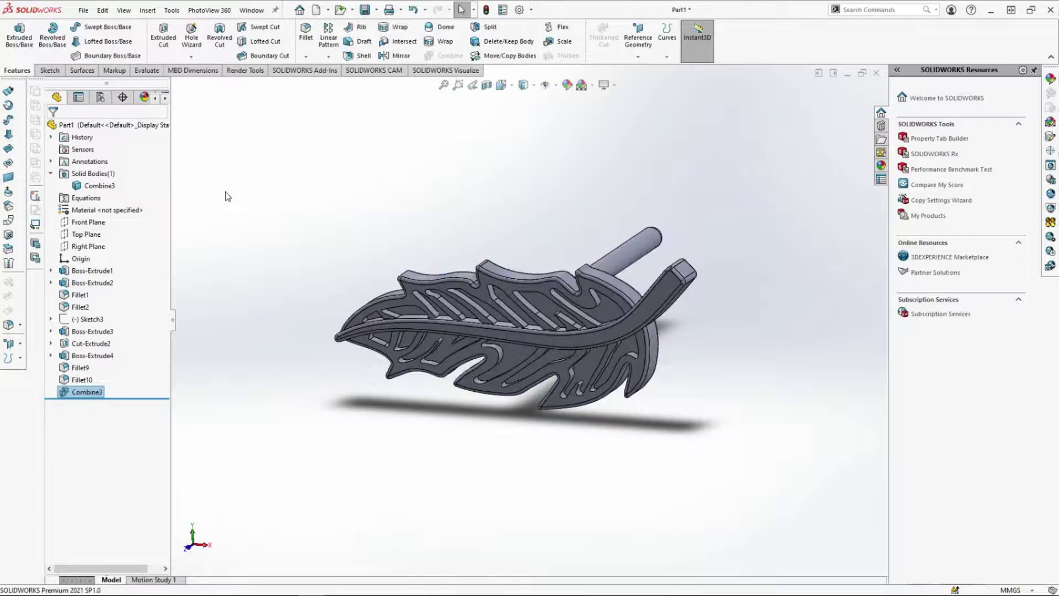
Step: Fillet the circular edge where the post meets the feather's back face with a 0.12 mm radius
middle_click_drag(228, 196, 447, 274)
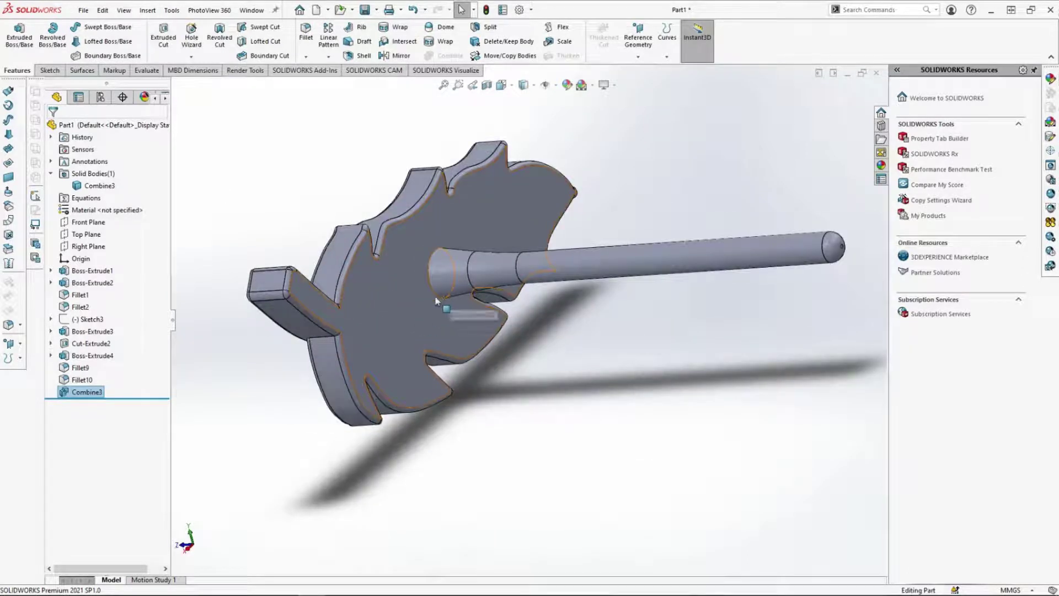
left_click(447, 273)
key("ctrl+f")
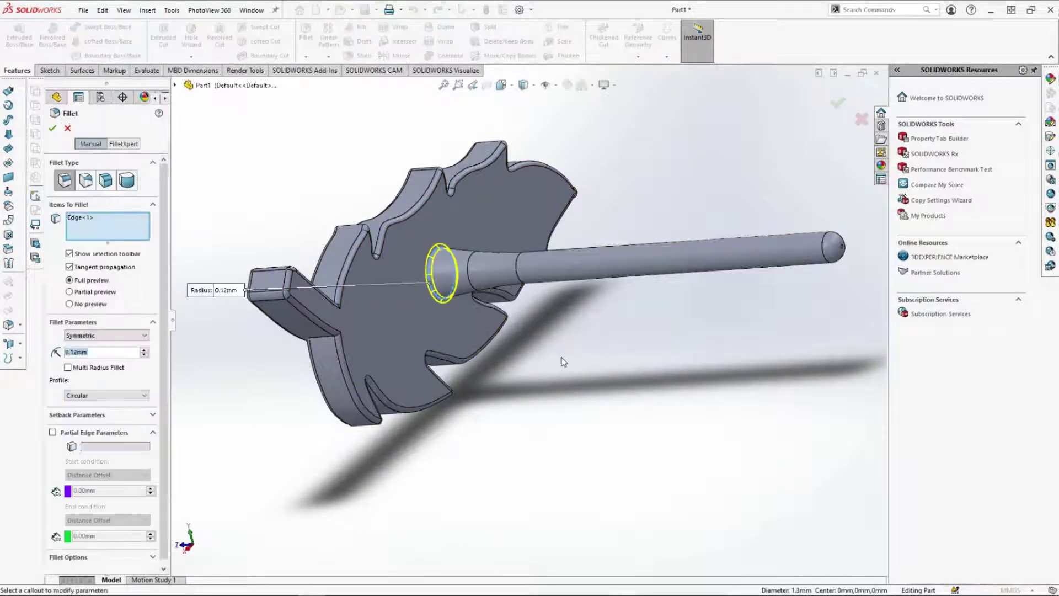
key("Return")
Step: Insert the Earring Back part file into the model and place it beside the post
middle_click_drag(531, 367, 663, 337)
middle_click_drag(605, 310, 653, 314)
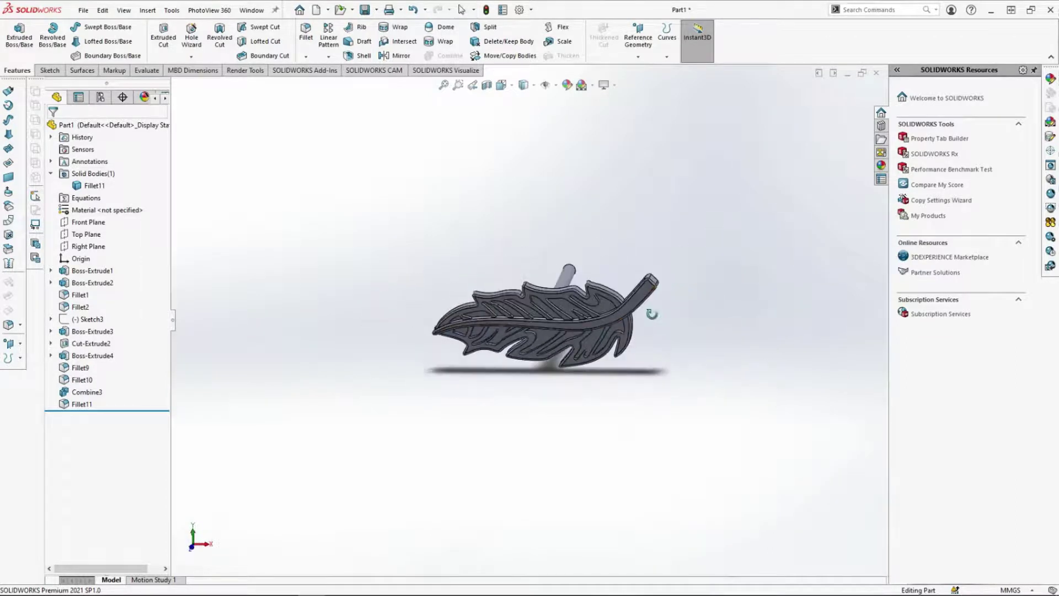
middle_click_drag(441, 394, 513, 410)
scroll(708, 342, "down", 4)
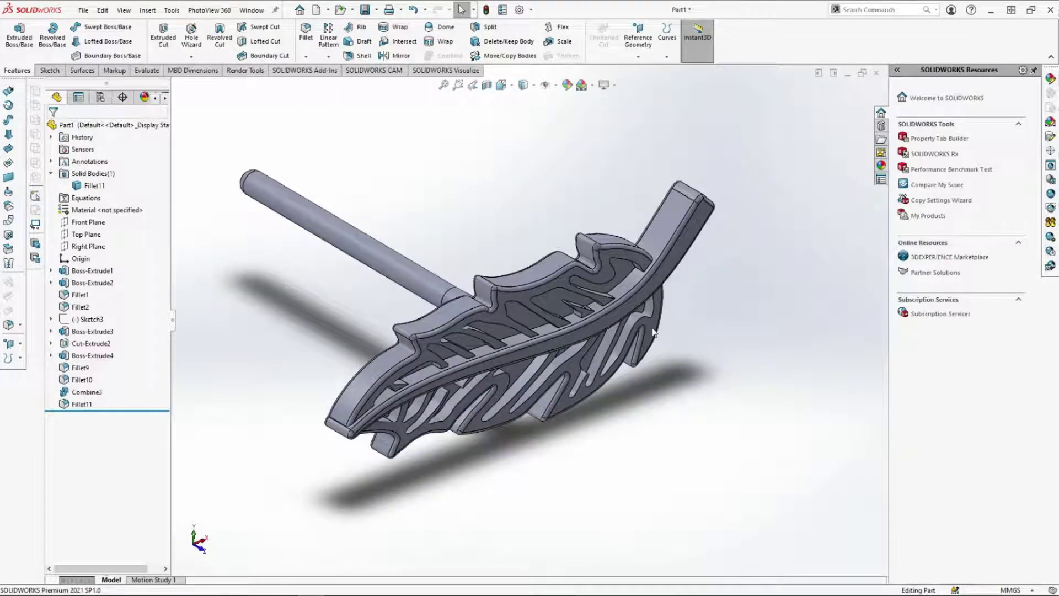
left_click(148, 11)
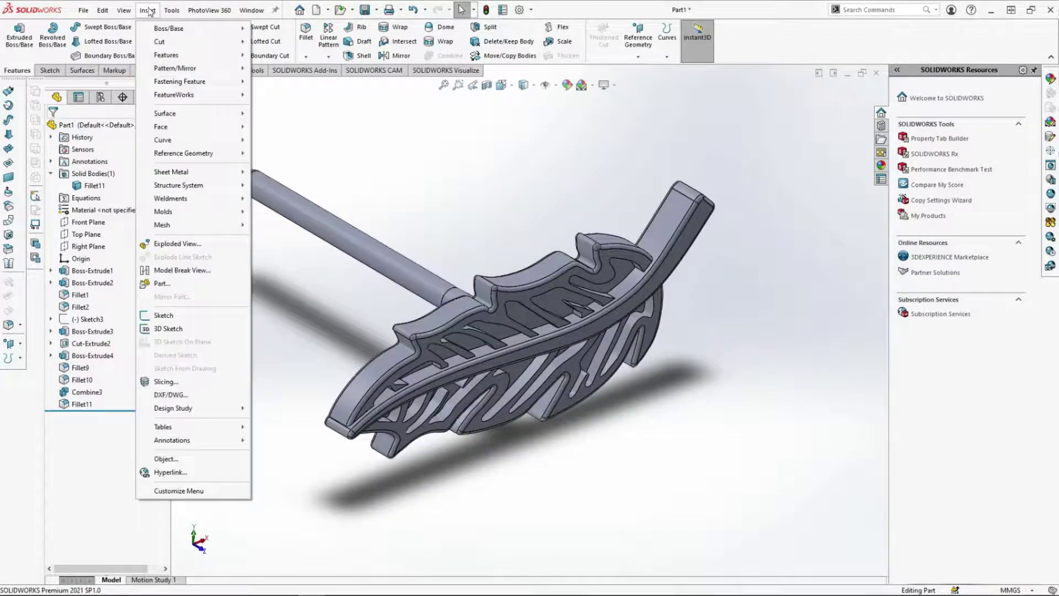
left_click(163, 283)
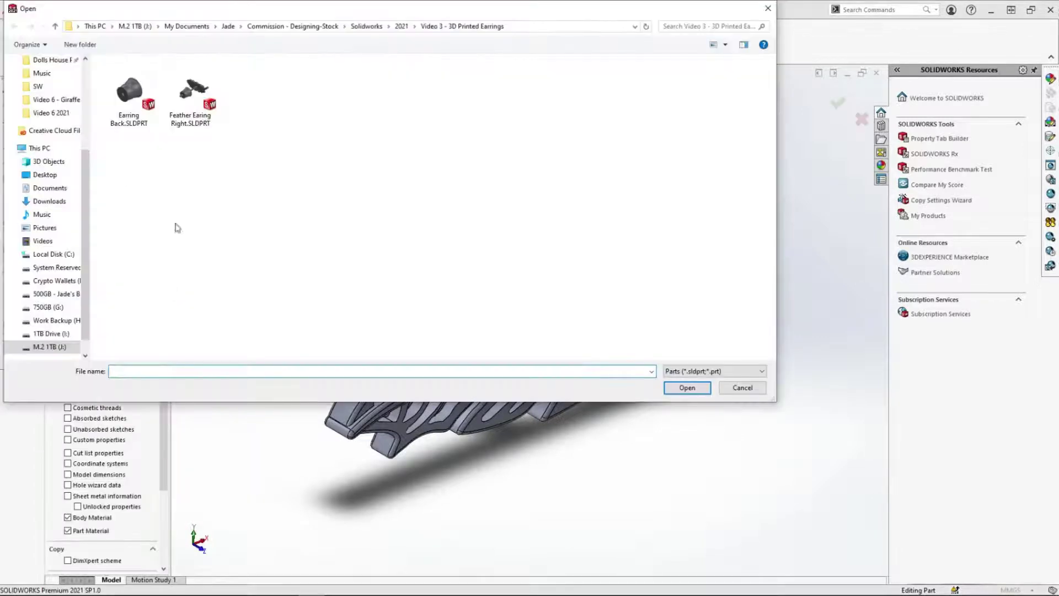
left_click(128, 108)
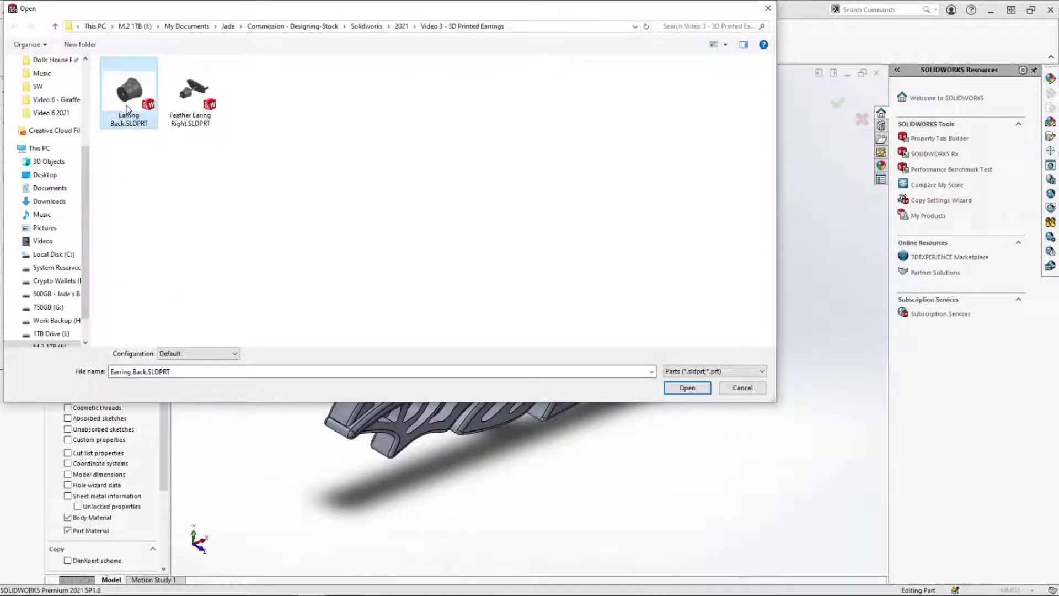
left_click(686, 388)
middle_click_drag(337, 232, 263, 263)
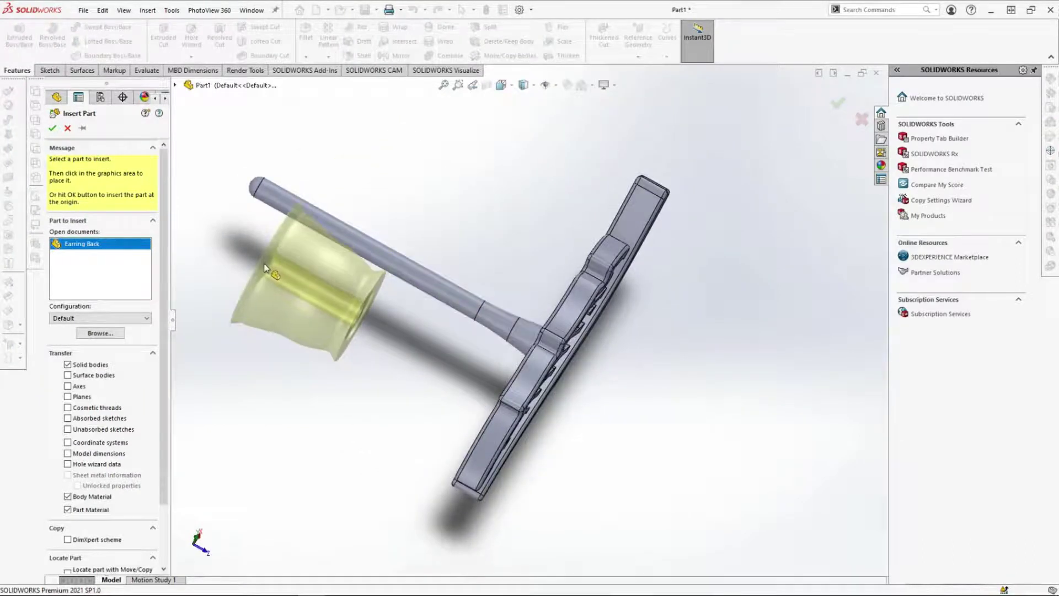
left_click(264, 263)
Step: Start a Move/Copy Body operation on both earring back bodies, positioning them with mate constraints
middle_click_drag(525, 419, 488, 228)
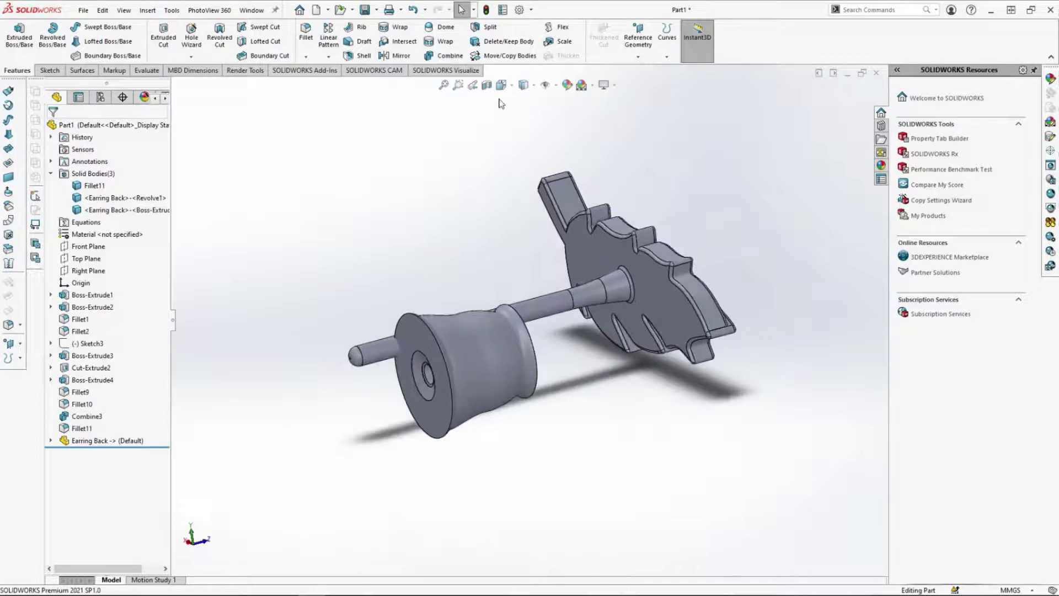
left_click(499, 57)
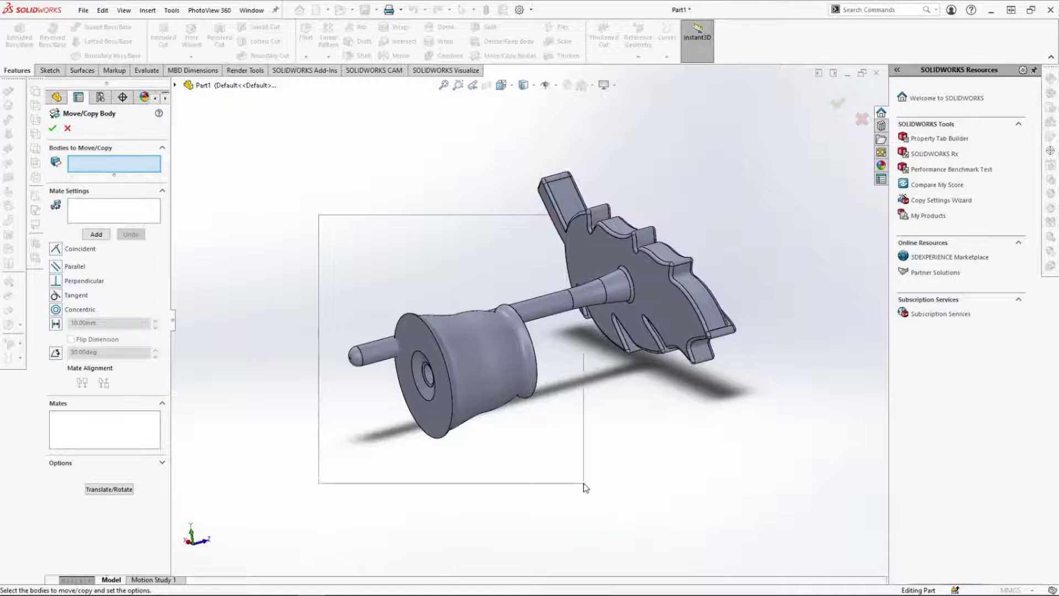
left_click_drag(584, 485, 585, 470)
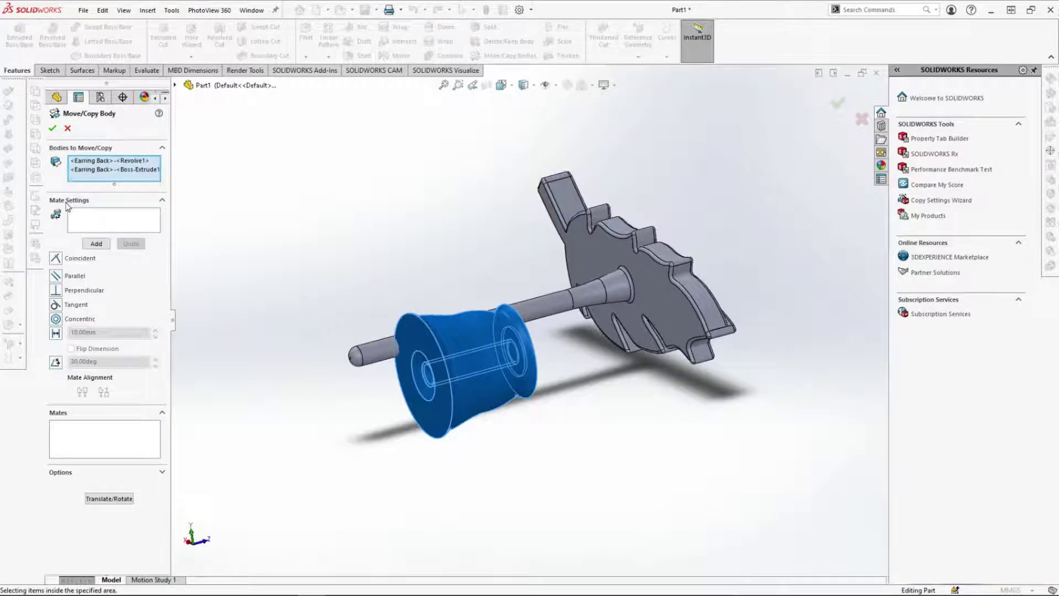
left_click(112, 502)
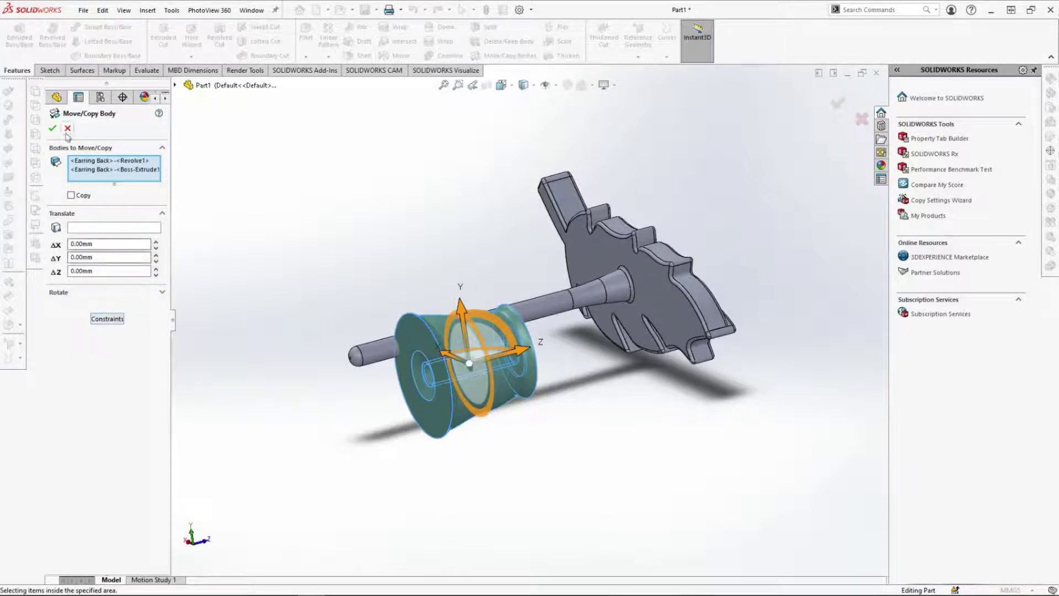
left_click(107, 319)
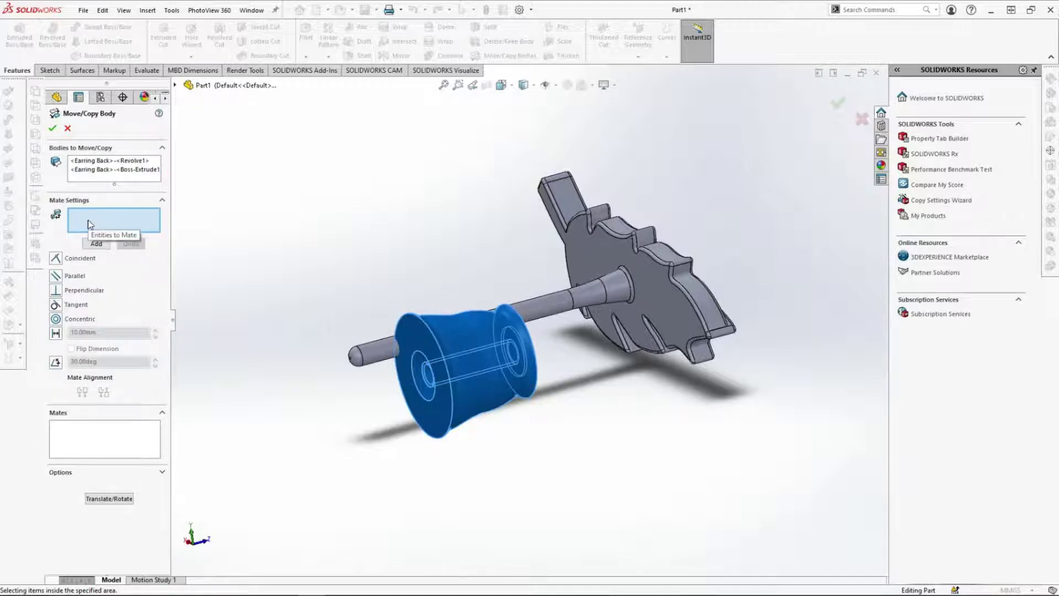
Step: Show the first extrusion's sketch and mate the earring back's circular edge concentric with its circle, flipping the alignment so the wide end faces the feather
left_click(175, 85)
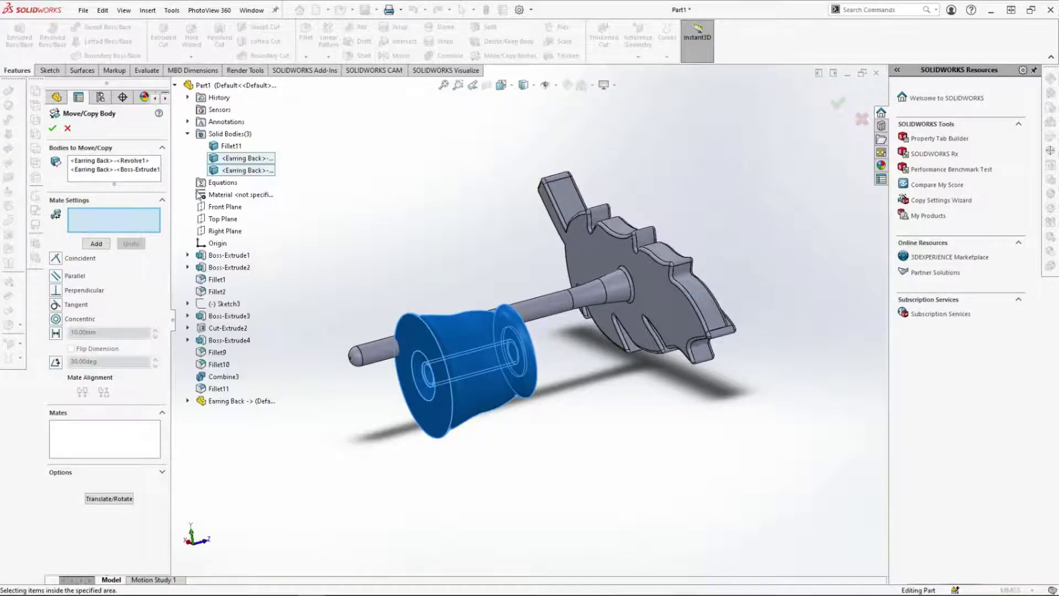
left_click(188, 256)
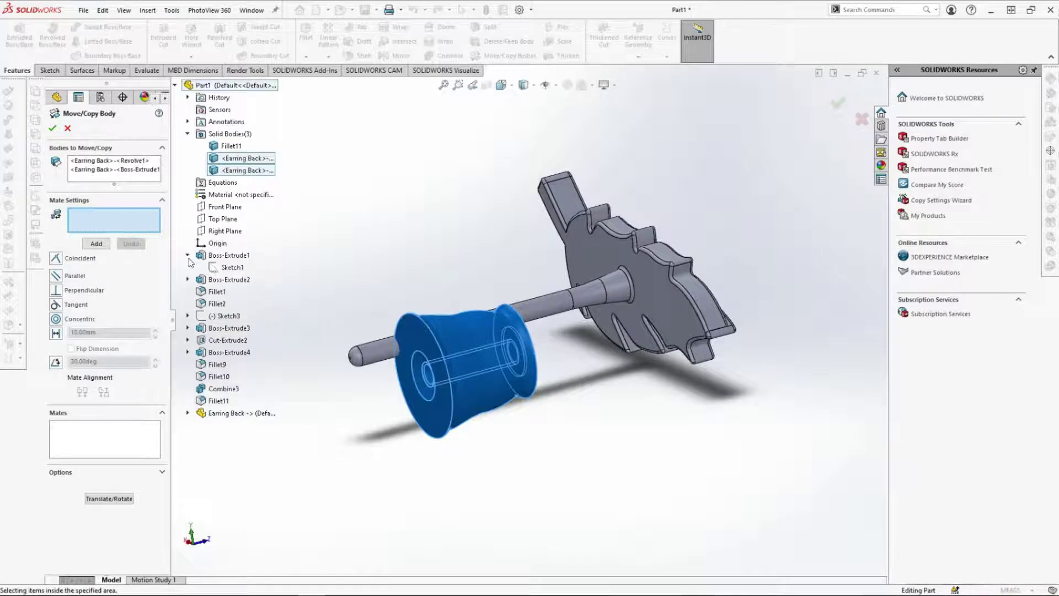
left_click(231, 269)
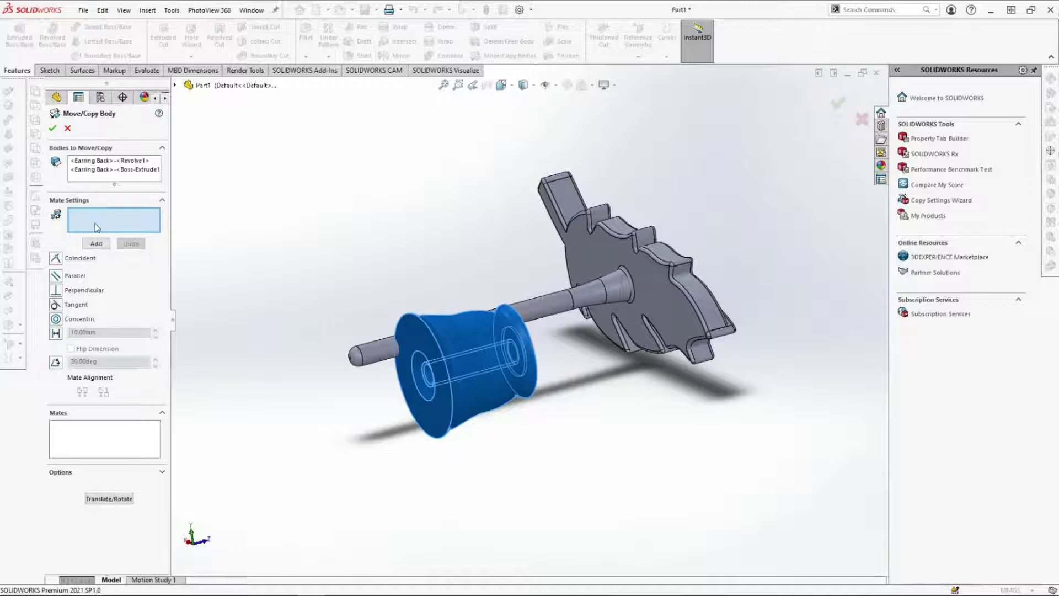
left_click(436, 396)
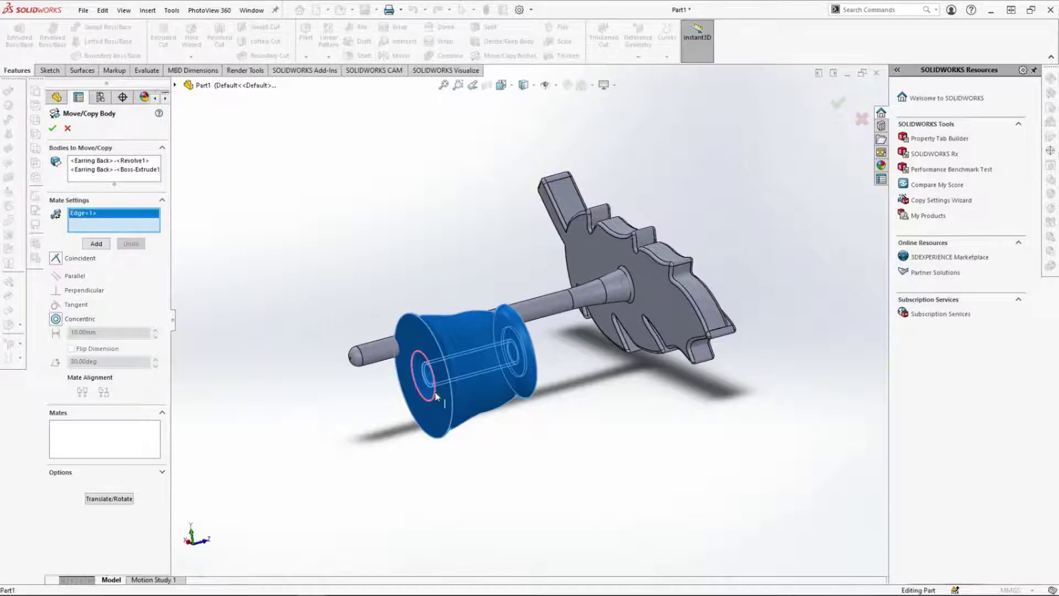
left_click(632, 297)
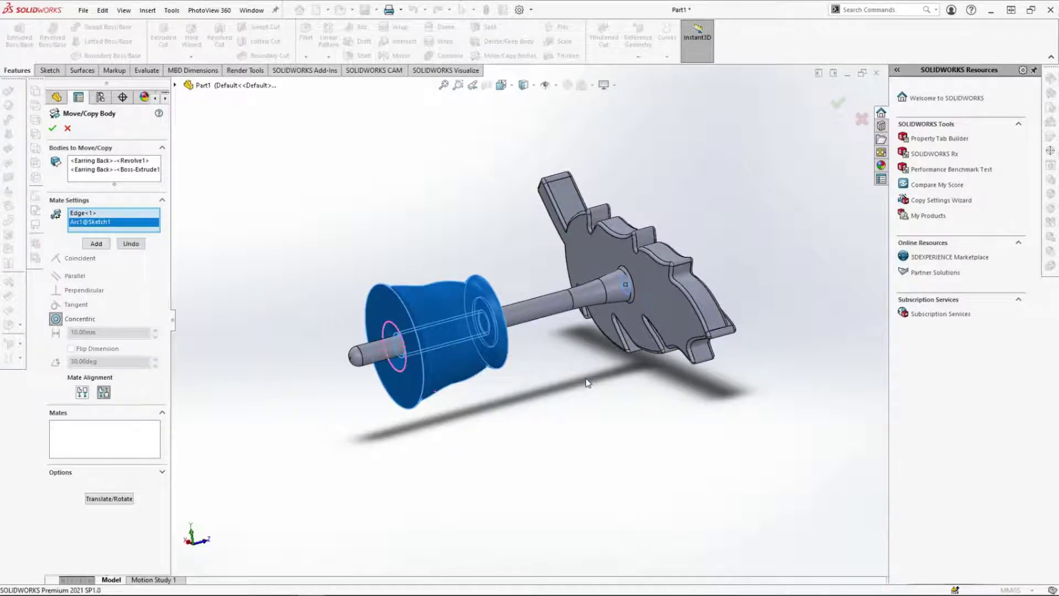
left_click(56, 320)
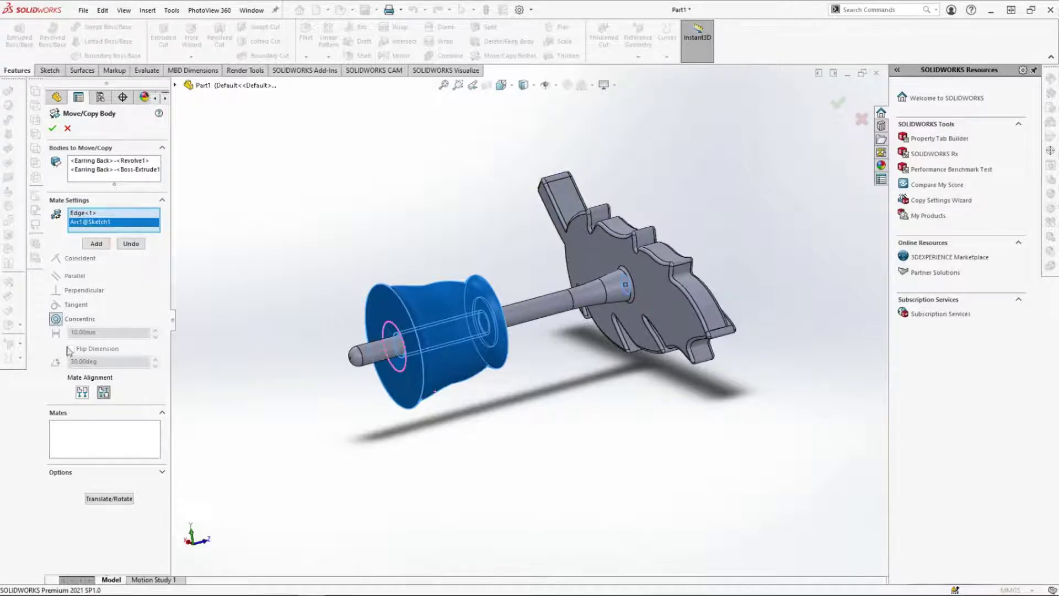
left_click(82, 393)
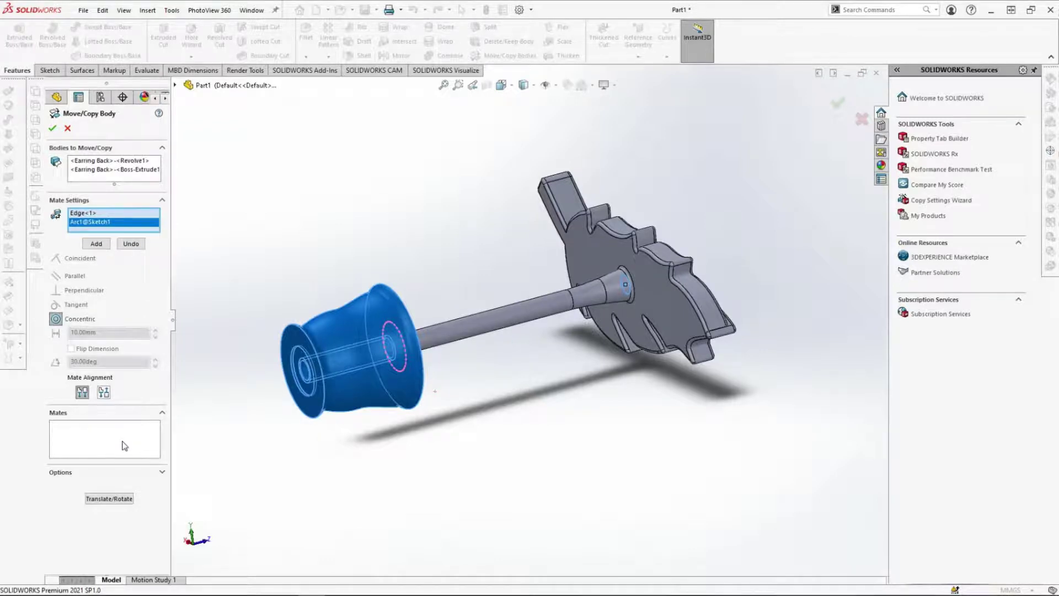
left_click(92, 248)
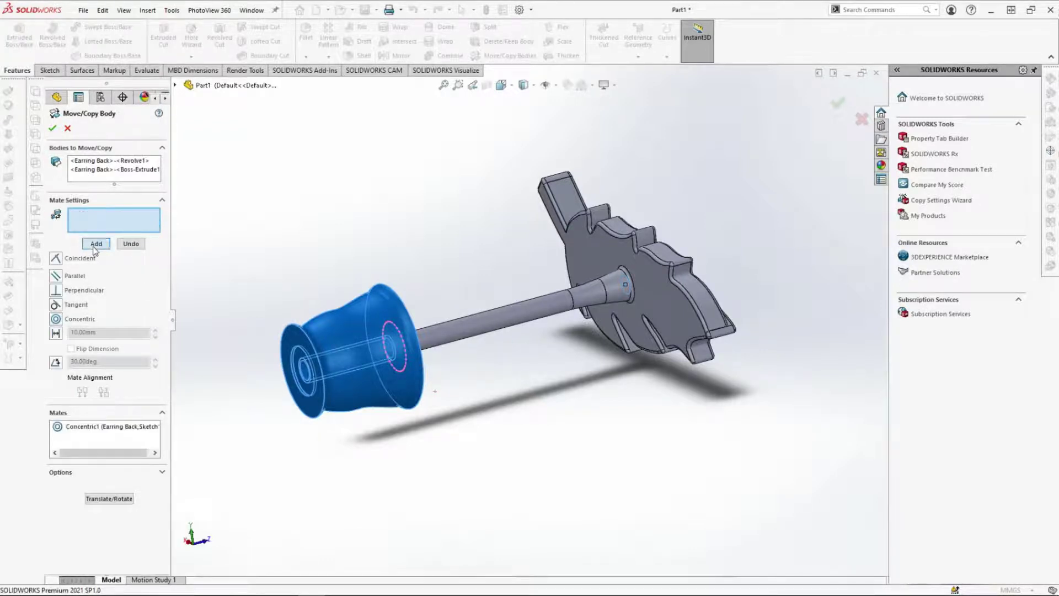
Step: Add a 6 mm distance mate between the earring back's wide end face and the feather's back face, and finish the body move
middle_click_drag(533, 434, 414, 380)
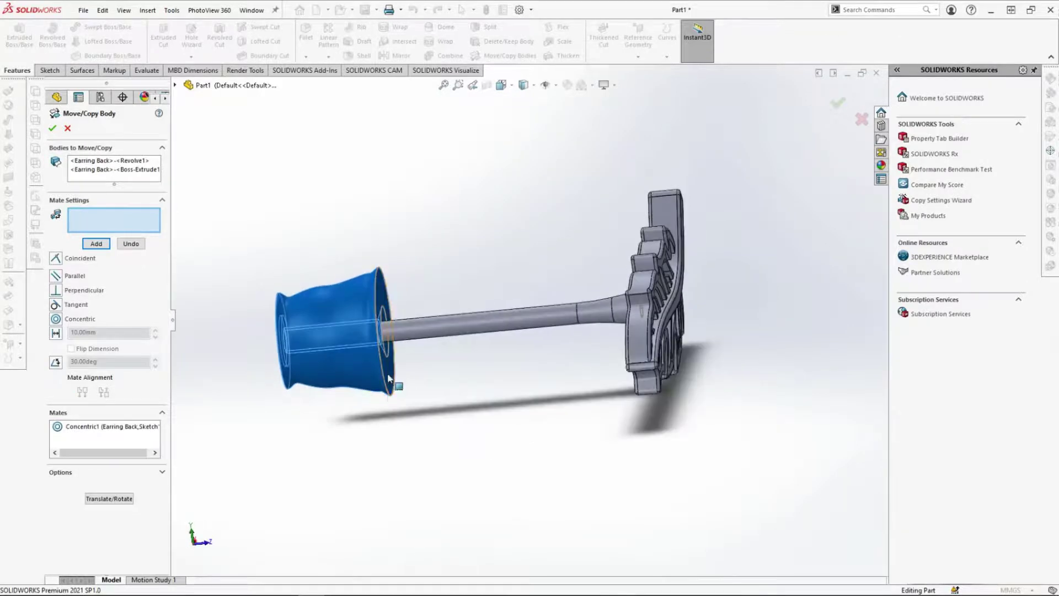
left_click(389, 365)
middle_click_drag(508, 385, 660, 331)
left_click(660, 332)
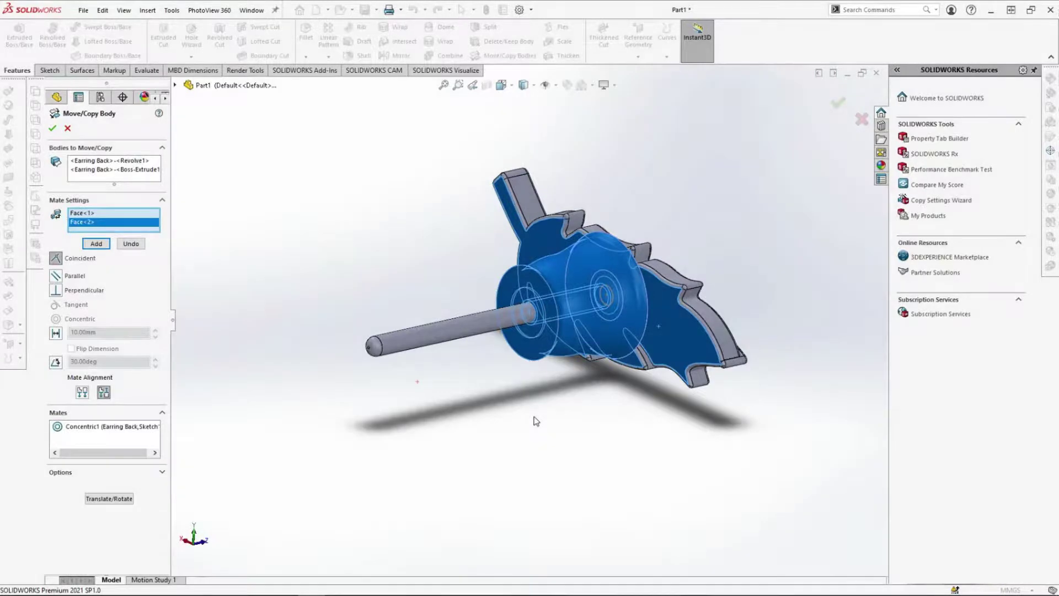
left_click(56, 334)
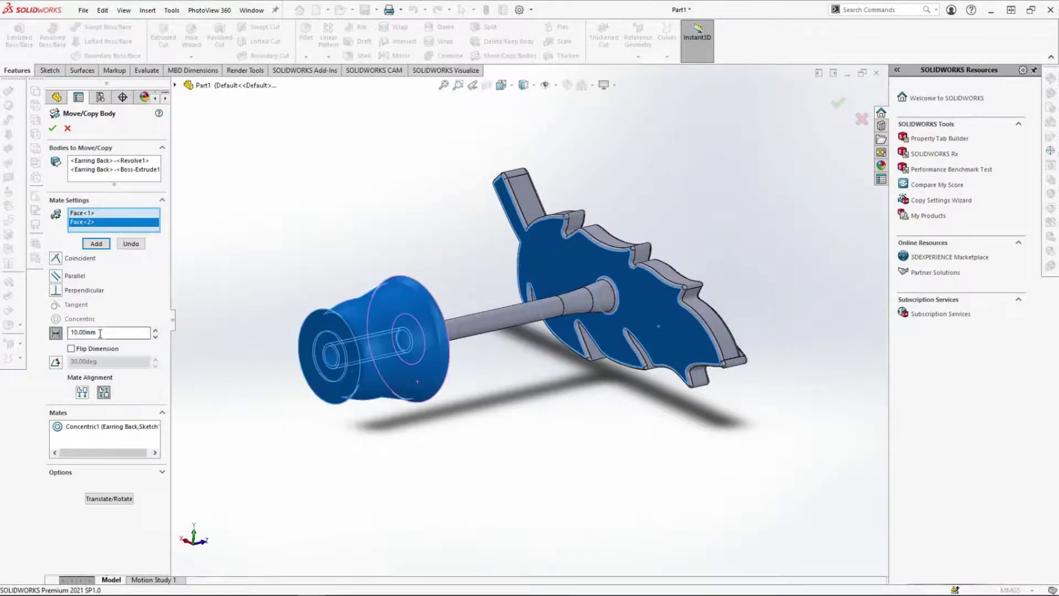
type("6")
key("Return")
middle_click_drag(422, 424, 373, 421)
key("Return")
Step: Hide the first extrusion's sketch again
middle_click_drag(575, 279, 309, 381)
scroll(228, 386, "down", 3)
left_click(51, 294)
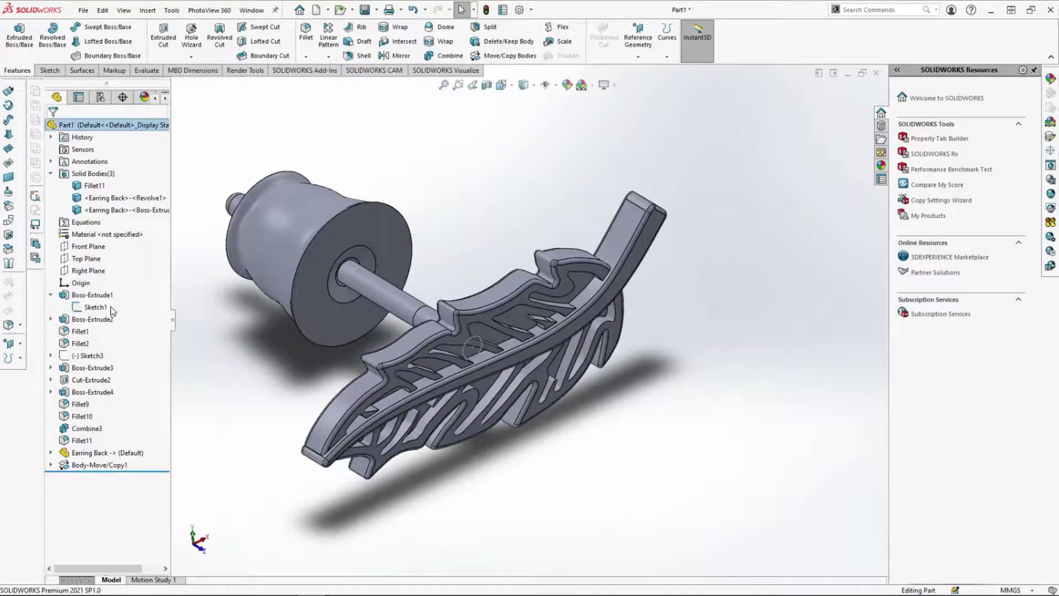
middle_click_drag(254, 386, 320, 364)
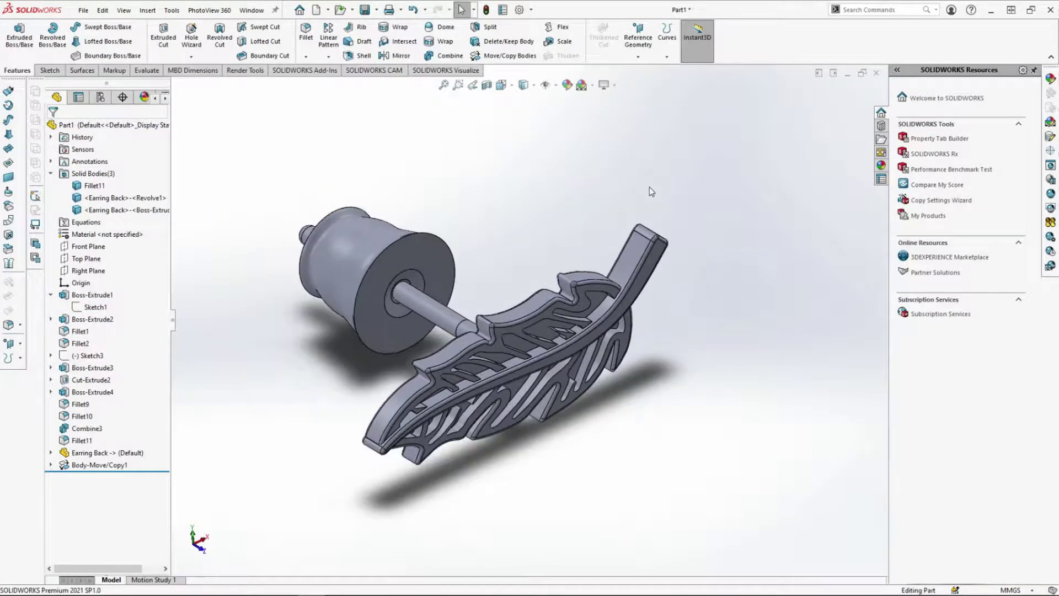
Step: Save the part as Feather Earring Left
key("ctrl+s")
type("Feather Earring Left")
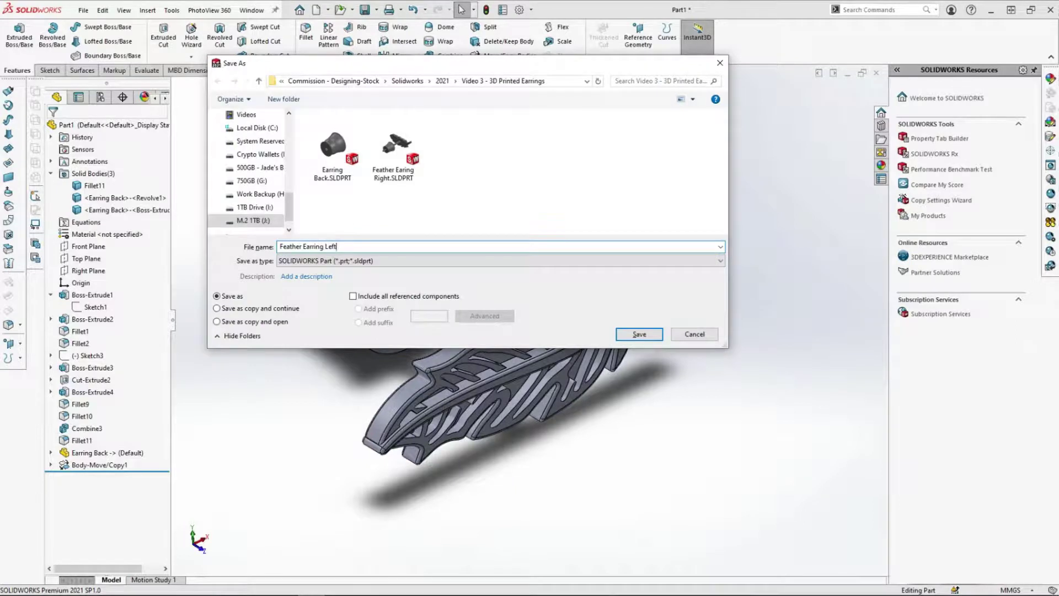
key("Return")
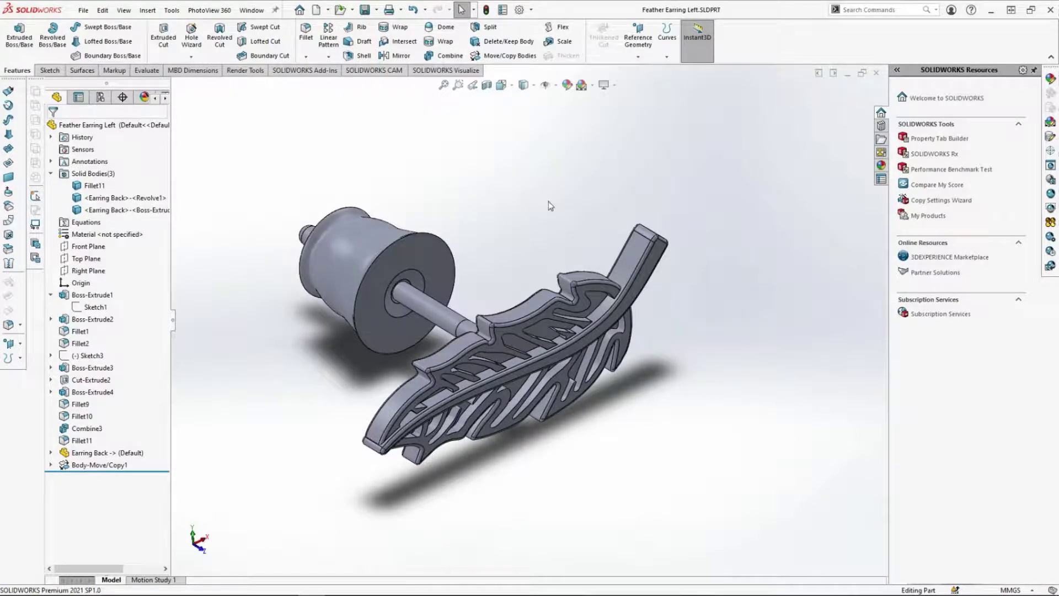
Step: Create a mirrored copy of the part about the Right Plane in a new part, transferring the solid bodies
left_click(89, 270)
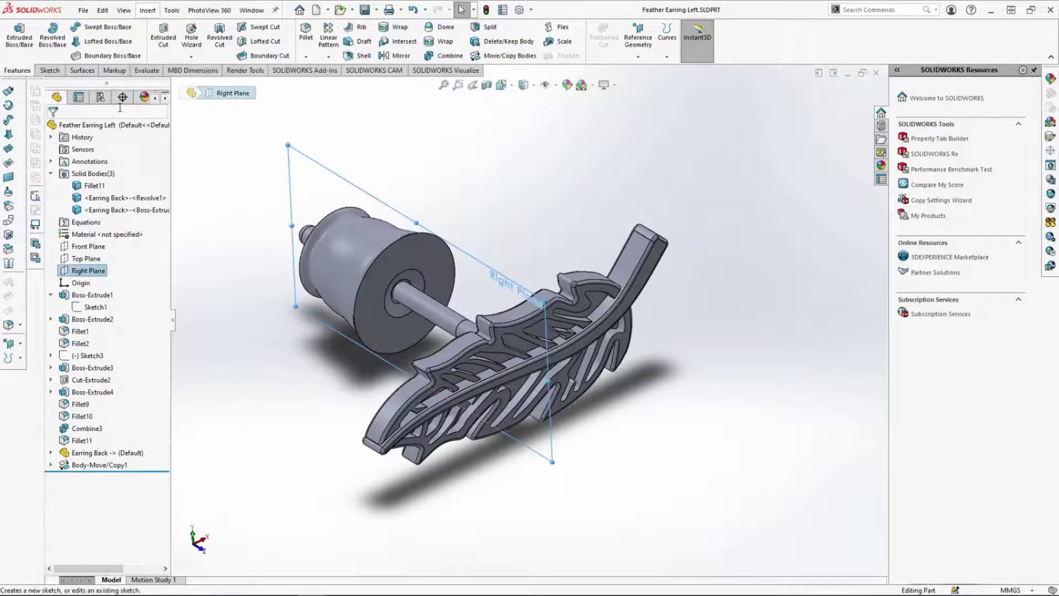
left_click(149, 11)
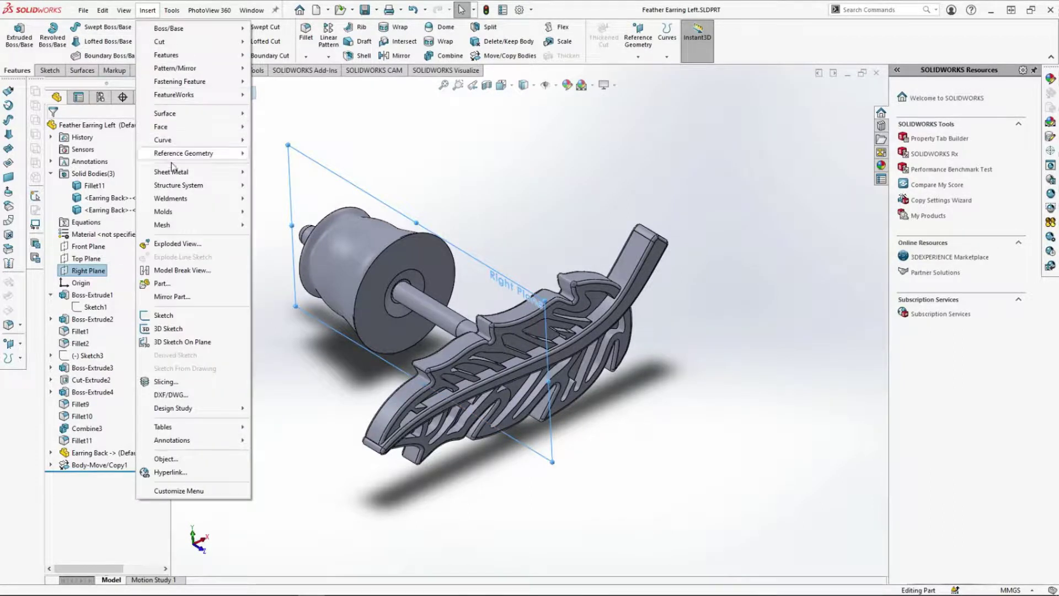
left_click(189, 296)
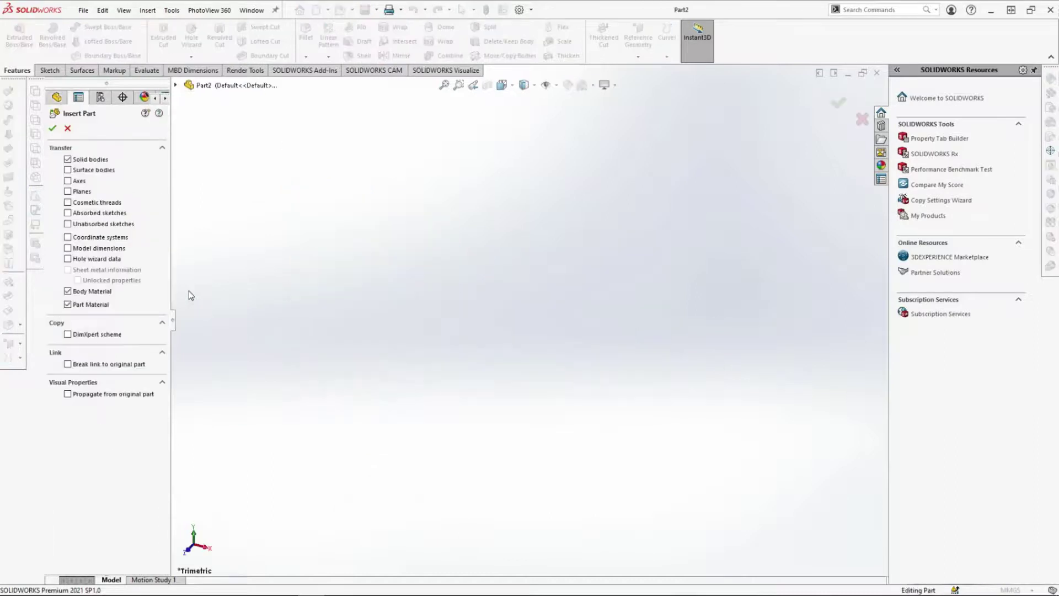
left_click(53, 130)
key("ctrl+1")
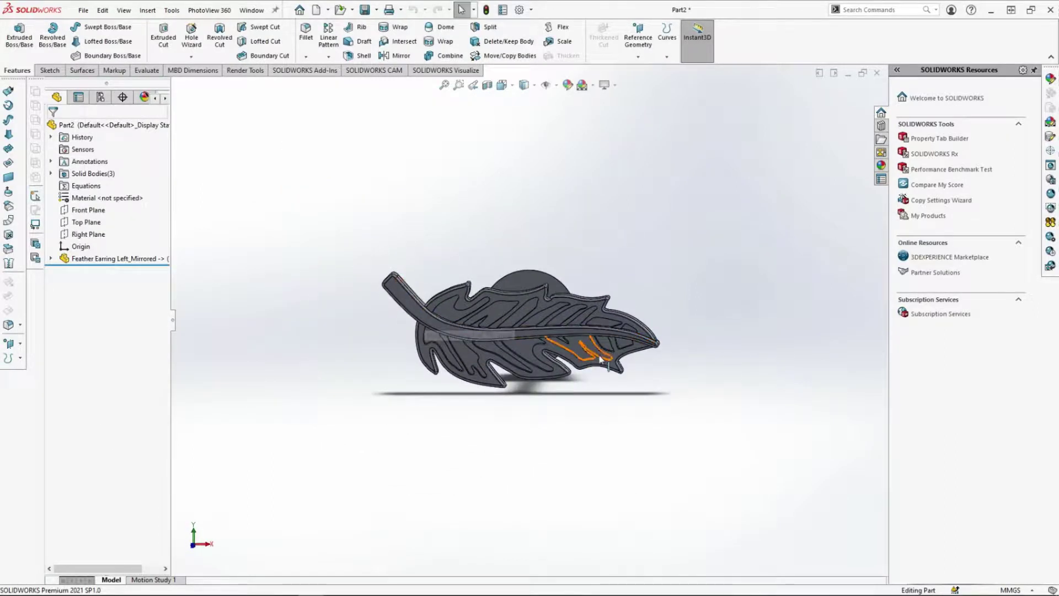
key("ctrl+7")
Step: Save the mirrored part as Feather Earring Mirrored
left_click(84, 10)
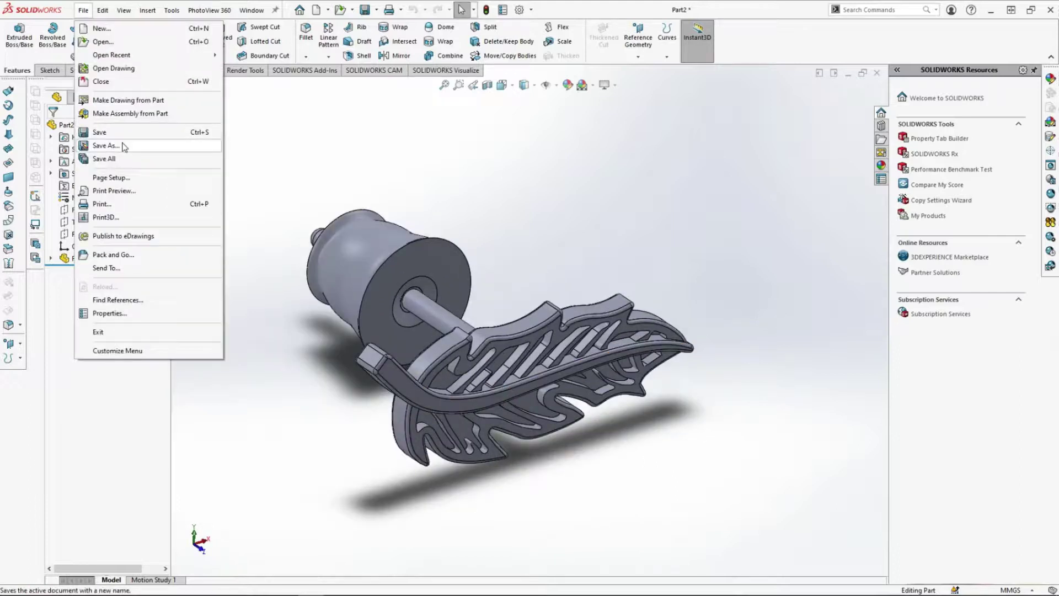
left_click(110, 147)
left_click(462, 176)
left_click_drag(378, 246, 324, 246)
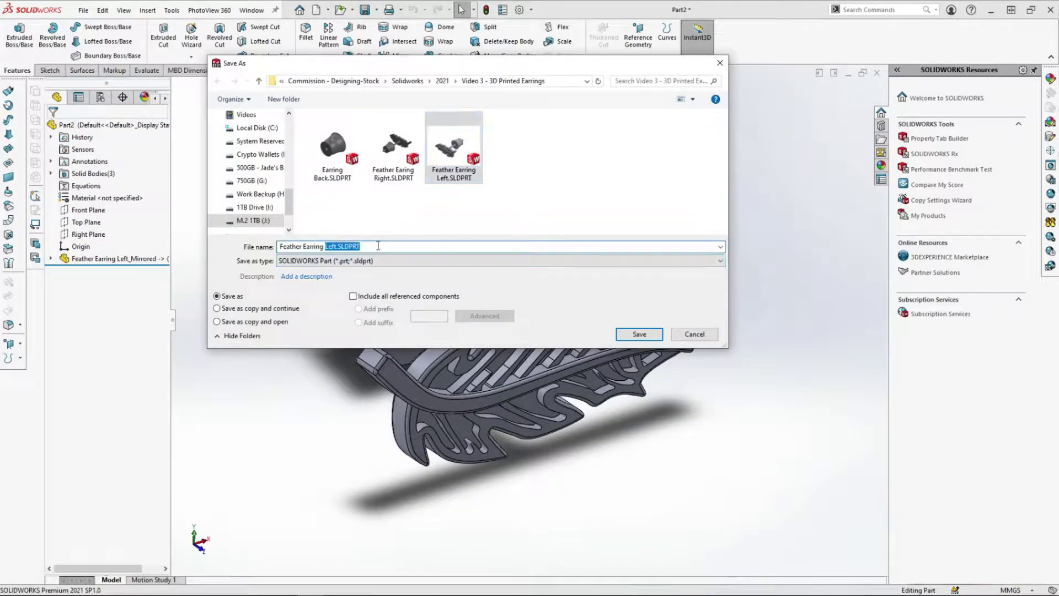
type("Mirrored")
key("Return")
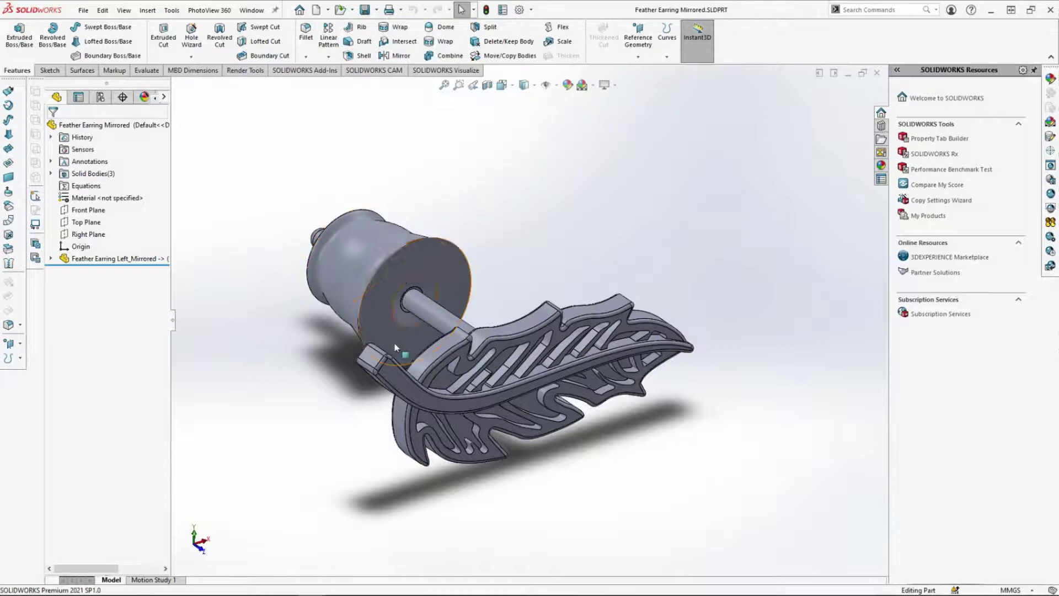
Step: Switch to the Feather Earring Left part and roll its history back to just before the inserted Earring Back
left_click(252, 10)
left_click(298, 145)
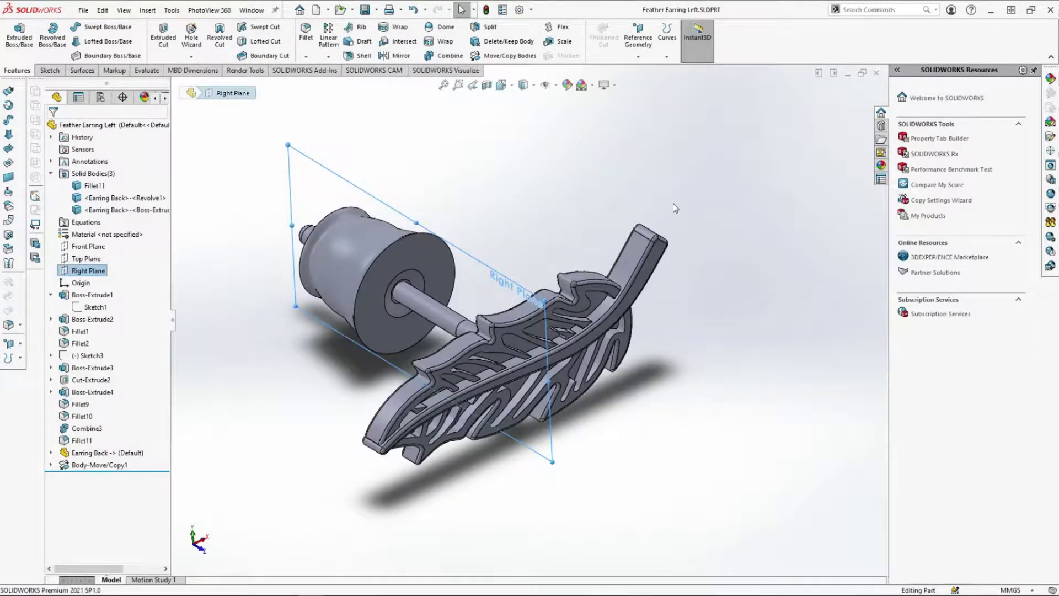
scroll(395, 292, "down", 2)
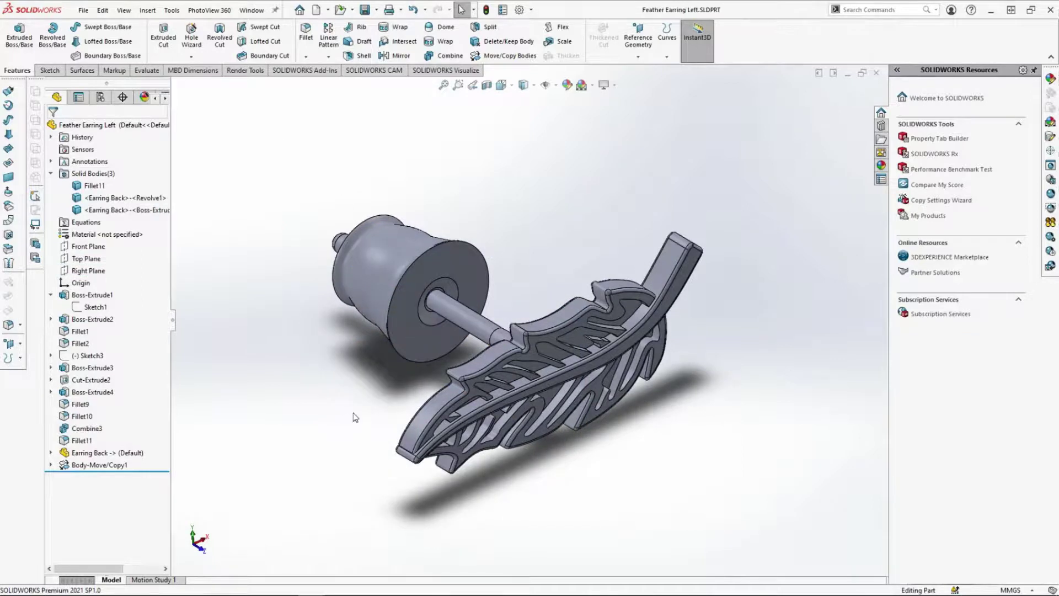
left_click_drag(146, 472, 149, 422)
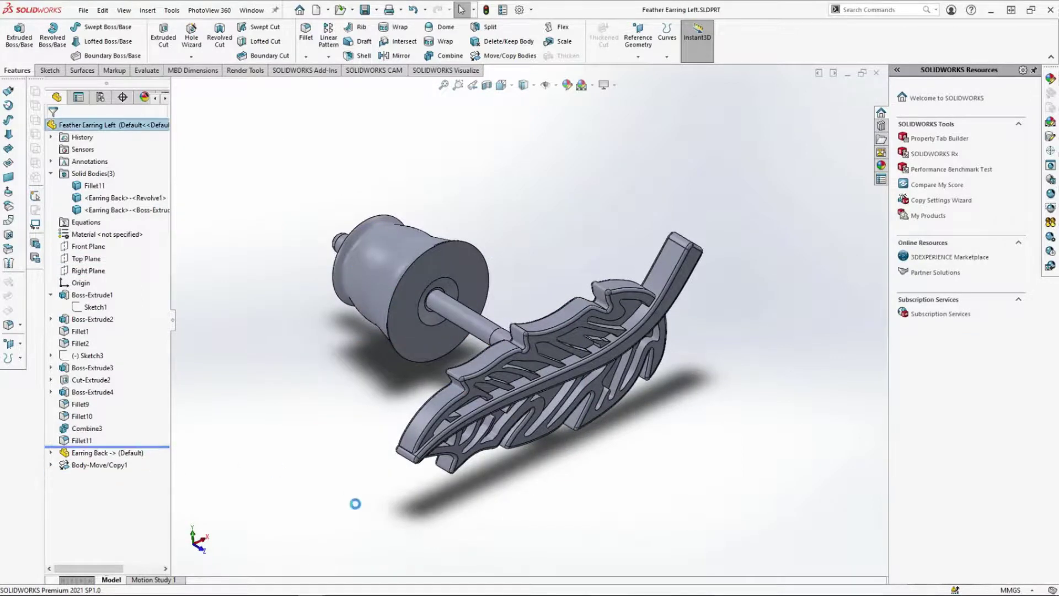
Step: Export the left feather with its post, without the earring back, as an STL file named Feather Earring Left
left_click(84, 10)
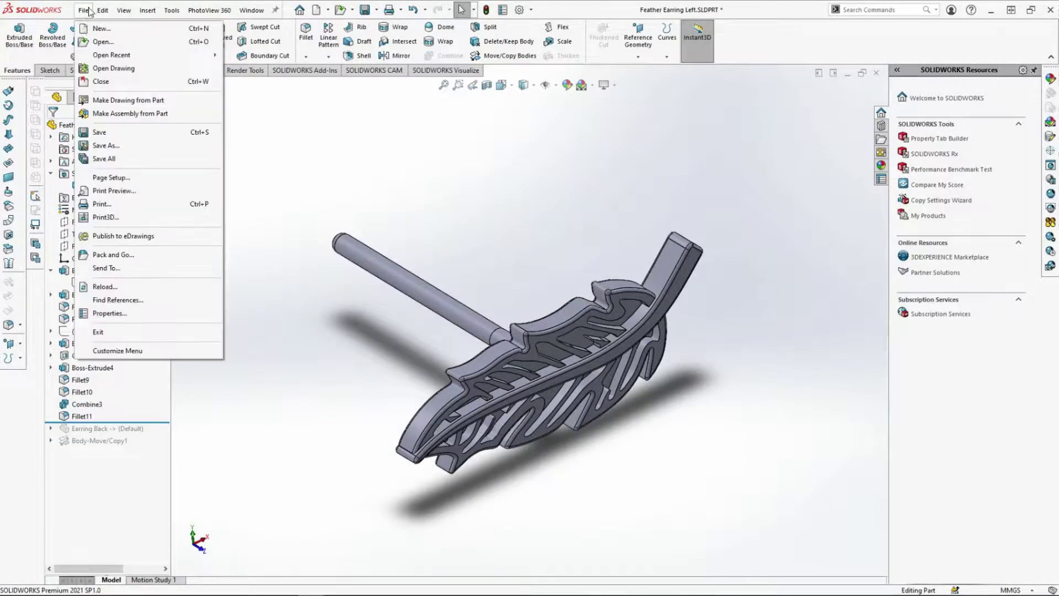
left_click(104, 146)
left_click(338, 261)
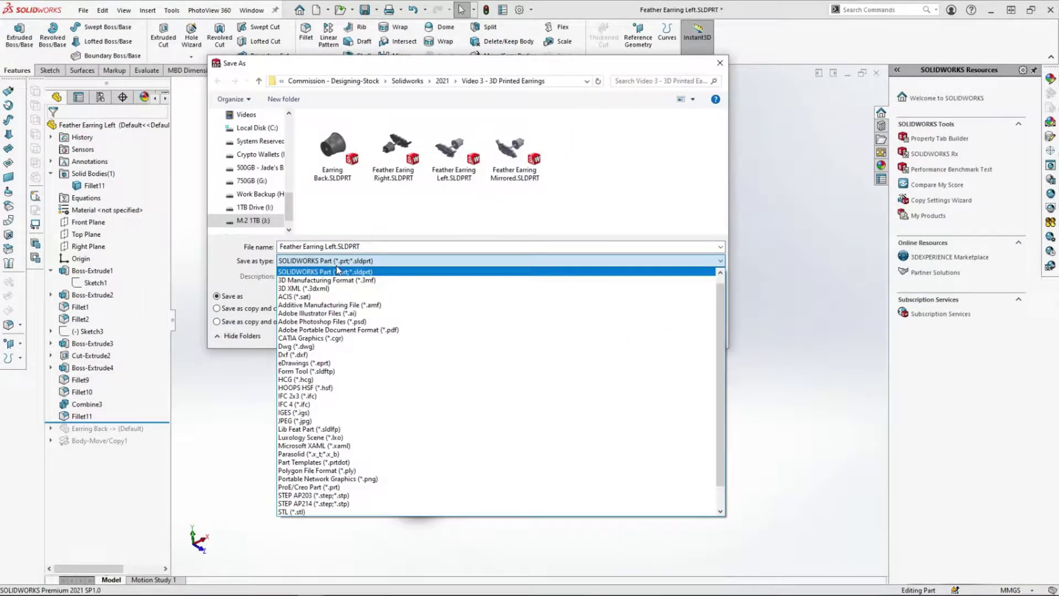
left_click(291, 512)
left_click(639, 352)
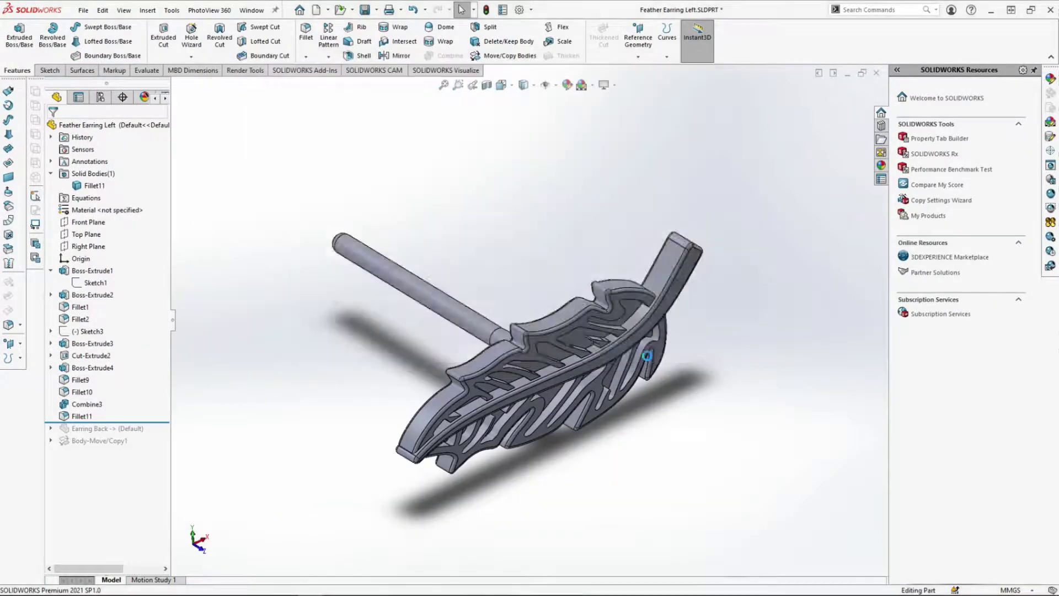
left_click(556, 323)
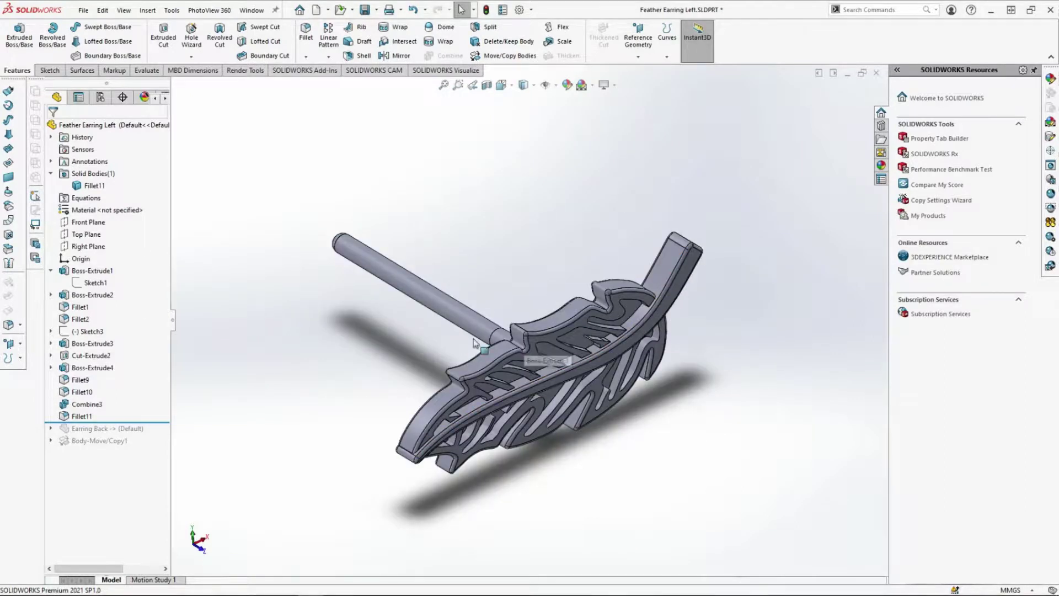
Step: Switch to the Feather Earring Mirrored part to examine how it follows the rolled-back left earring
left_click(251, 10)
left_click(282, 156)
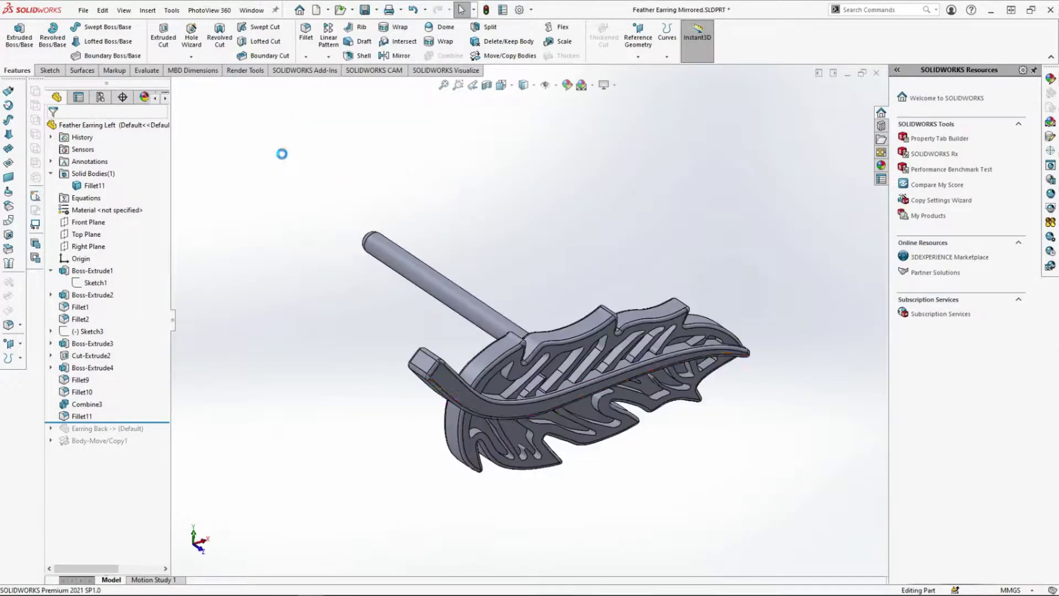
Step: Return to Feather Earring Left, roll its history forward past the earring back's body move, and save the part
left_click(252, 10)
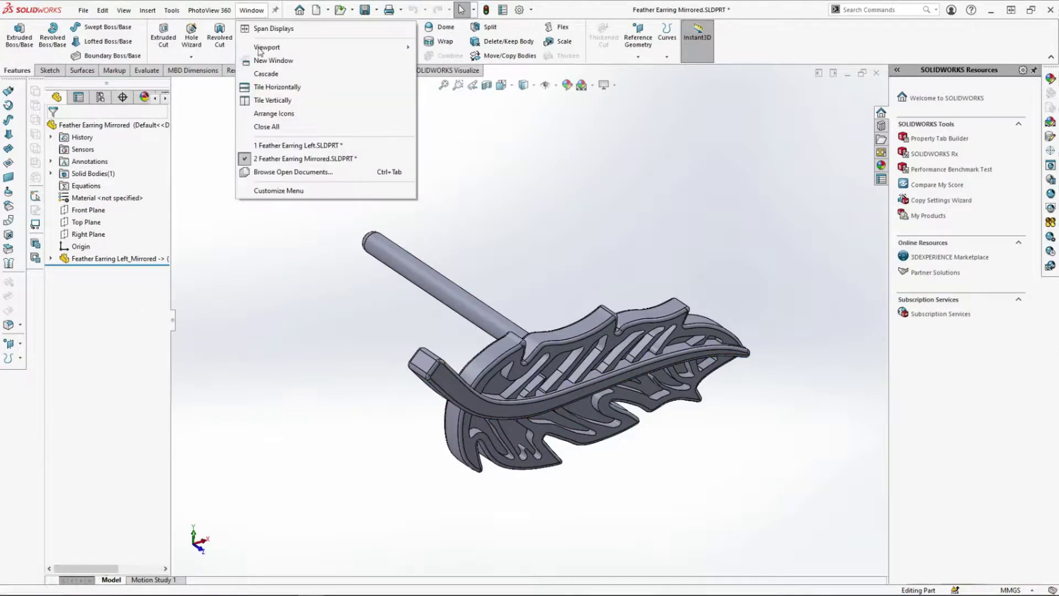
left_click(293, 145)
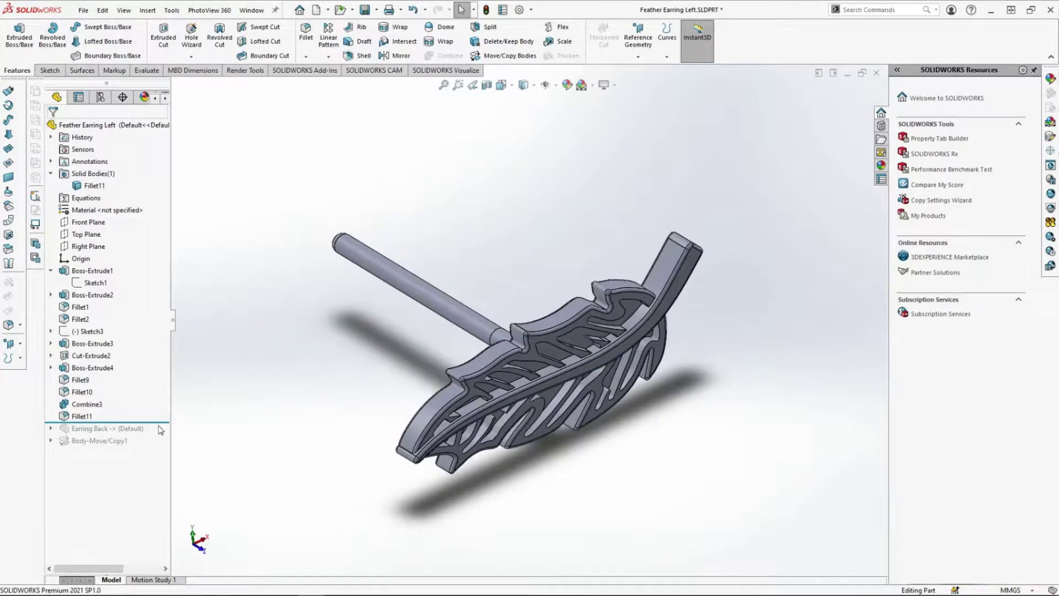
left_click_drag(160, 423, 160, 447)
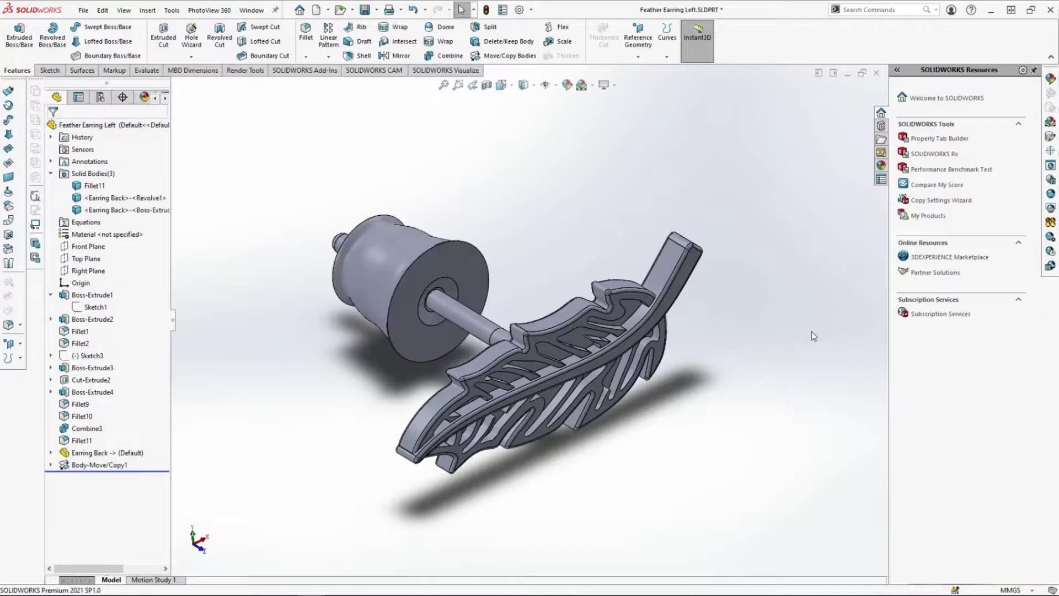
key("ctrl+s")
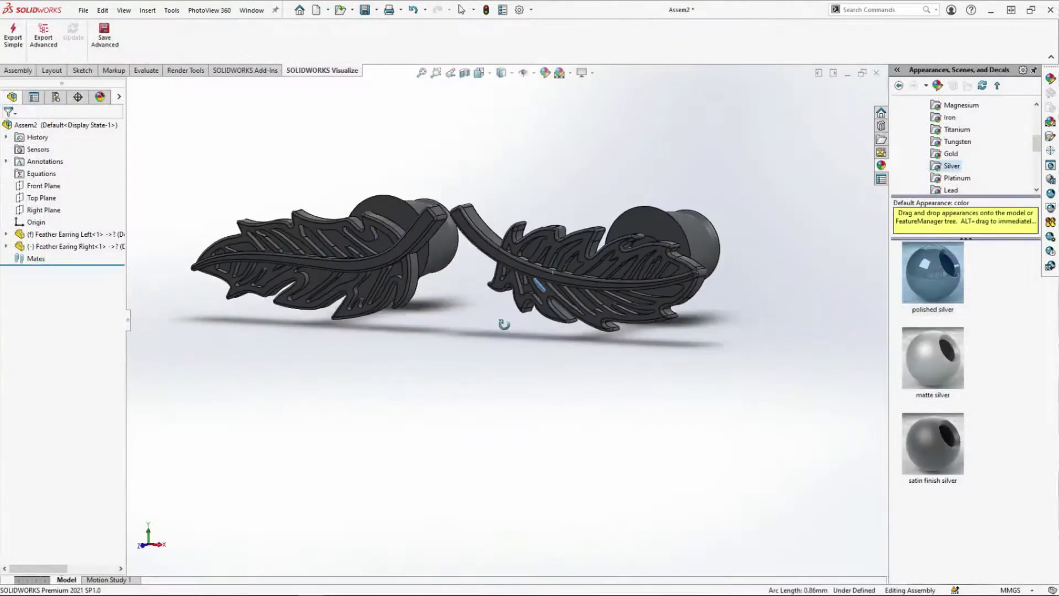
Step: Examine the left and right earrings together in the assembly from the front and in an isometric view
scroll(504, 324, "down", 5)
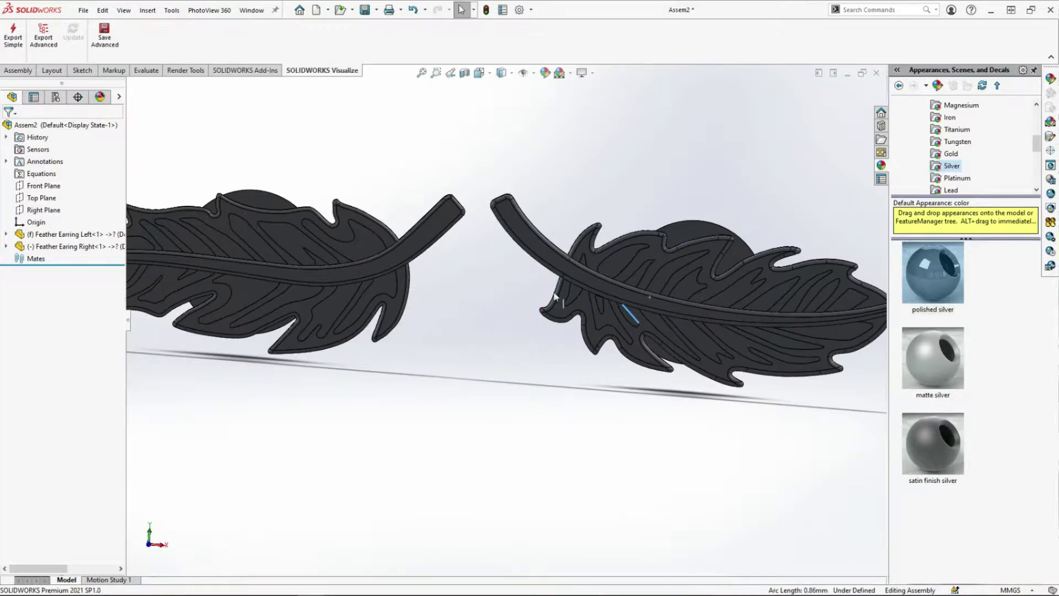
scroll(496, 336, "up", 3)
key("ctrl+7")
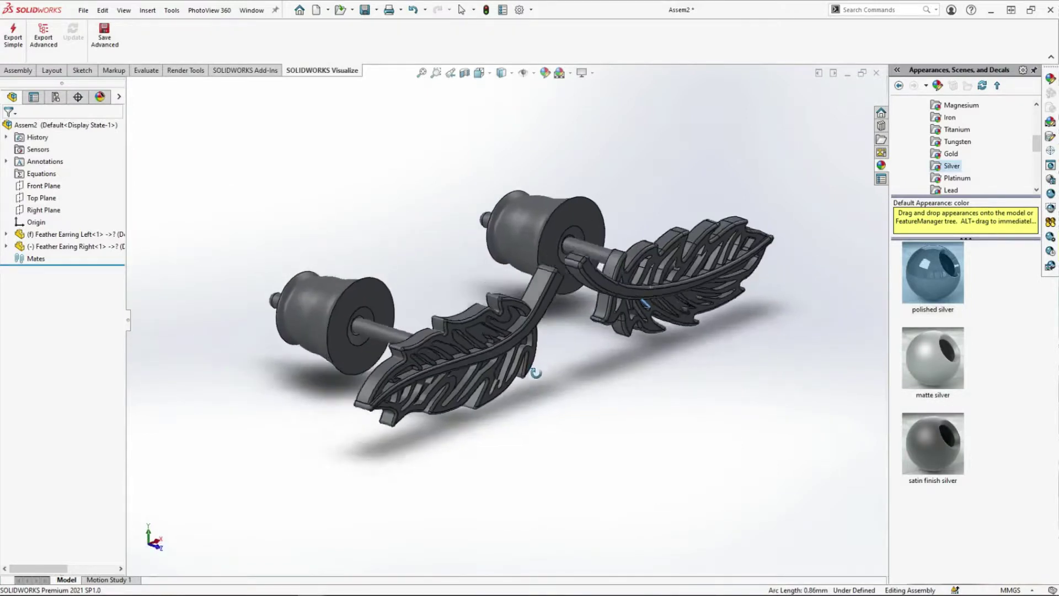
scroll(587, 372, "down", 1)
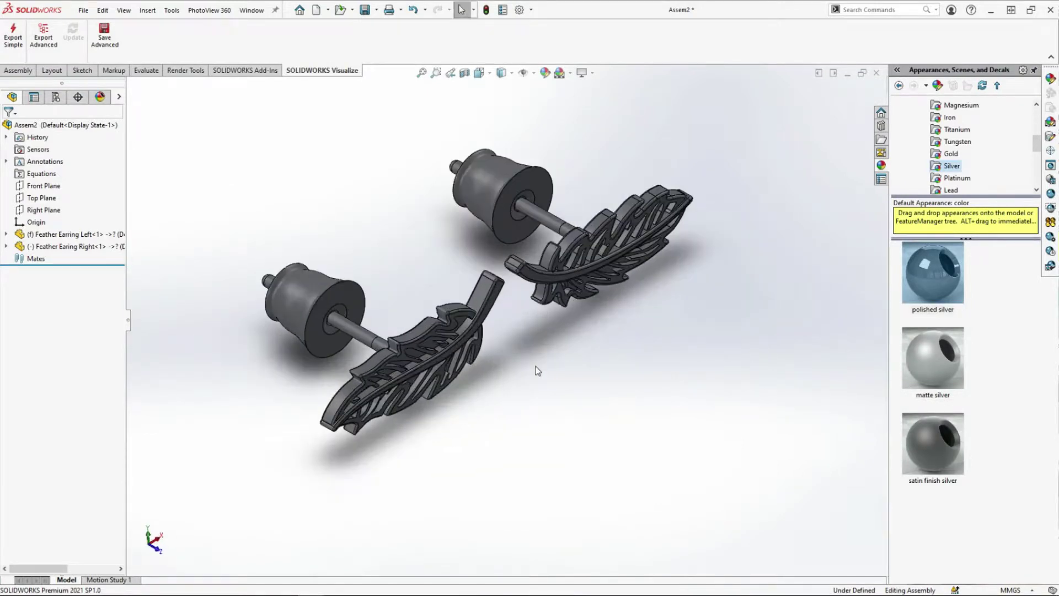
scroll(340, 184, "down", 2)
scroll(637, 412, "down", 1)
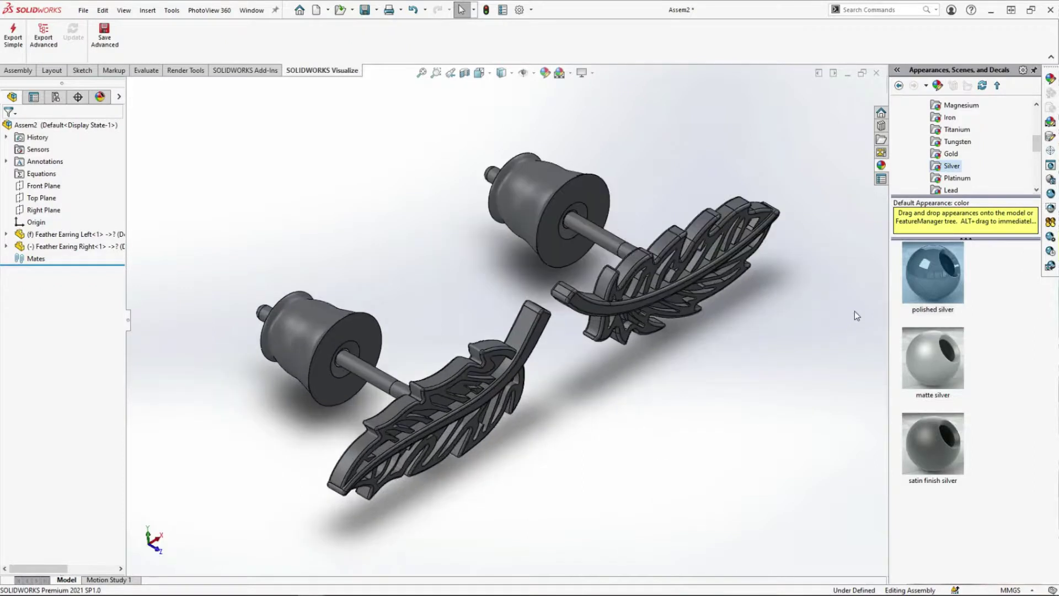